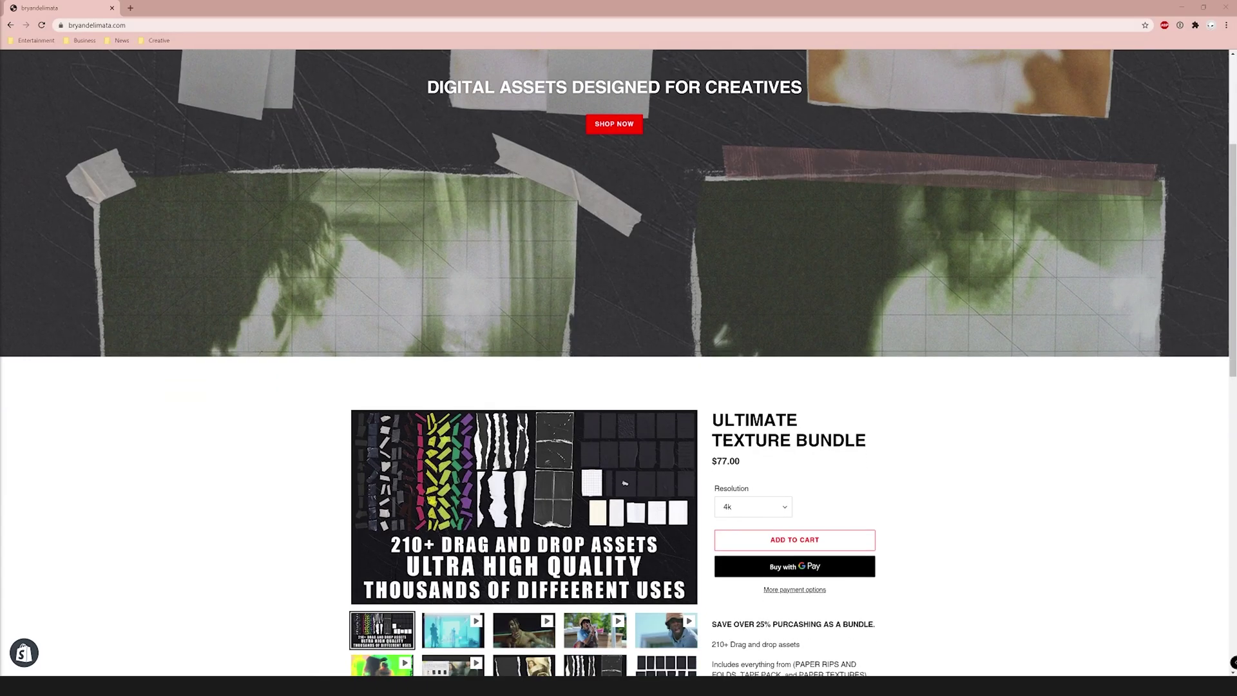
Browse the Ultimate Texture Bundle listing and look through its preview video thumbnails
{"action": "scroll", "coordinate": [521, 425], "scroll_direction": "down", "scroll_amount": 2}
{"action": "scroll", "coordinate": [520, 426], "scroll_direction": "down", "scroll_amount": 2}
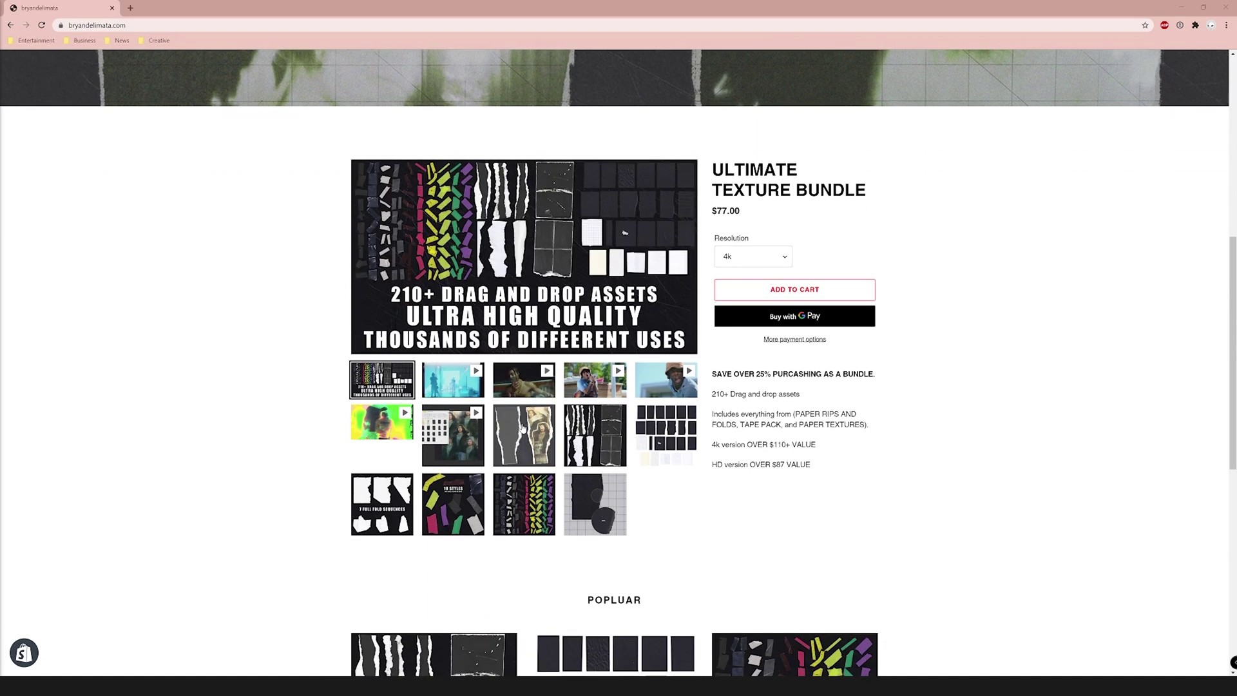
{"action": "scroll", "coordinate": [522, 428], "scroll_direction": "down", "scroll_amount": 1}
{"action": "left_click", "coordinate": [461, 338]}
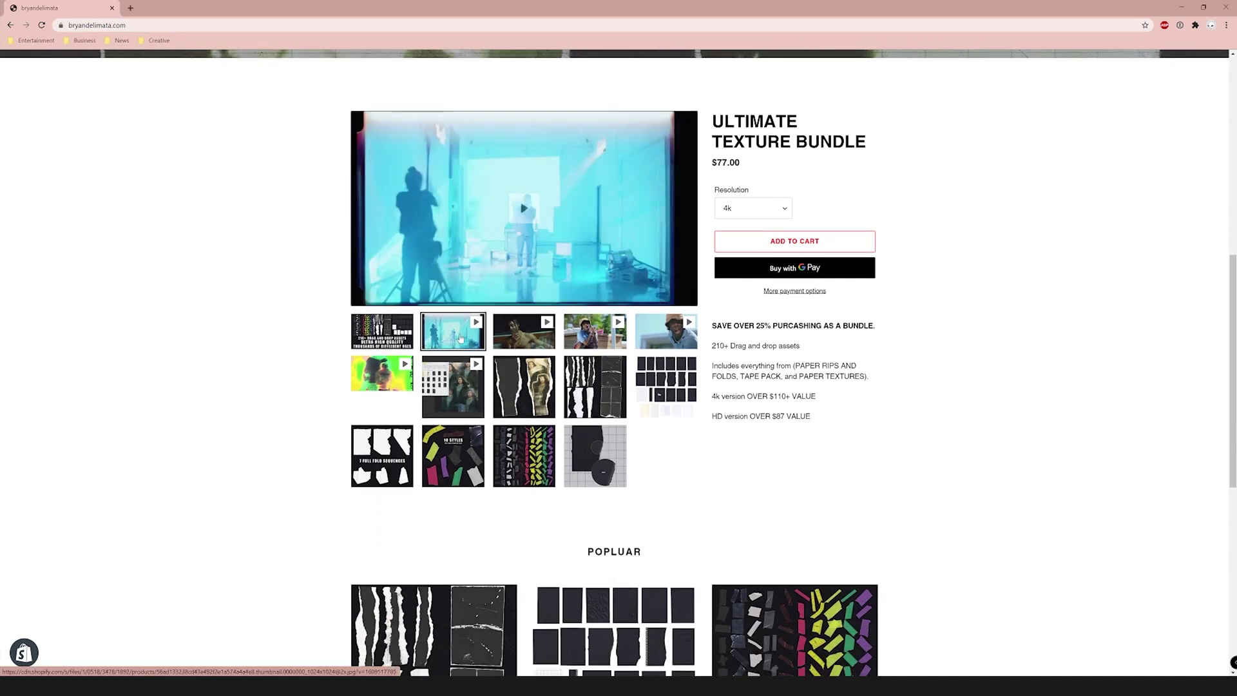
{"action": "left_click", "coordinate": [516, 341]}
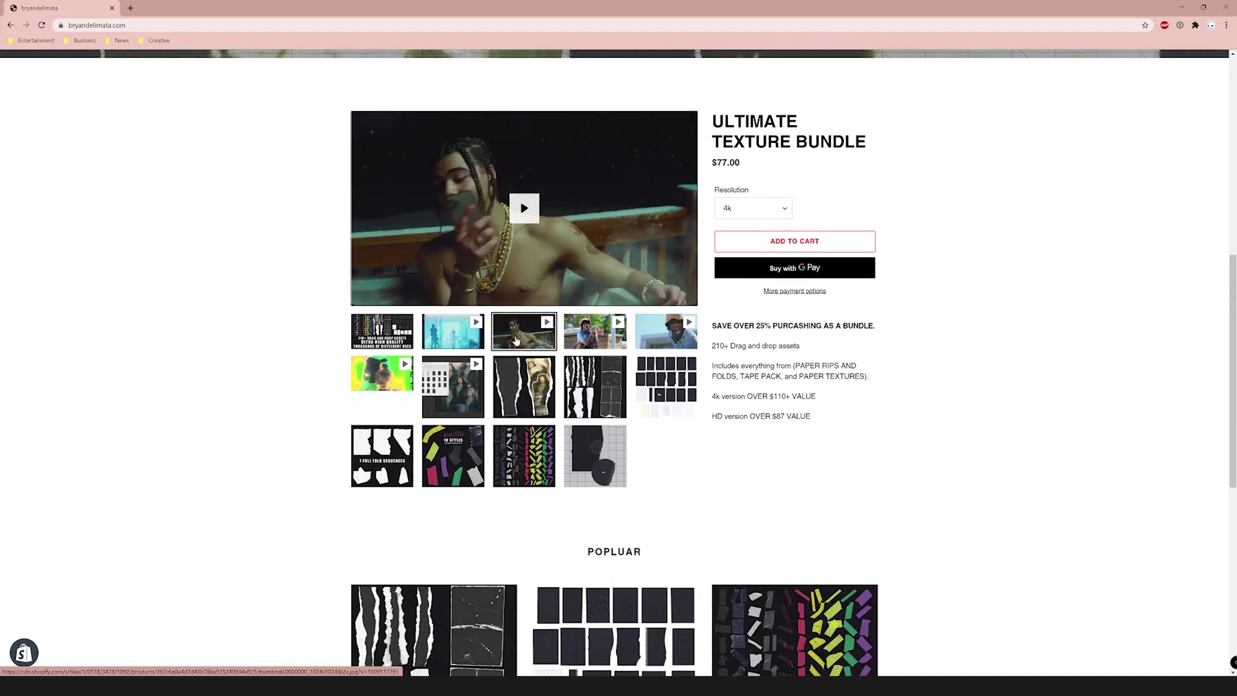
{"action": "left_click", "coordinate": [588, 340]}
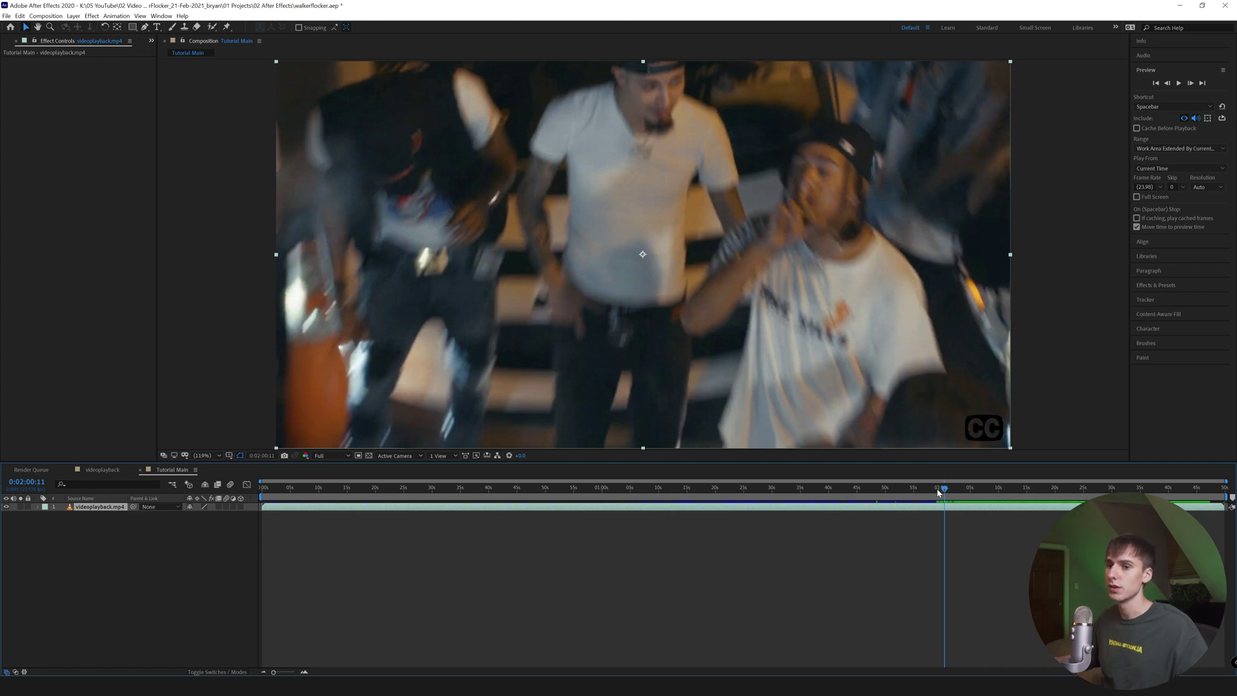
Play and scrub through the finished train-window transition in the videoplayback composition
{"action": "key", "text": "space"}
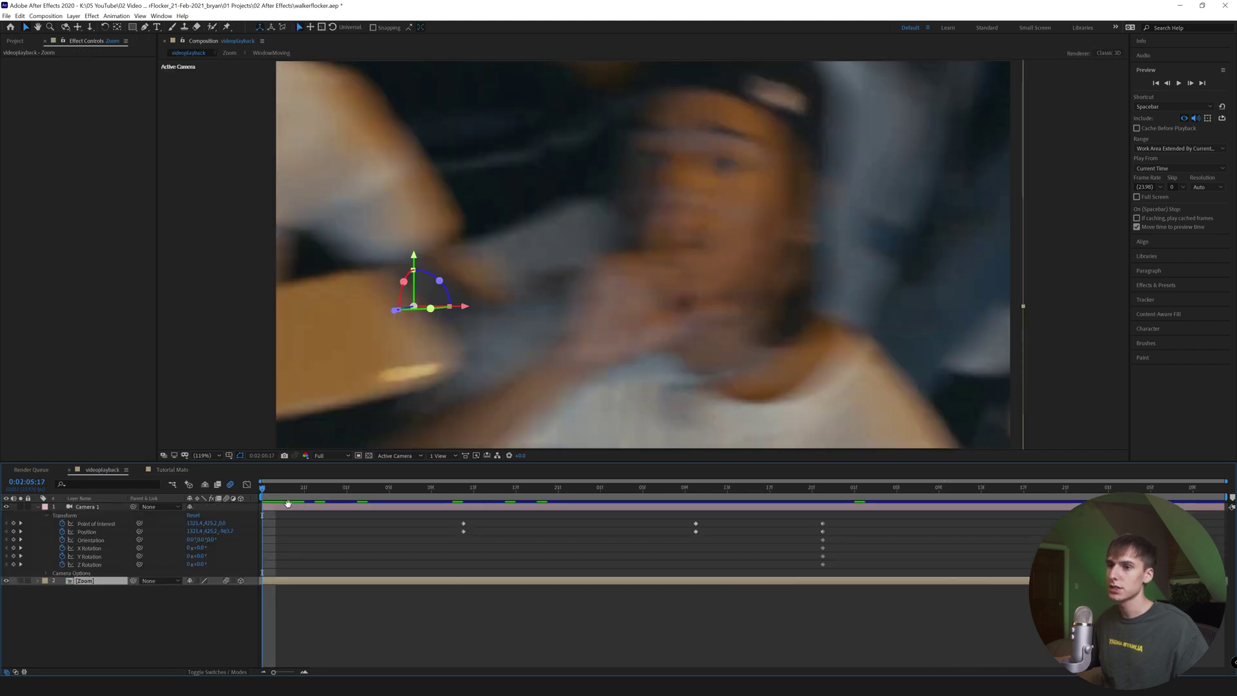
{"action": "key", "text": "space"}
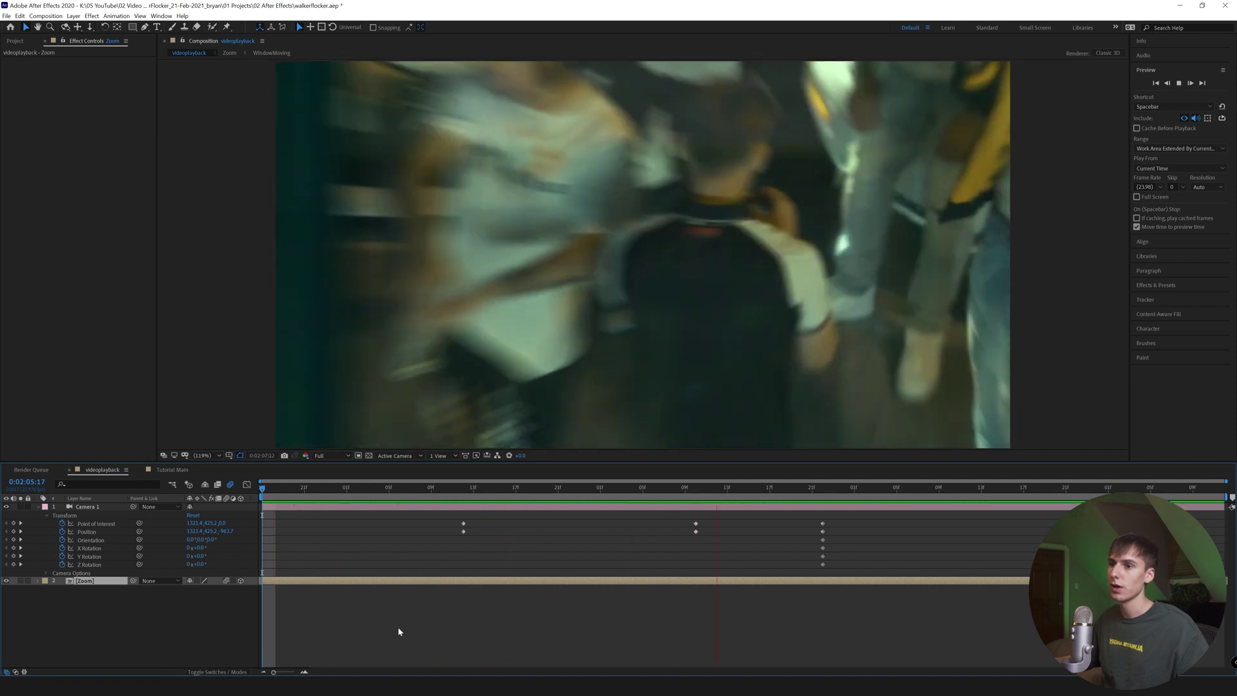
{"action": "left_click_drag", "start_coordinate": [625, 495], "coordinate": [815, 498]}
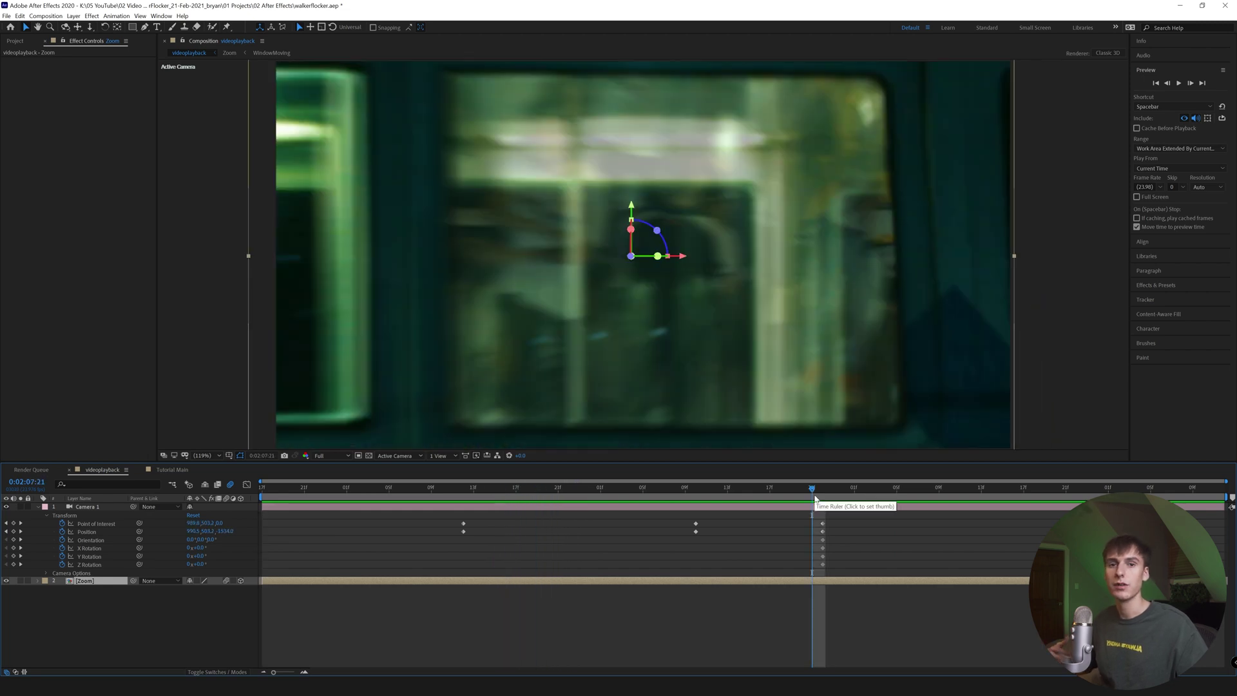
{"action": "left_click_drag", "start_coordinate": [677, 499], "coordinate": [452, 491]}
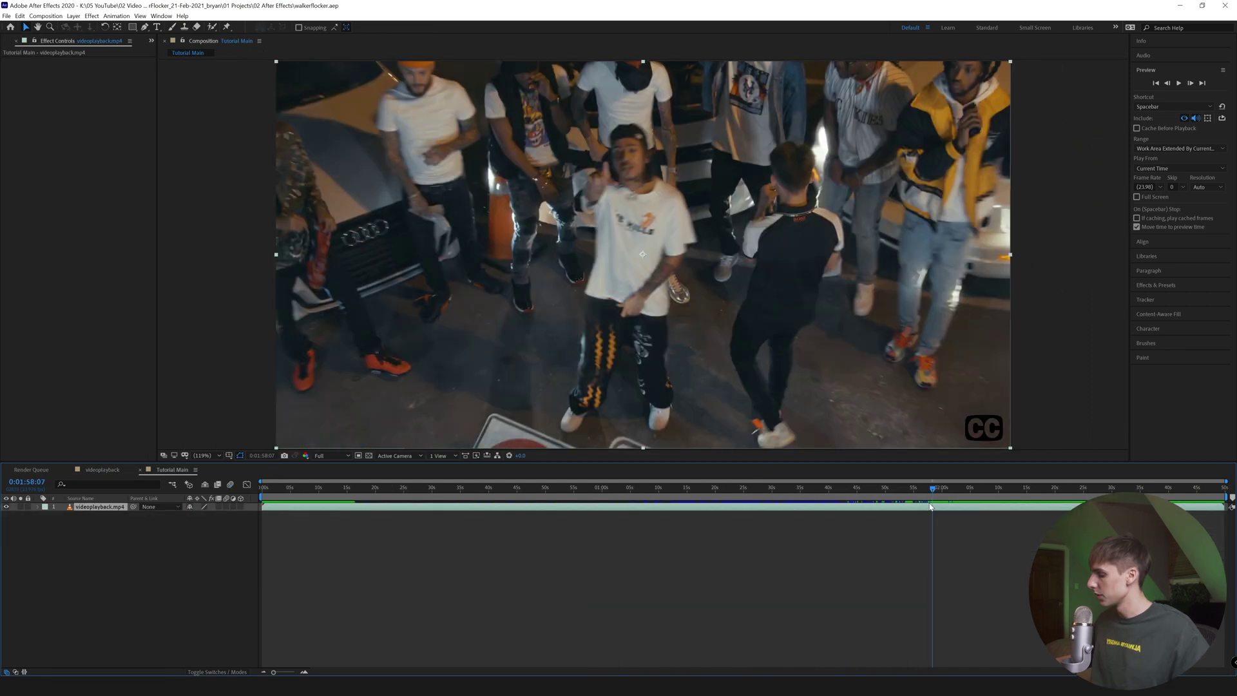
Cut the footage layer in Tutorial Main down to the section from 0:01:58:07 to 0:02:10:16
{"action": "key", "text": "ctrl+shift+d"}
{"action": "left_click_drag", "start_coordinate": [934, 497], "coordinate": [1002, 498]}
{"action": "left_click", "coordinate": [1041, 507]}
{"action": "key", "text": "Delete"}
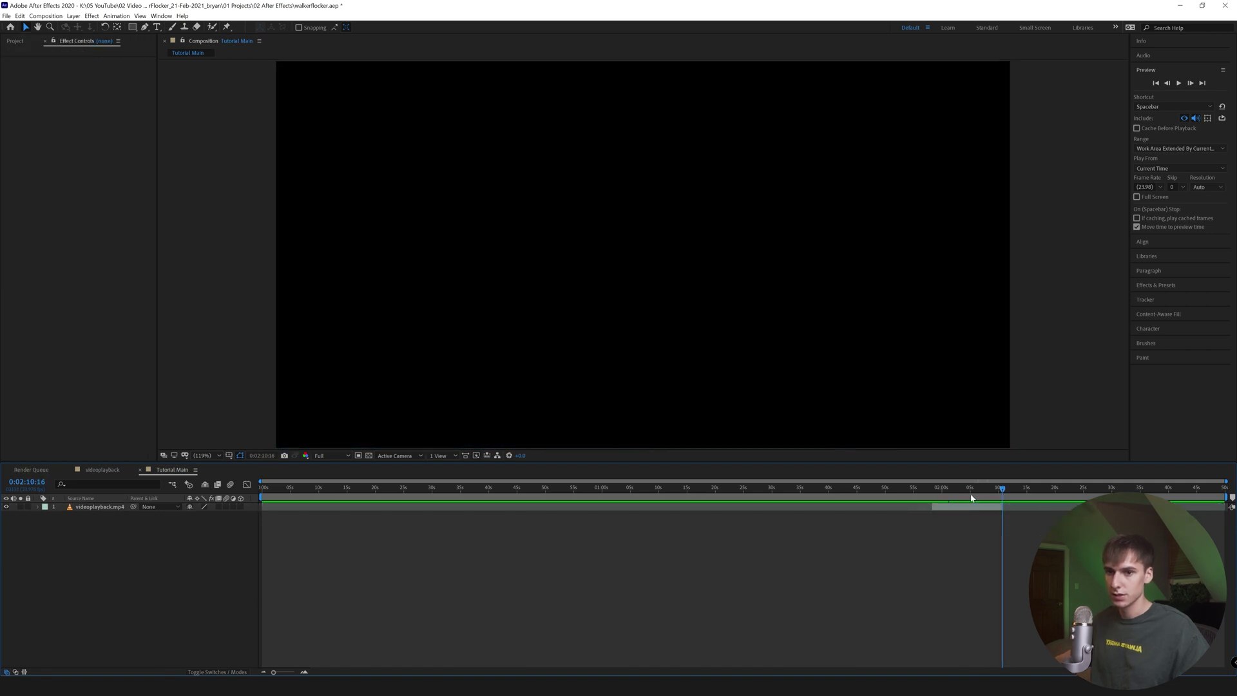
Set the work area to span the remaining clip, ending at 0:02:10:15, and trim the composition to it
{"action": "left_click", "coordinate": [932, 494]}
{"action": "key", "text": "b"}
{"action": "left_click", "coordinate": [1003, 490]}
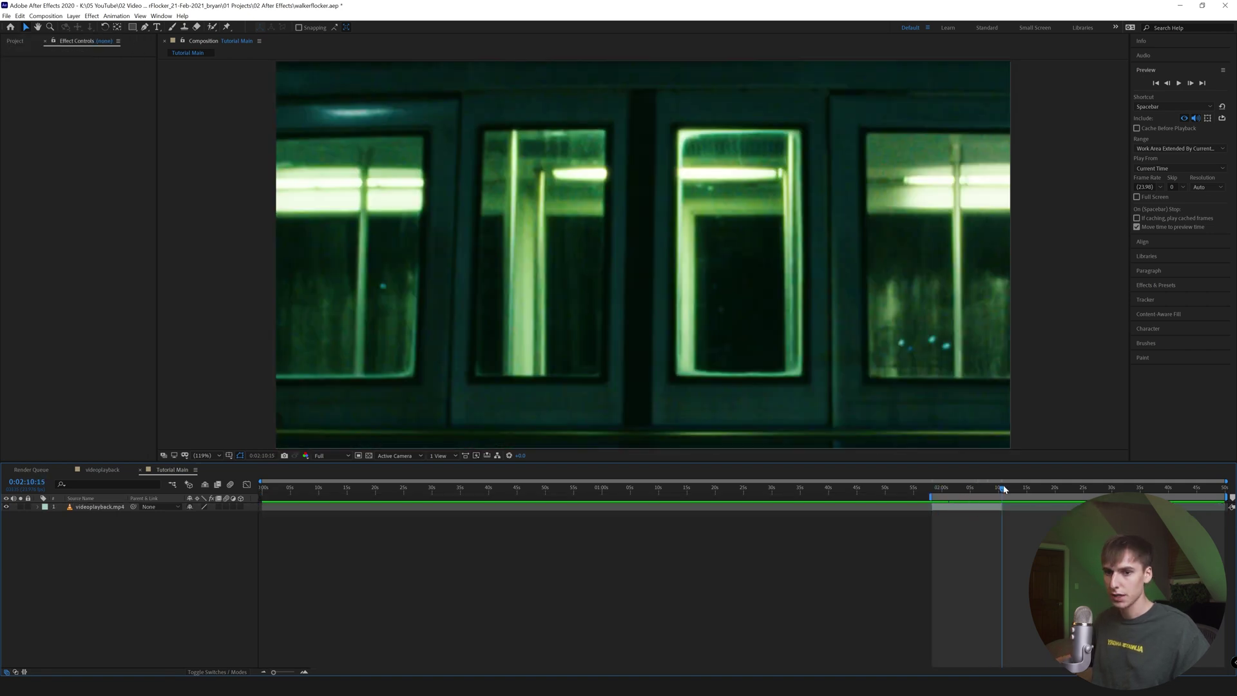
{"action": "key", "text": "n"}
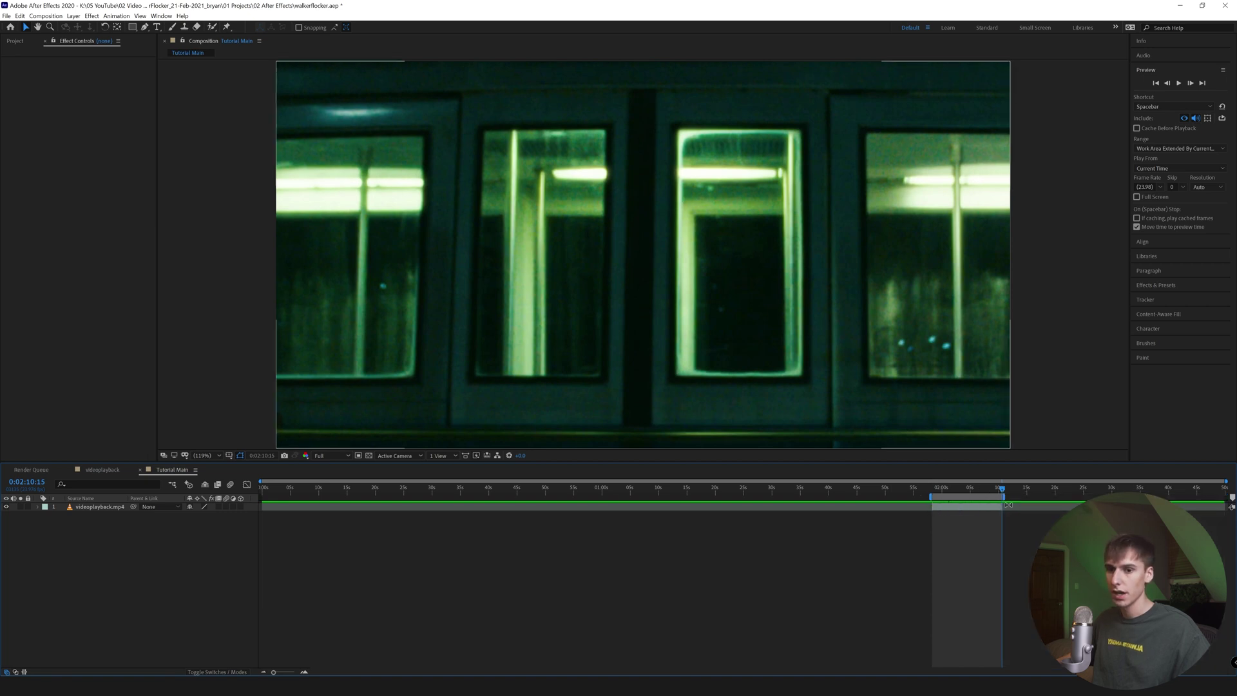
{"action": "right_click", "coordinate": [981, 497]}
{"action": "left_click", "coordinate": [1001, 525]}
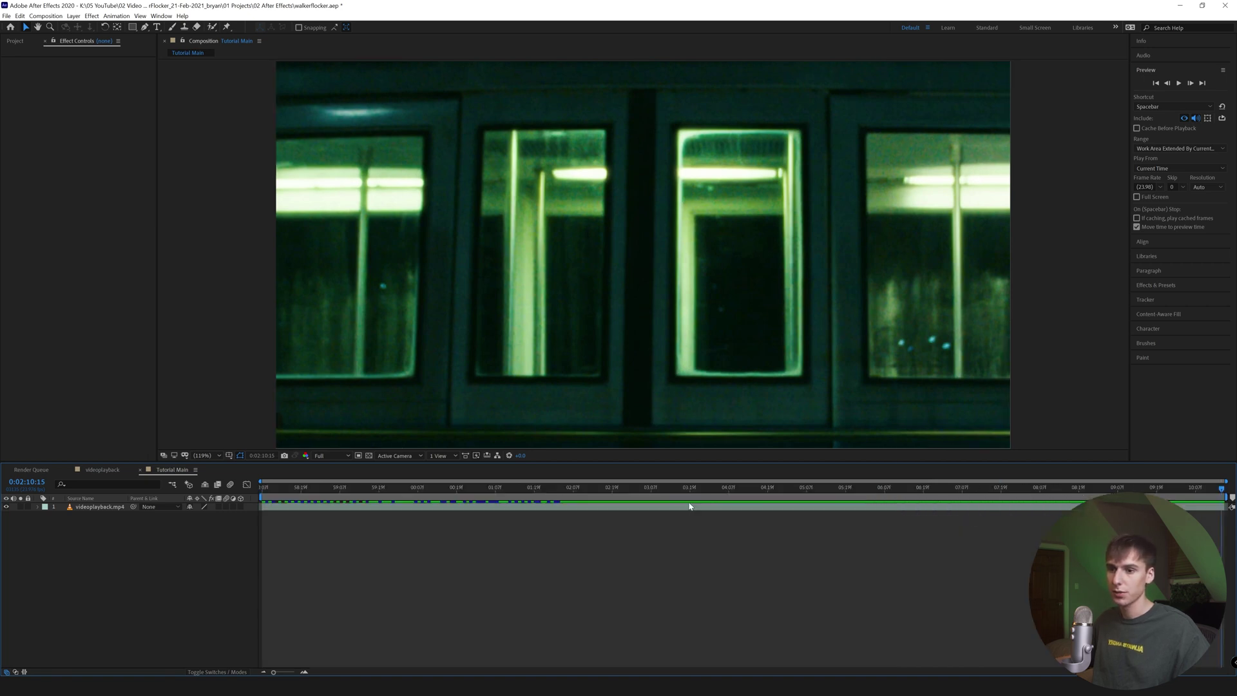
Split out and delete the footage before the train shot at 0:02:07:20, and move the first clip so it ends at that cut
{"action": "left_click_drag", "start_coordinate": [573, 488], "coordinate": [1007, 491]}
{"action": "key", "text": "ctrl+shift+d"}
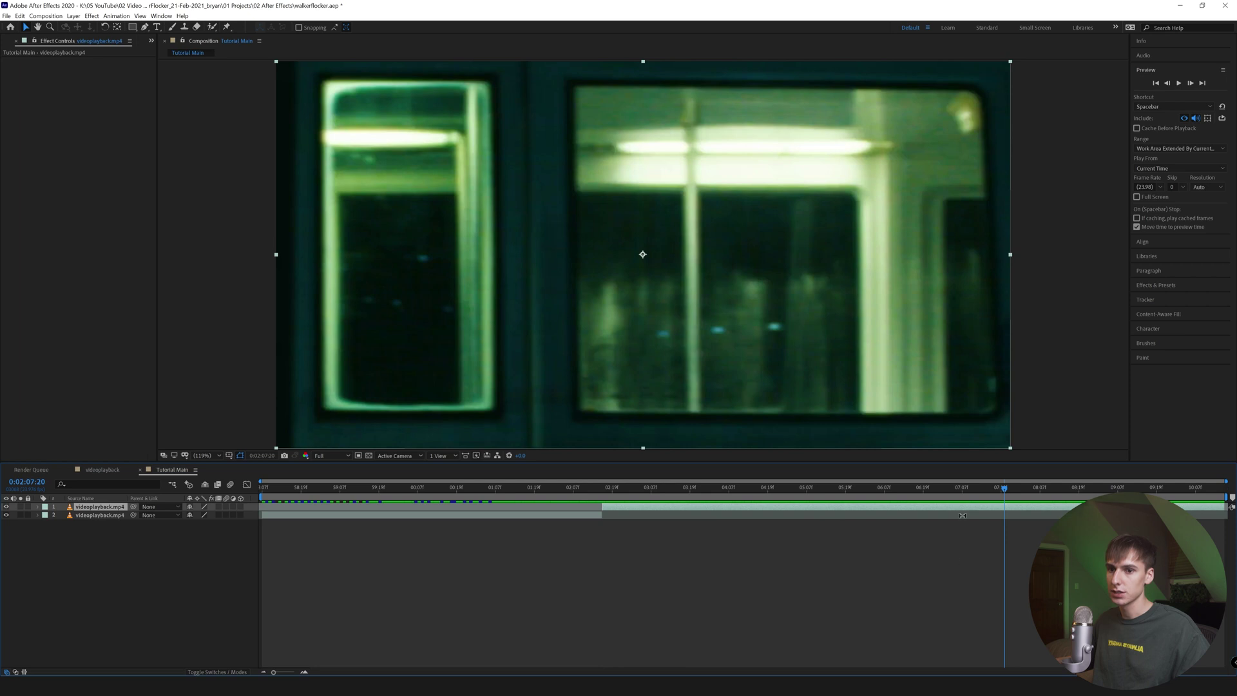
{"action": "key", "text": "ctrl+shift+d"}
{"action": "left_click", "coordinate": [939, 517]}
{"action": "key", "text": "Delete"}
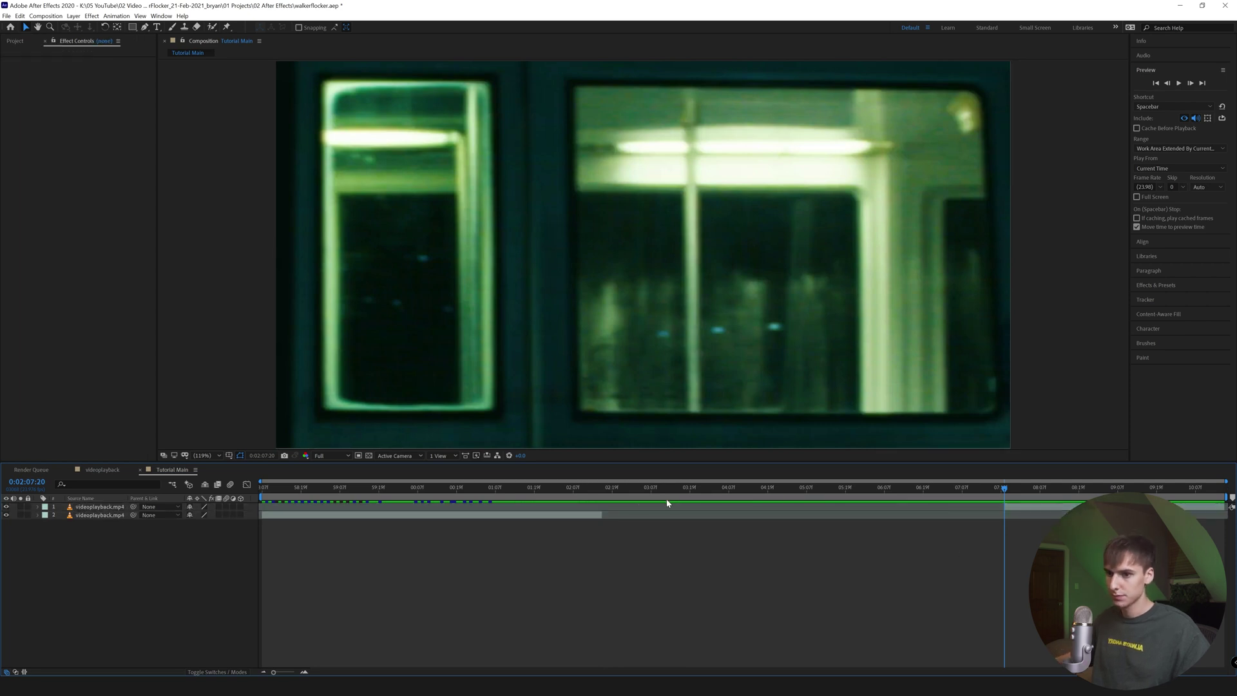
{"action": "left_click_drag", "start_coordinate": [586, 519], "coordinate": [991, 520]}
{"action": "mouse_move", "coordinate": [996, 491]}
{"action": "left_mouse_down"}
{"action": "mouse_move", "coordinate": [986, 492]}
{"action": "mouse_move", "coordinate": [1005, 491]}
{"action": "left_mouse_up"}
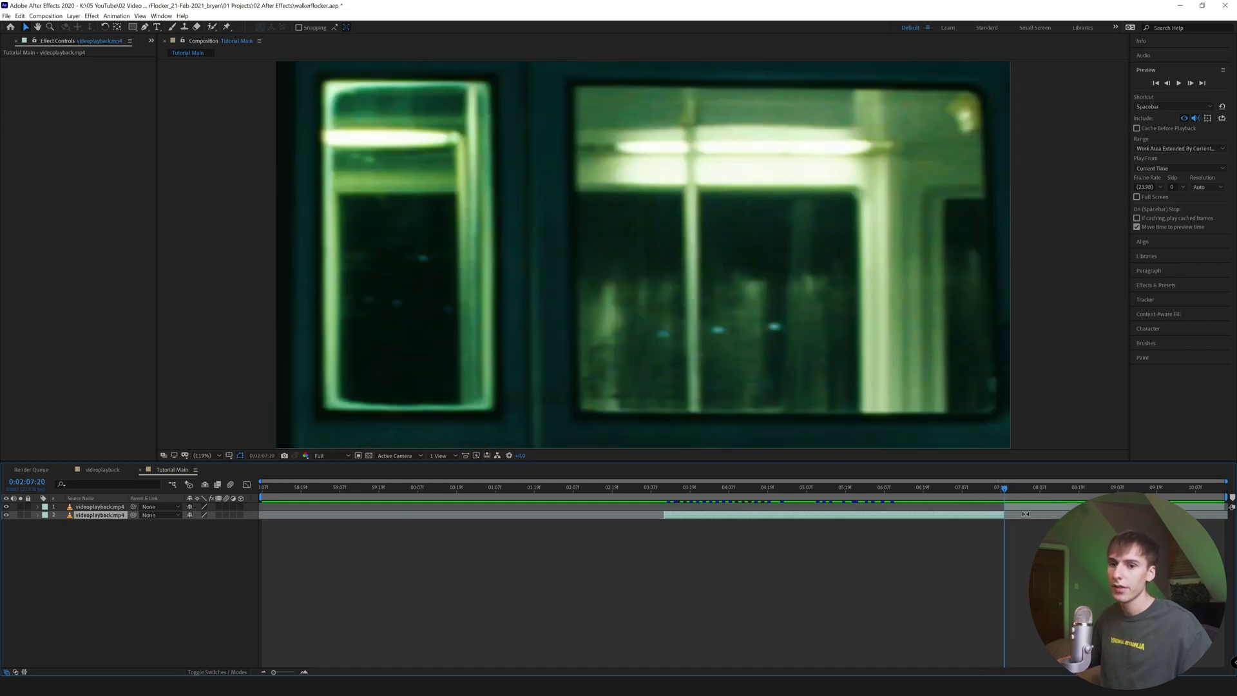
Draw a rounded-corner Pen mask around the large train window on the train clip and set it to Inverted
{"action": "left_click", "coordinate": [1024, 509]}
{"action": "left_click", "coordinate": [37, 507]}
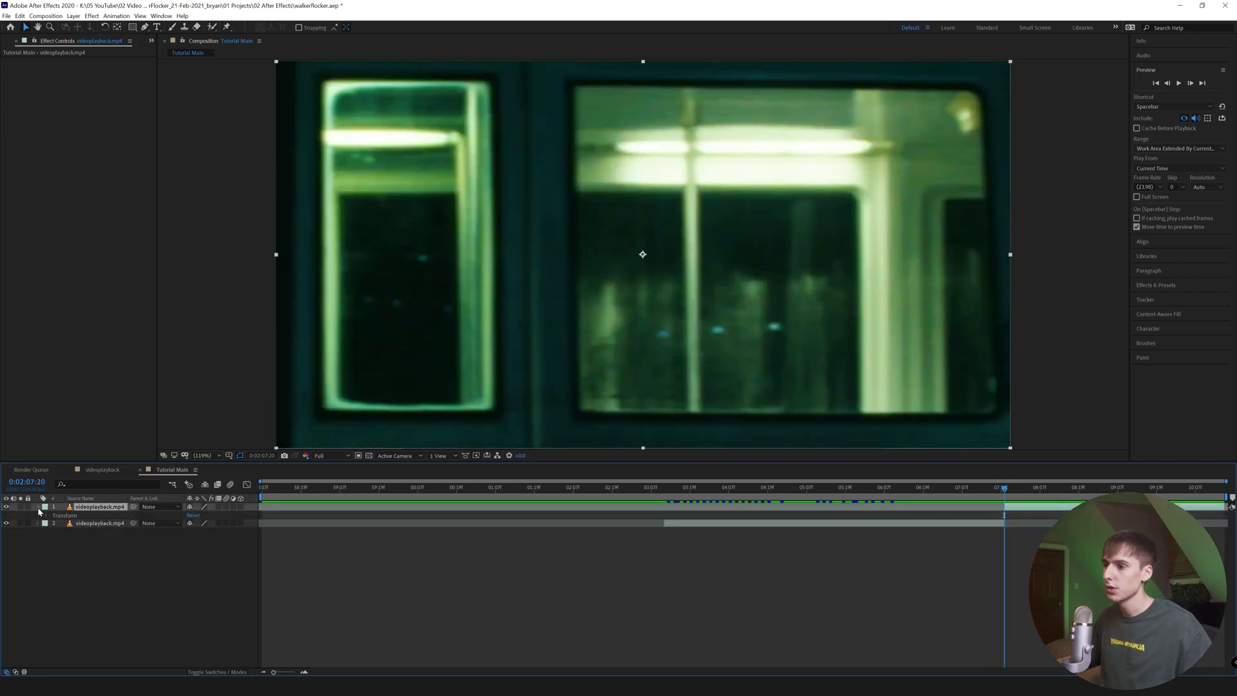
{"action": "left_click", "coordinate": [37, 508]}
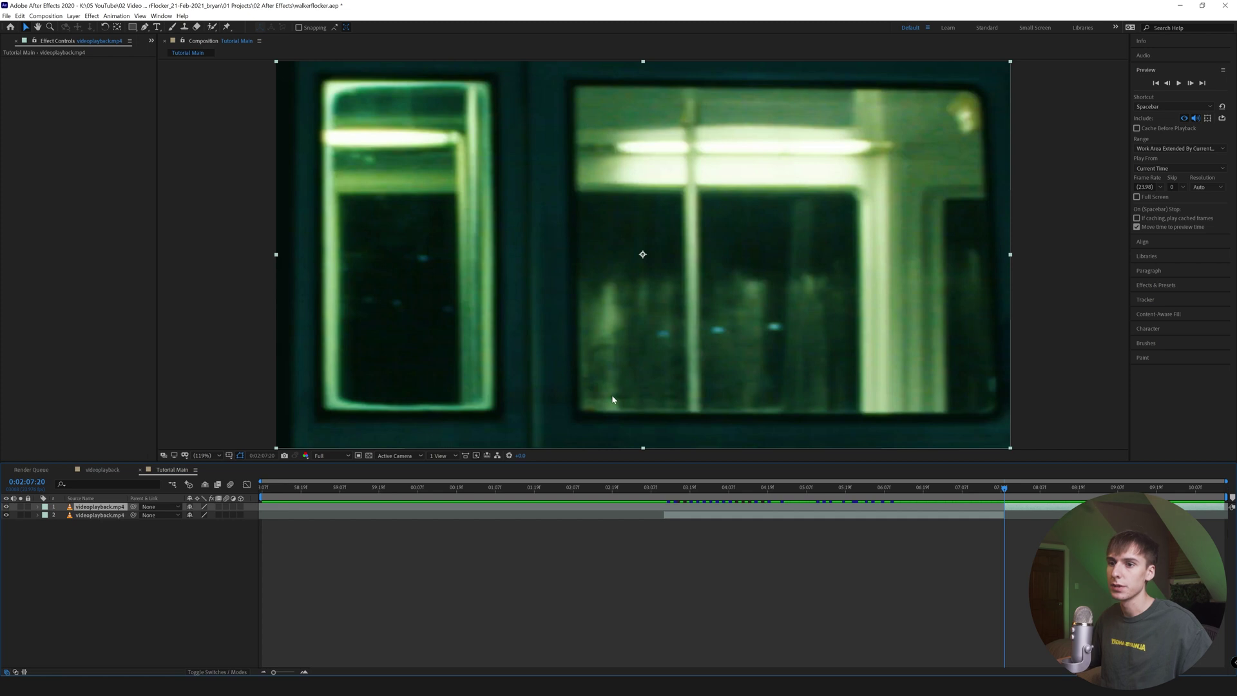
{"action": "left_click", "coordinate": [145, 28]}
{"action": "left_click", "coordinate": [576, 86]}
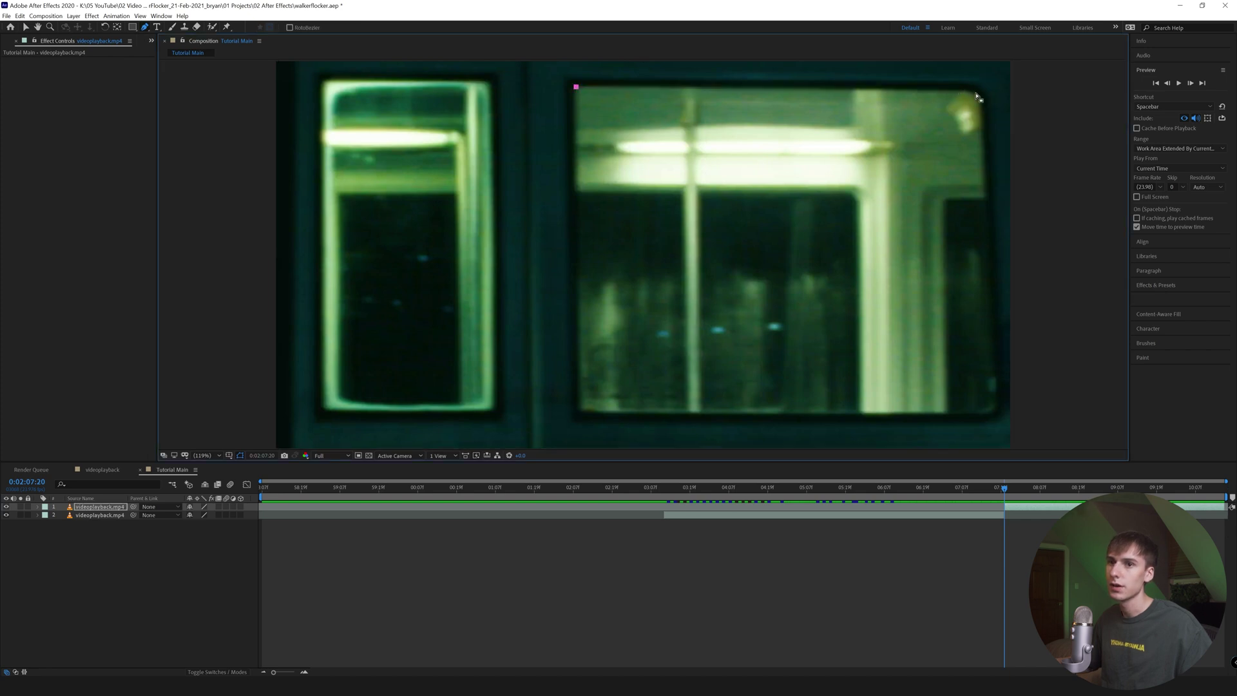
{"action": "left_click_drag", "start_coordinate": [980, 98], "coordinate": [986, 133]}
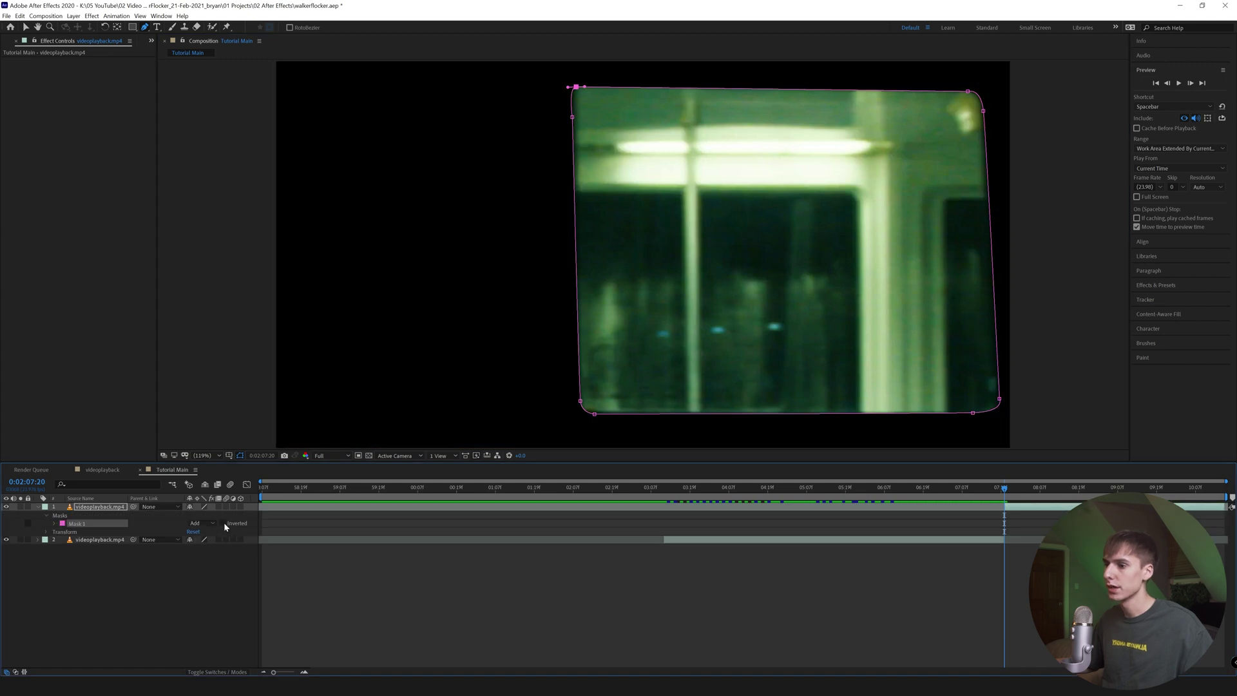
{"action": "left_click", "coordinate": [224, 524]}
Refine the mask's corner points so the outline follows the edges of the train window
{"action": "left_click", "coordinate": [26, 27]}
{"action": "left_click", "coordinate": [1024, 512]}
{"action": "left_click", "coordinate": [576, 87]}
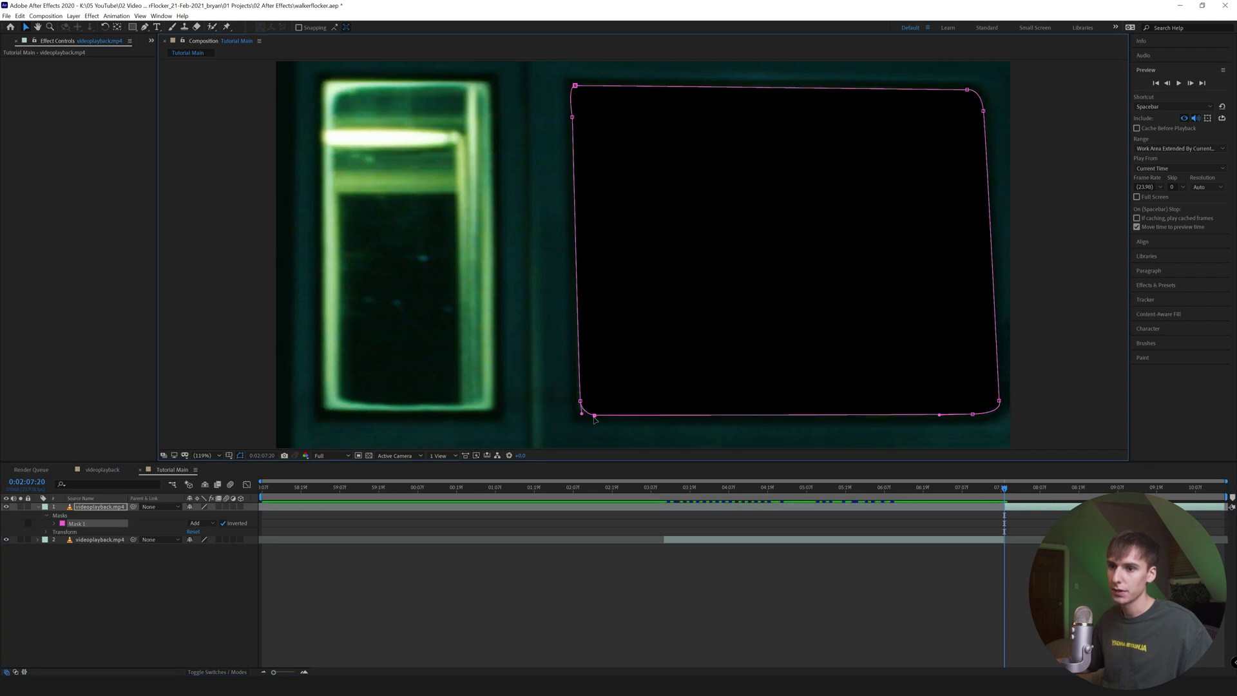
{"action": "left_click", "coordinate": [580, 402]}
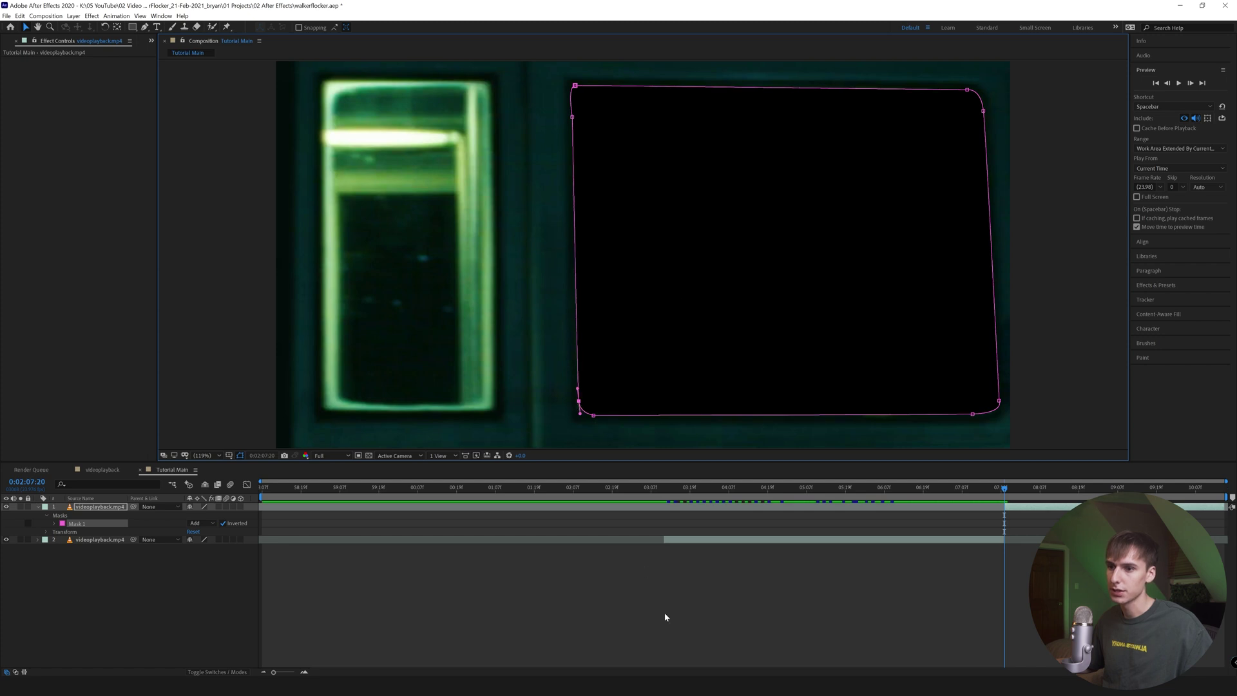
{"action": "left_click", "coordinate": [665, 614]}
Set the window mask's Mask Feather to 5 pixels
{"action": "left_click", "coordinate": [1009, 507]}
{"action": "left_click", "coordinate": [55, 523]}
{"action": "left_click_drag", "start_coordinate": [192, 556], "coordinate": [199, 556]}
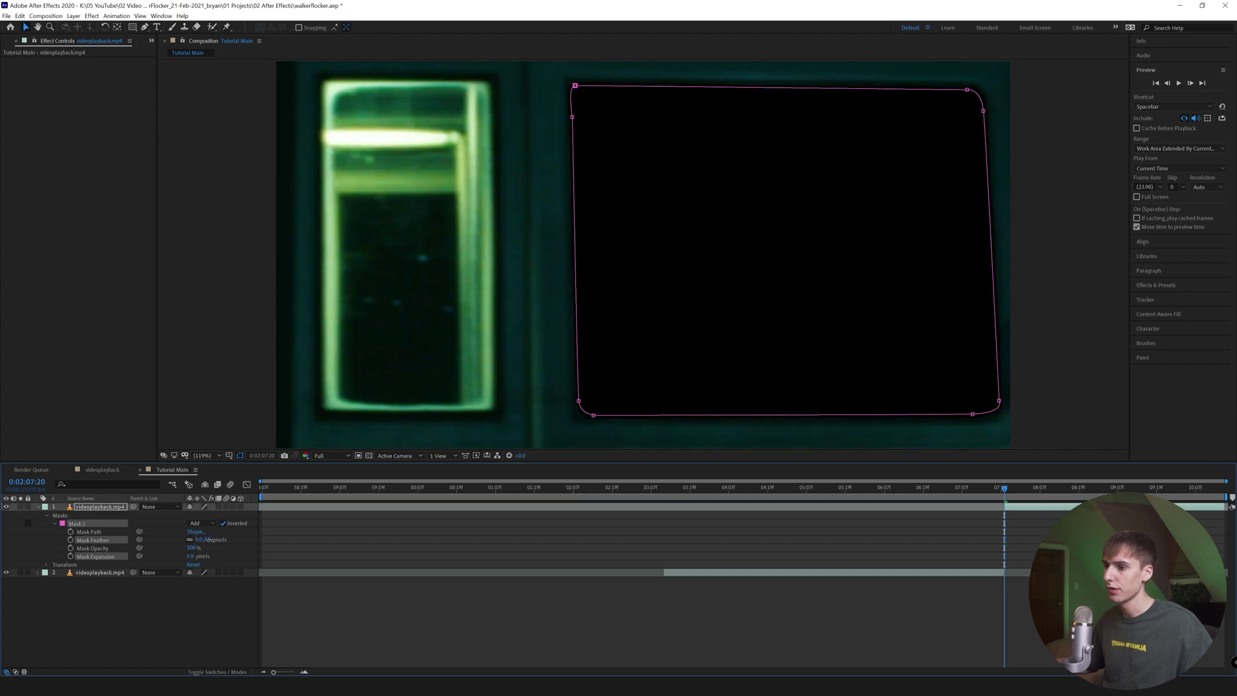
{"action": "left_click", "coordinate": [914, 621]}
Enable Mask Path keyframing at 0:02:07:20 and shift the whole mask onto the moved window at 0:02:07:21
{"action": "left_click", "coordinate": [80, 533]}
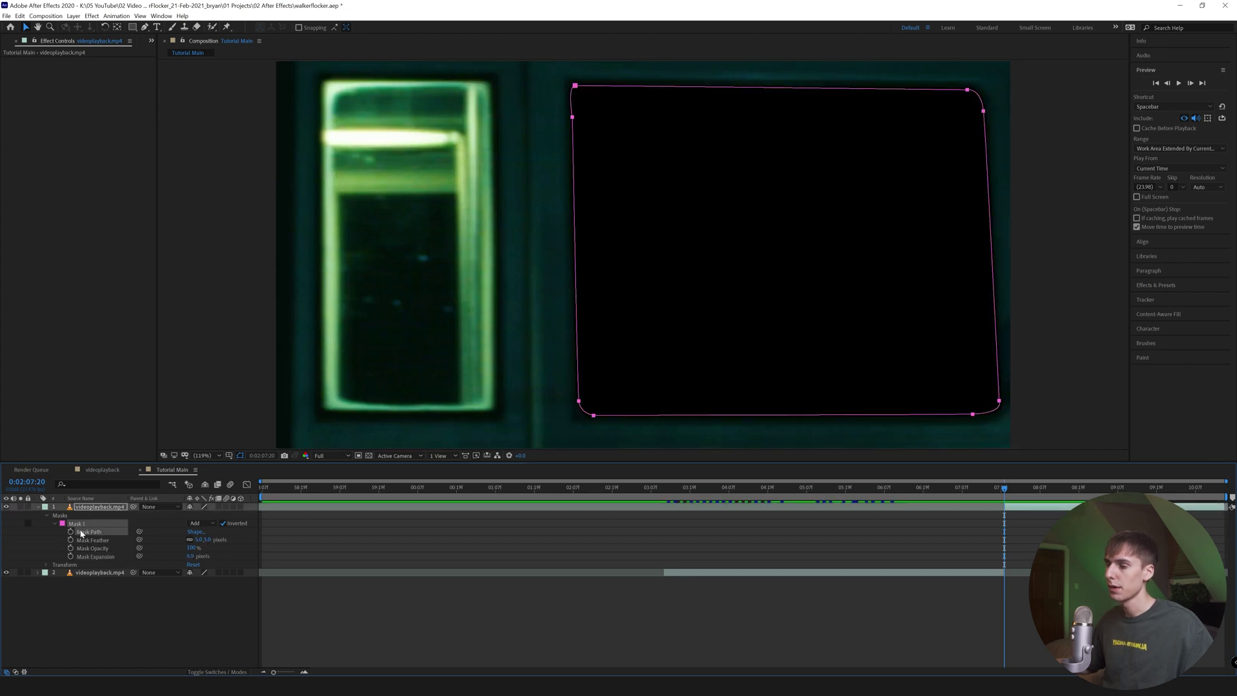
{"action": "left_click", "coordinate": [71, 532]}
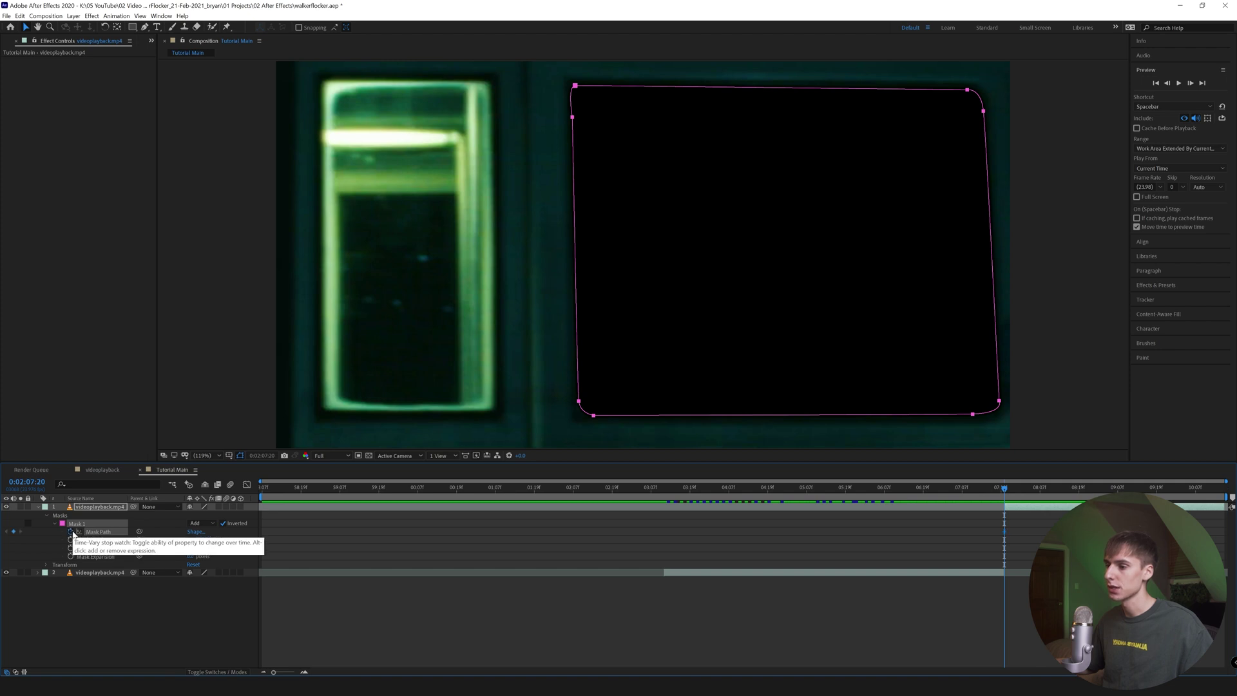
{"action": "left_click", "coordinate": [1190, 83]}
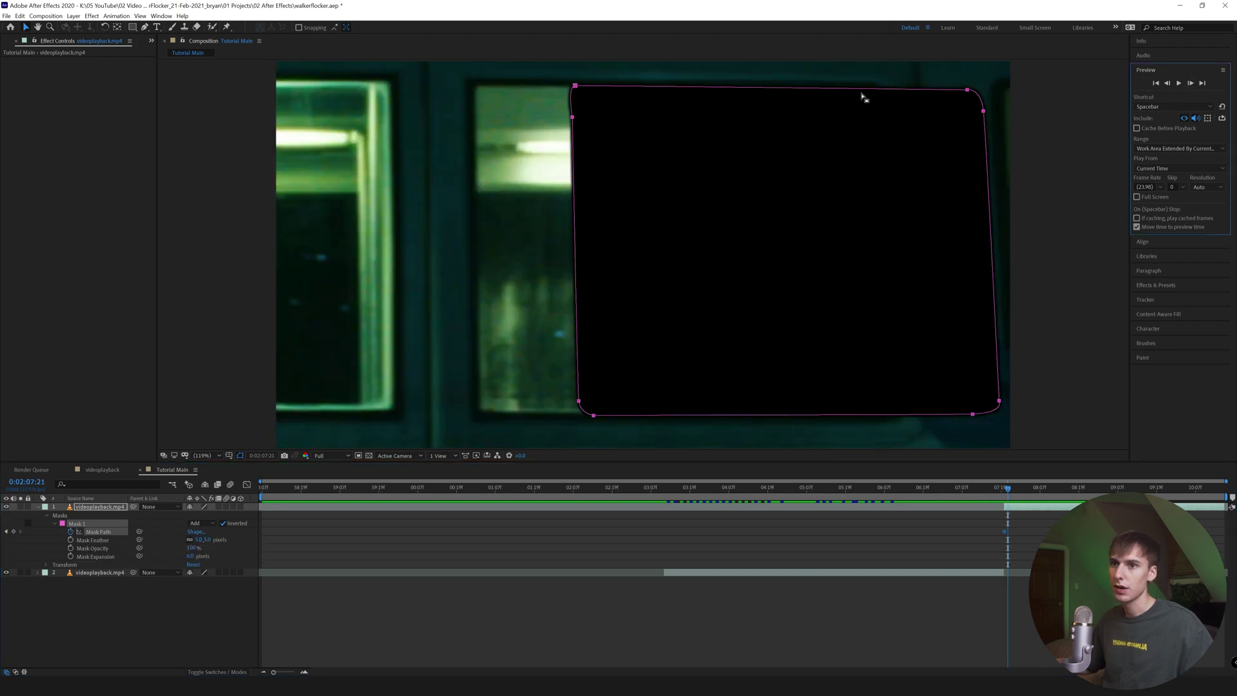
{"action": "left_click", "coordinate": [84, 526]}
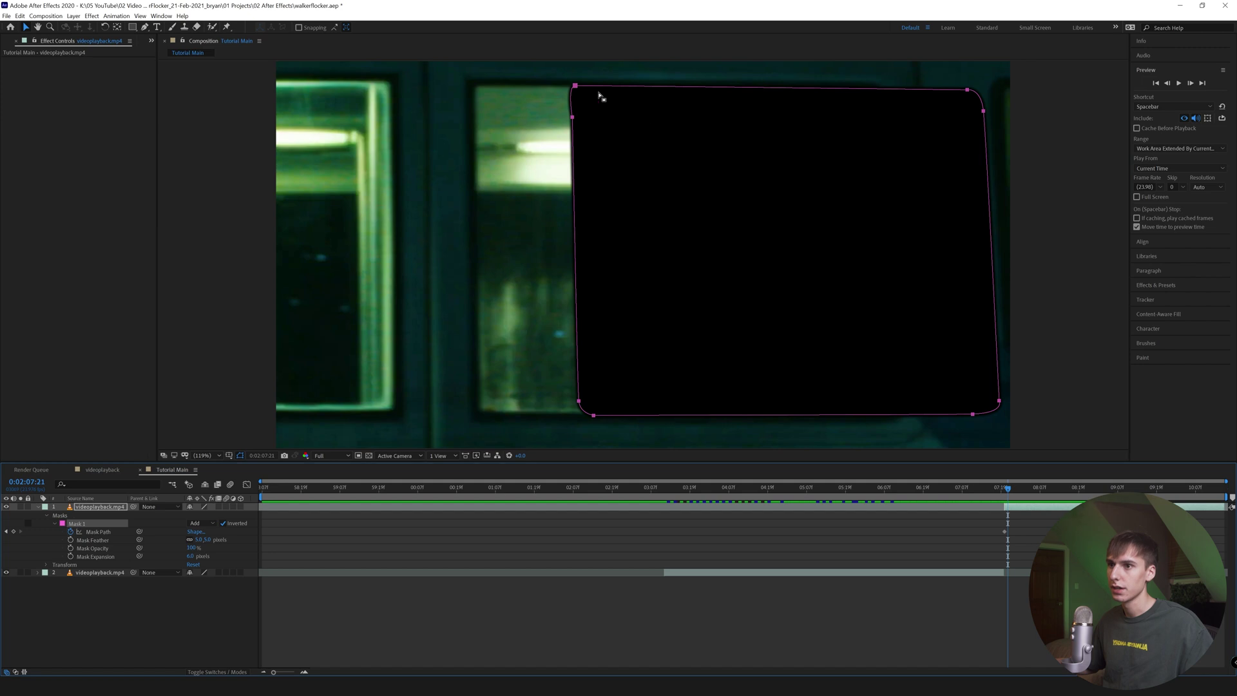
{"action": "left_click_drag", "start_coordinate": [601, 89], "coordinate": [503, 89]}
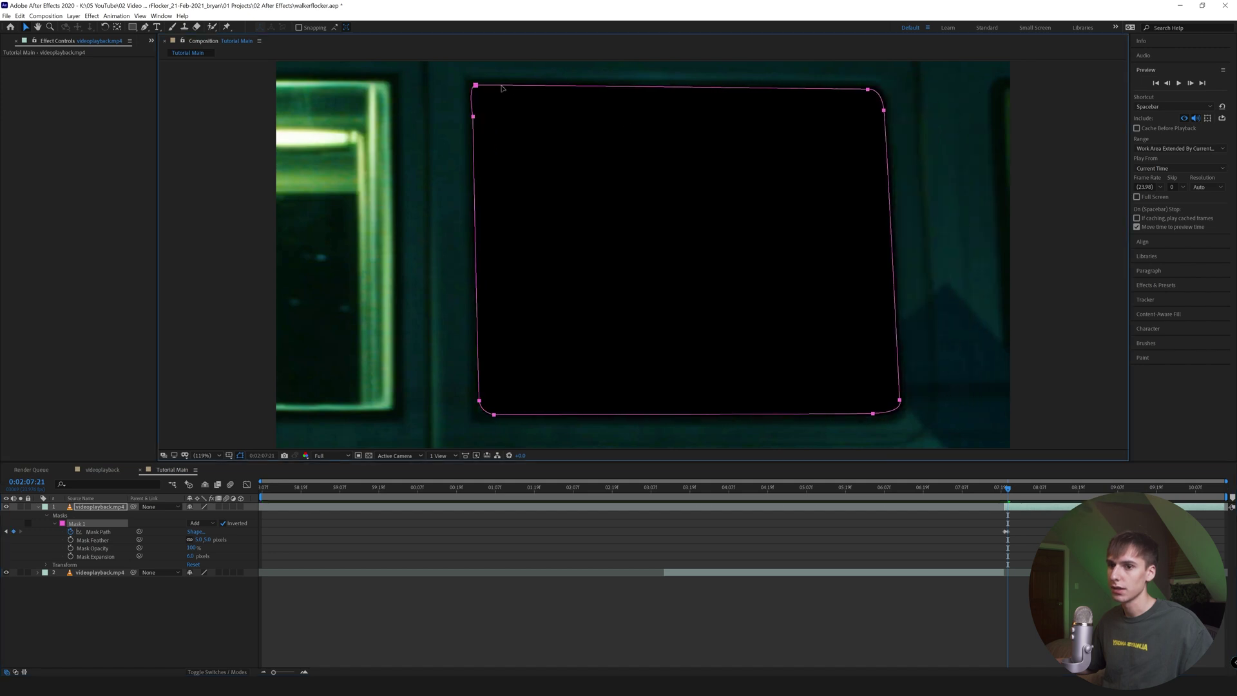
Keyframe the mask frame by frame from 0:02:07:22 to 0:02:08:06, following the window until it is out of frame
{"action": "key", "text": "Page_Down"}
{"action": "left_click_drag", "start_coordinate": [695, 91], "coordinate": [600, 93]}
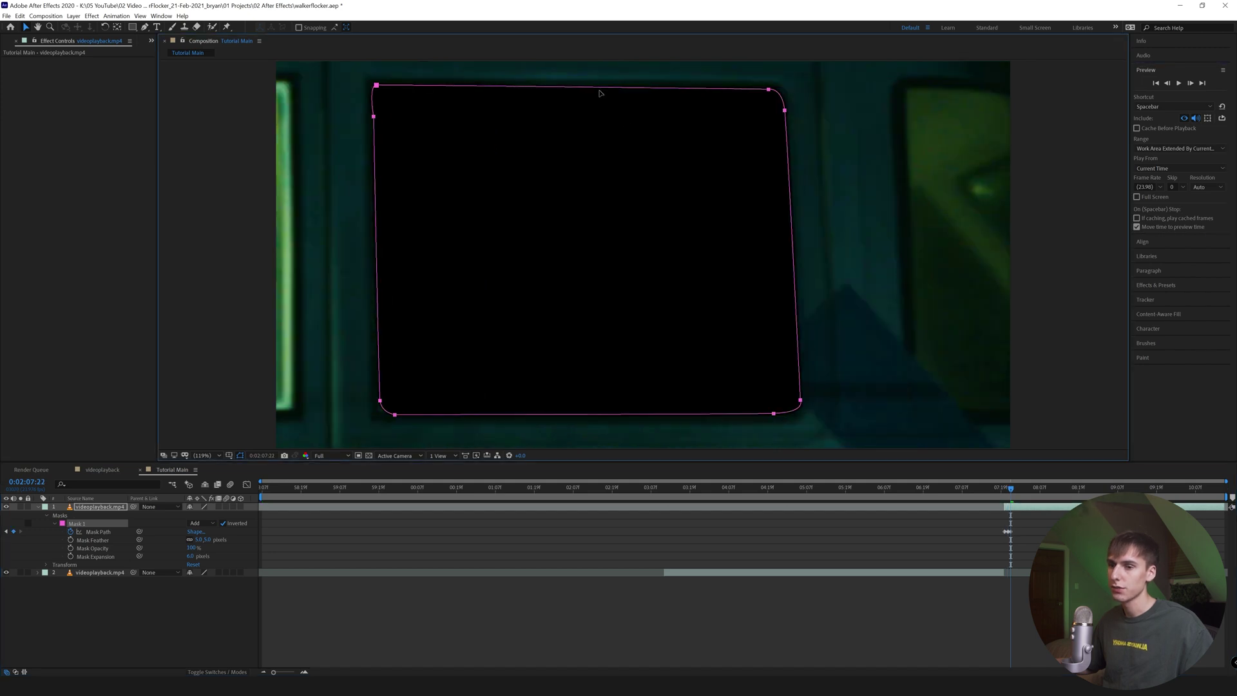
{"action": "key", "text": "Page_Down"}
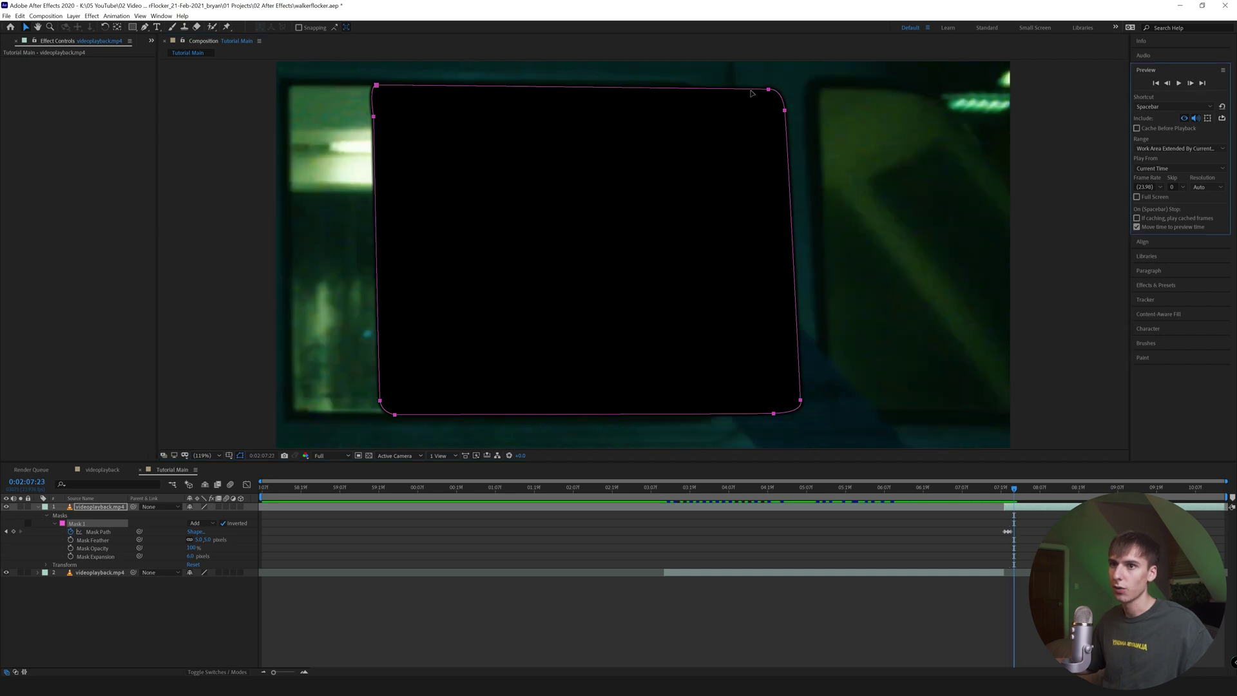
{"action": "left_click_drag", "start_coordinate": [768, 96], "coordinate": [298, 89]}
{"action": "left_click", "coordinate": [1191, 83]}
{"action": "left_click", "coordinate": [1190, 84]}
{"action": "left_click", "coordinate": [1191, 84]}
{"action": "left_click", "coordinate": [1190, 84]}
{"action": "left_click", "coordinate": [1191, 84]}
{"action": "left_click", "coordinate": [1191, 84]}
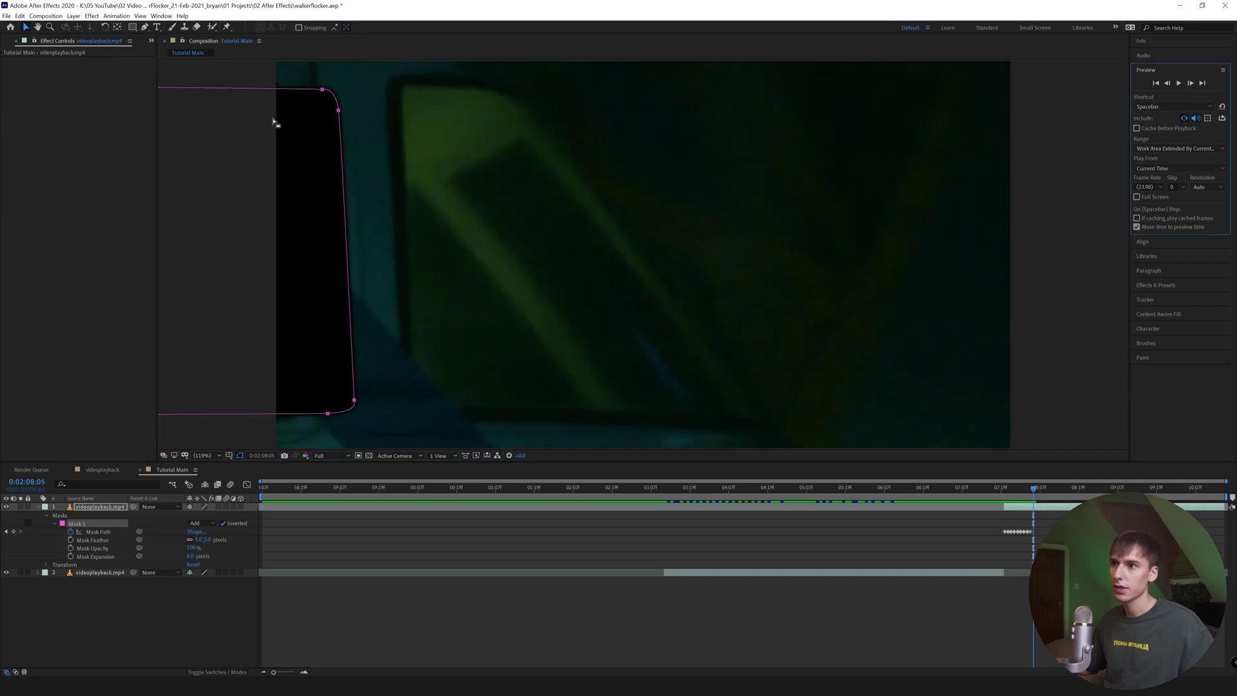
{"action": "left_click_drag", "start_coordinate": [329, 92], "coordinate": [256, 98]}
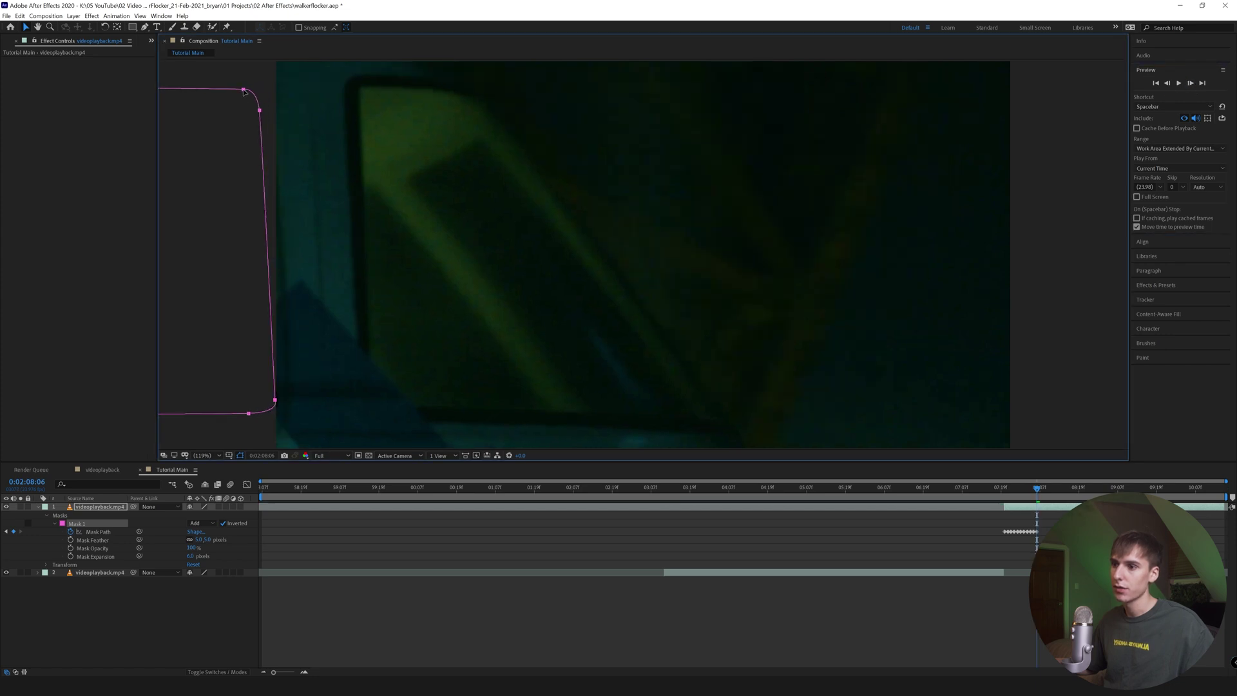
Play back the masked train transition around the cut to check the window tracking, and select the first clip's layer
{"action": "left_click", "coordinate": [1006, 490]}
{"action": "key", "text": "Page_Up"}
{"action": "key", "text": "Page_Up"}
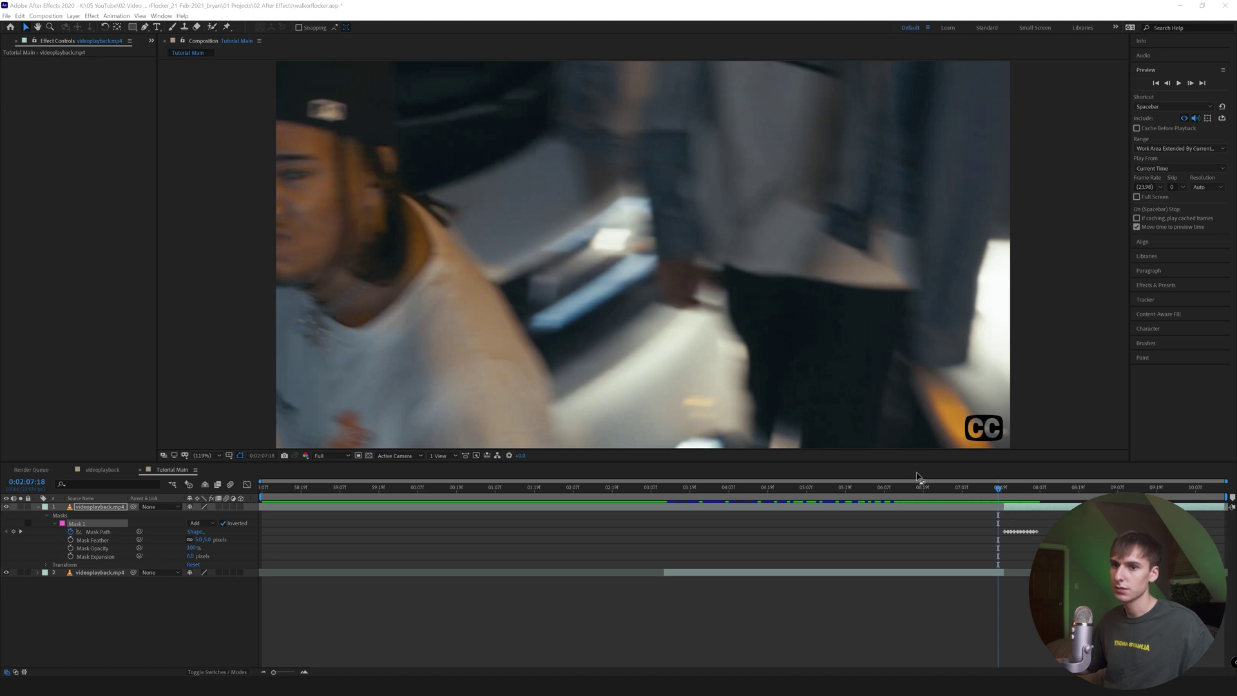
{"action": "left_click_drag", "start_coordinate": [1002, 494], "coordinate": [980, 488]}
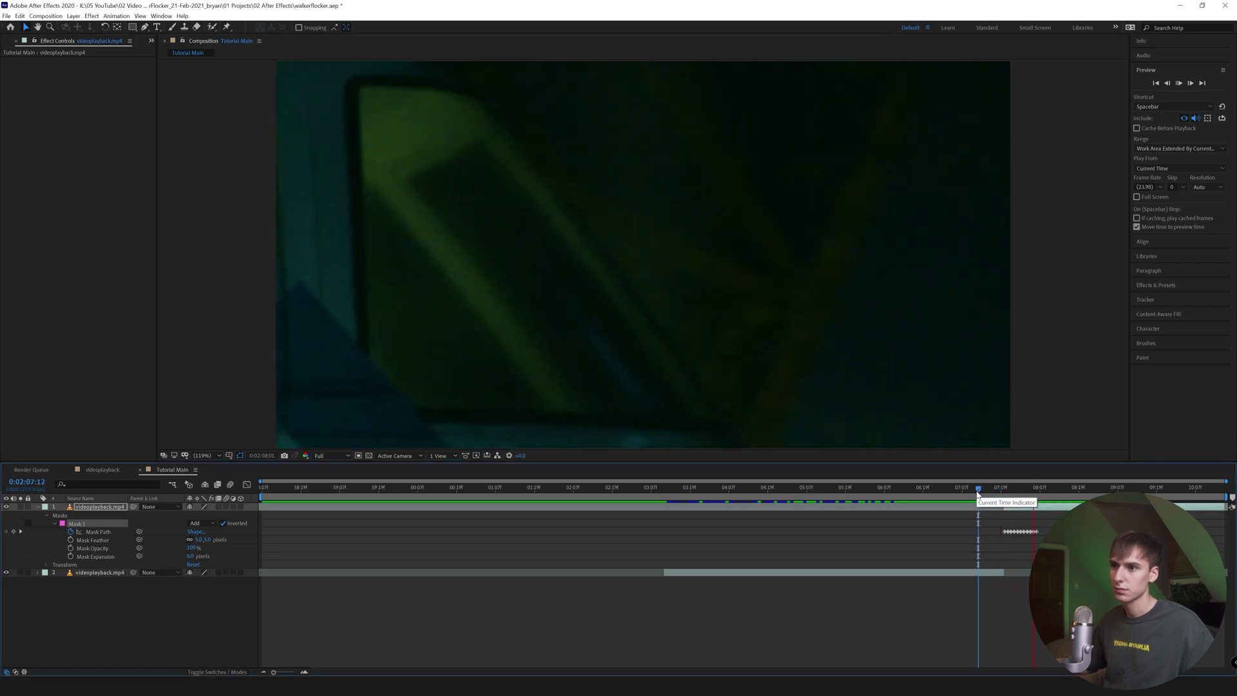
{"action": "key", "text": "space"}
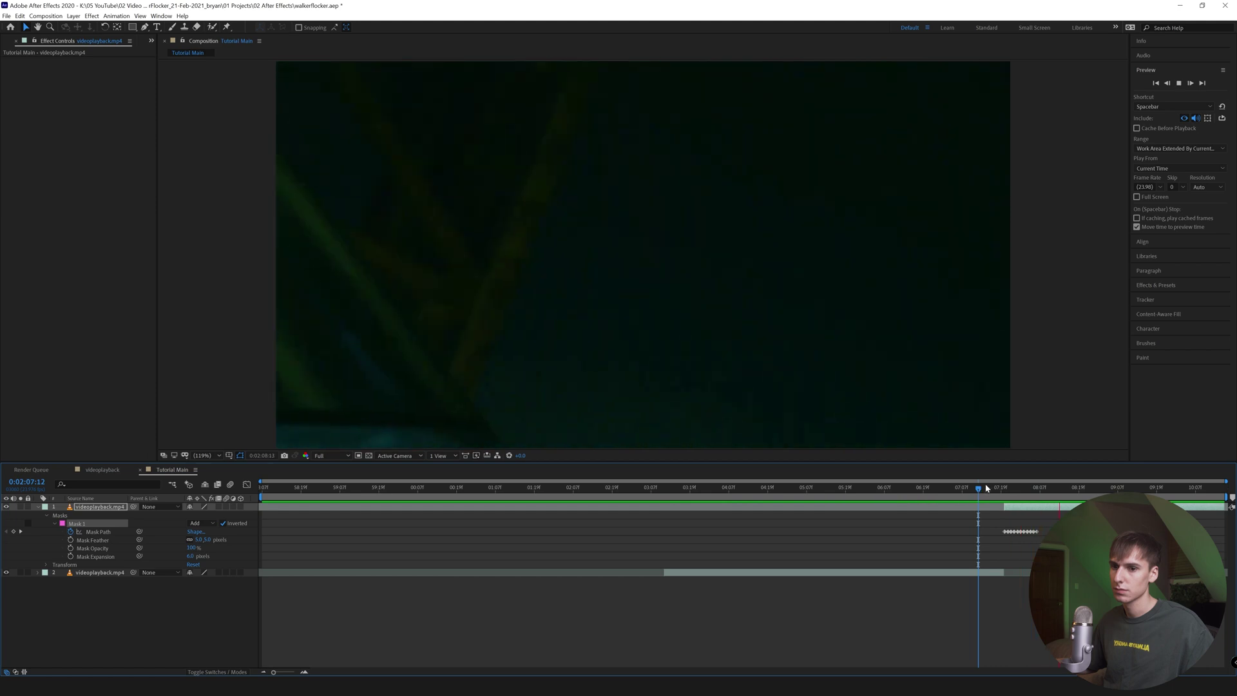
{"action": "key", "text": "space"}
{"action": "left_click", "coordinate": [915, 573]}
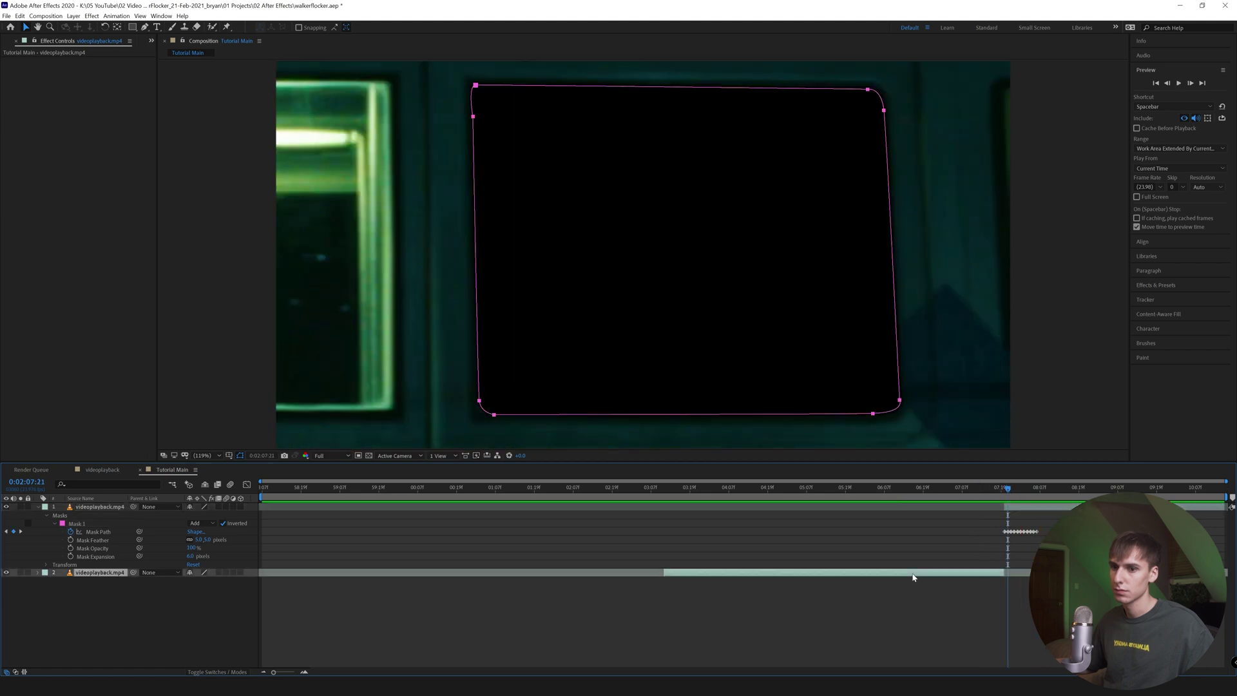
Move to 0:02:07:23 and raise the window mask's Mask Feather to 12 pixels
{"action": "left_click_drag", "start_coordinate": [1009, 487], "coordinate": [1014, 487]}
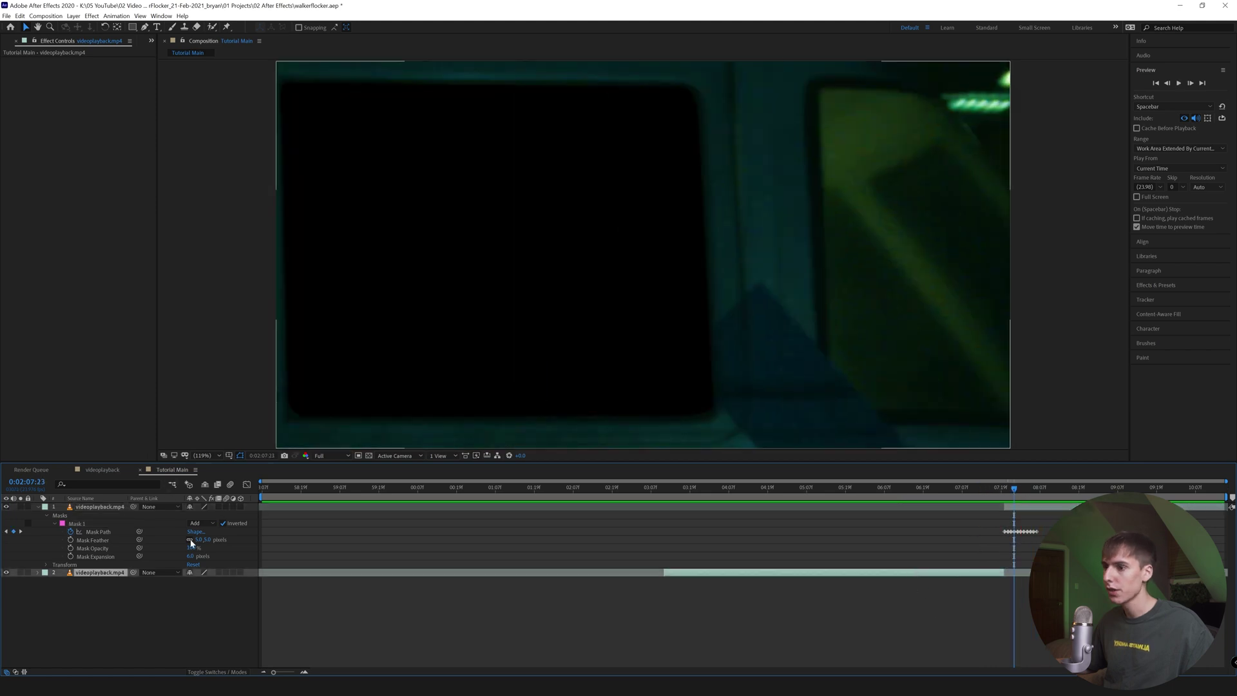
{"action": "left_click_drag", "start_coordinate": [199, 540], "coordinate": [205, 540]}
{"action": "left_click", "coordinate": [391, 599]}
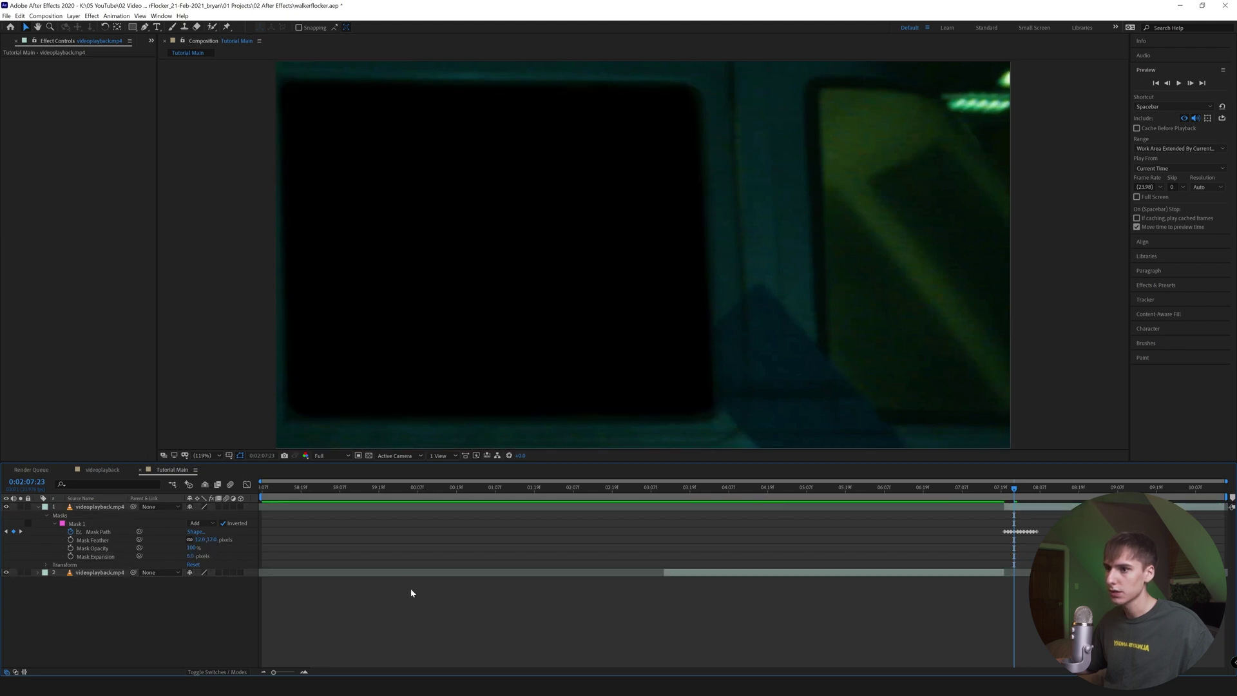
Play back the crowd clip ahead of the train cut to review its motion
{"action": "key", "text": "space"}
{"action": "left_click", "coordinate": [1006, 507]}
{"action": "left_click_drag", "start_coordinate": [1017, 491], "coordinate": [719, 496]}
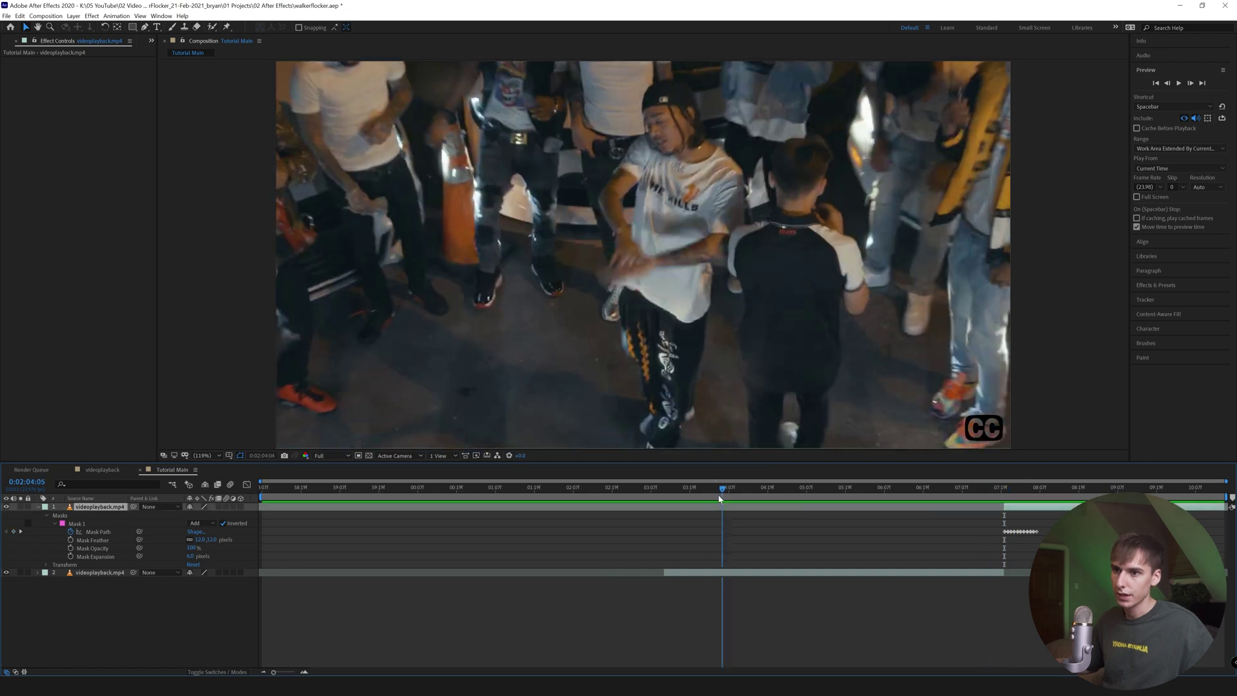
{"action": "key", "text": "space"}
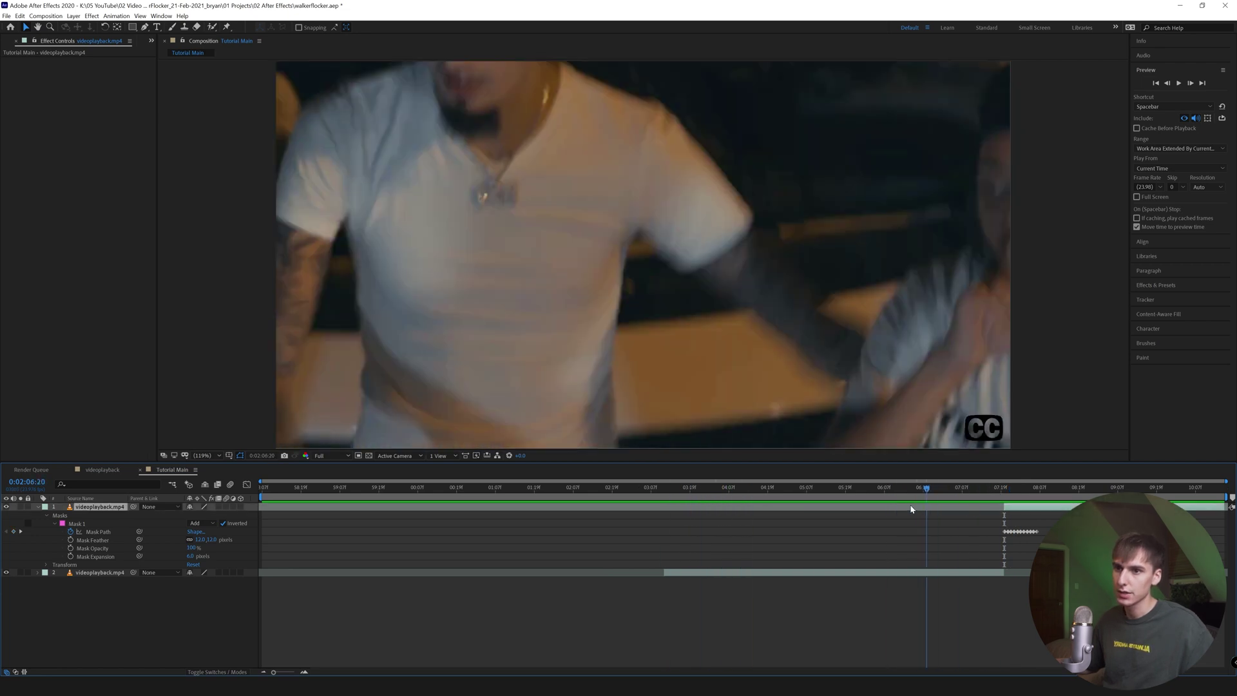
{"action": "left_click", "coordinate": [829, 490]}
{"action": "key", "text": "space"}
Time-reverse the crowd clip's layer and preview it up to the cut
{"action": "left_click", "coordinate": [765, 573]}
{"action": "right_click", "coordinate": [766, 572]}
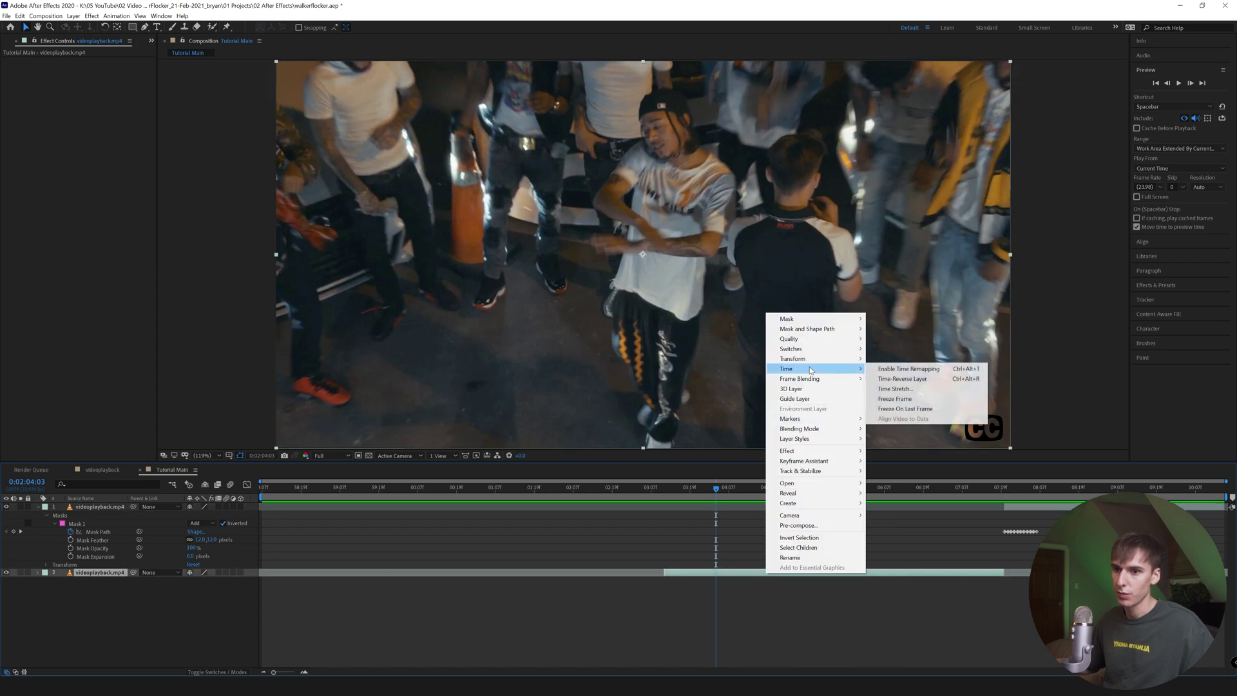
{"action": "left_click", "coordinate": [908, 379]}
{"action": "key", "text": "space"}
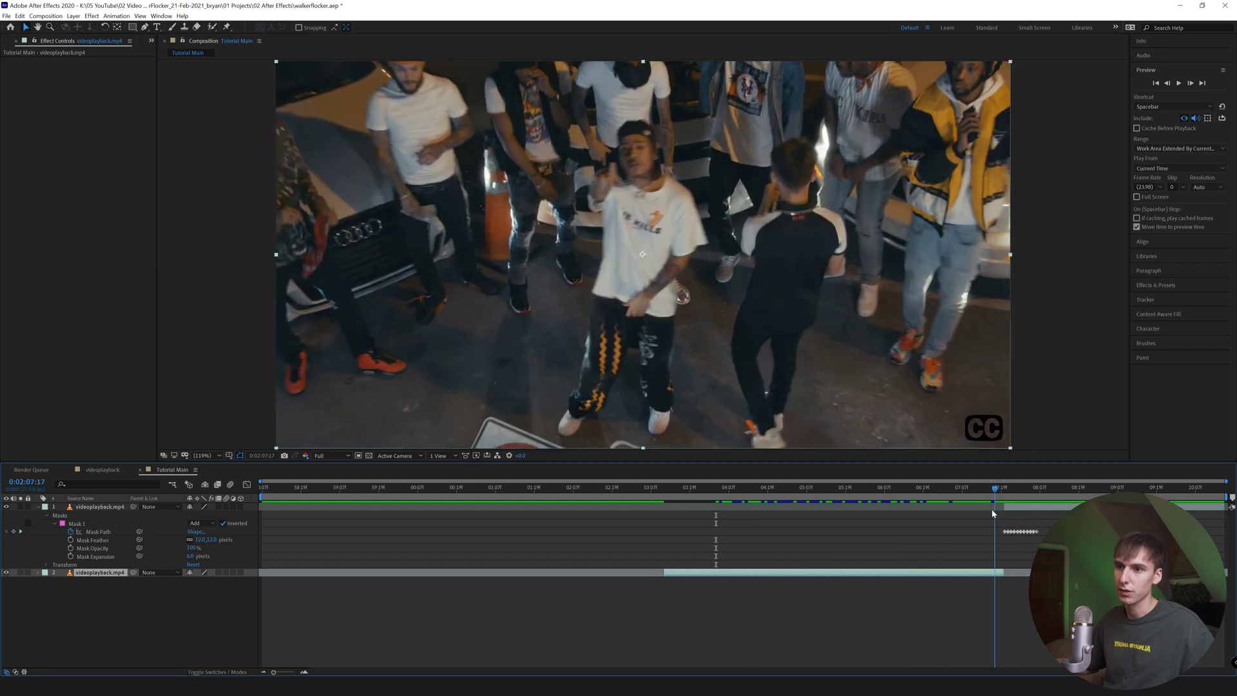
{"action": "key", "text": "space"}
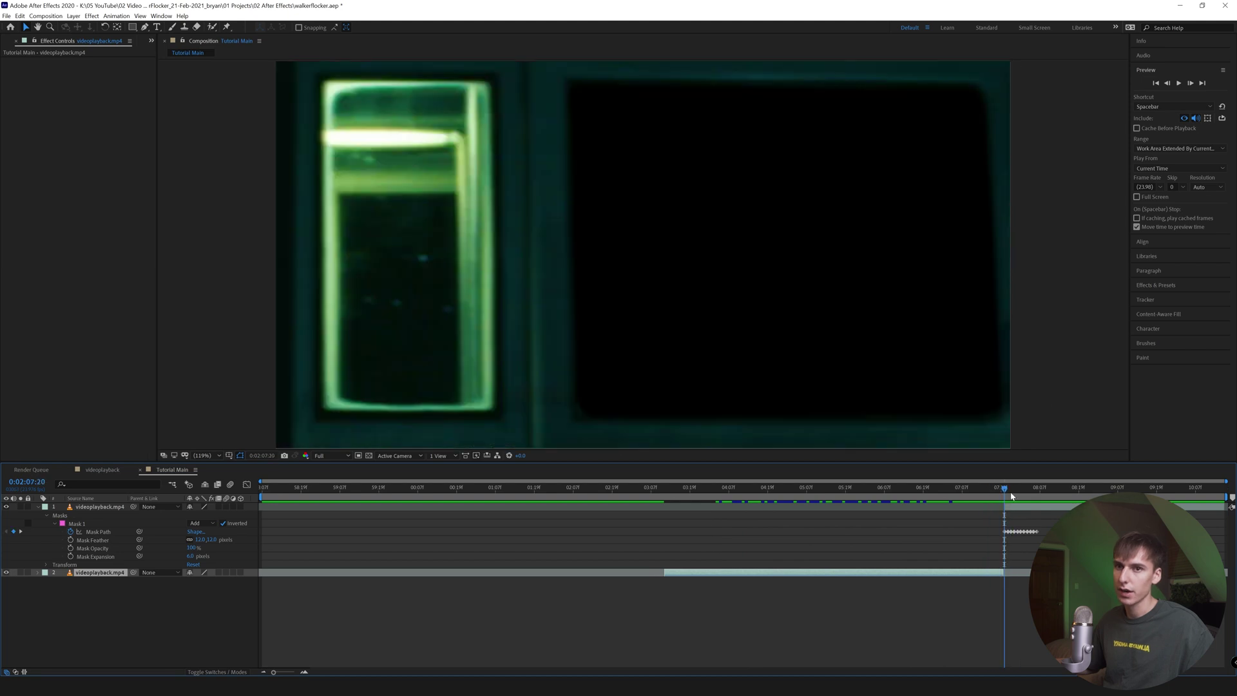
Slide the reversed crowd clip later in time so it shows through the masked train window from 0:02:07:20
{"action": "left_click", "coordinate": [1192, 84]}
{"action": "left_click_drag", "start_coordinate": [995, 572], "coordinate": [1031, 572]}
{"action": "left_click_drag", "start_coordinate": [1038, 490], "coordinate": [1006, 516]}
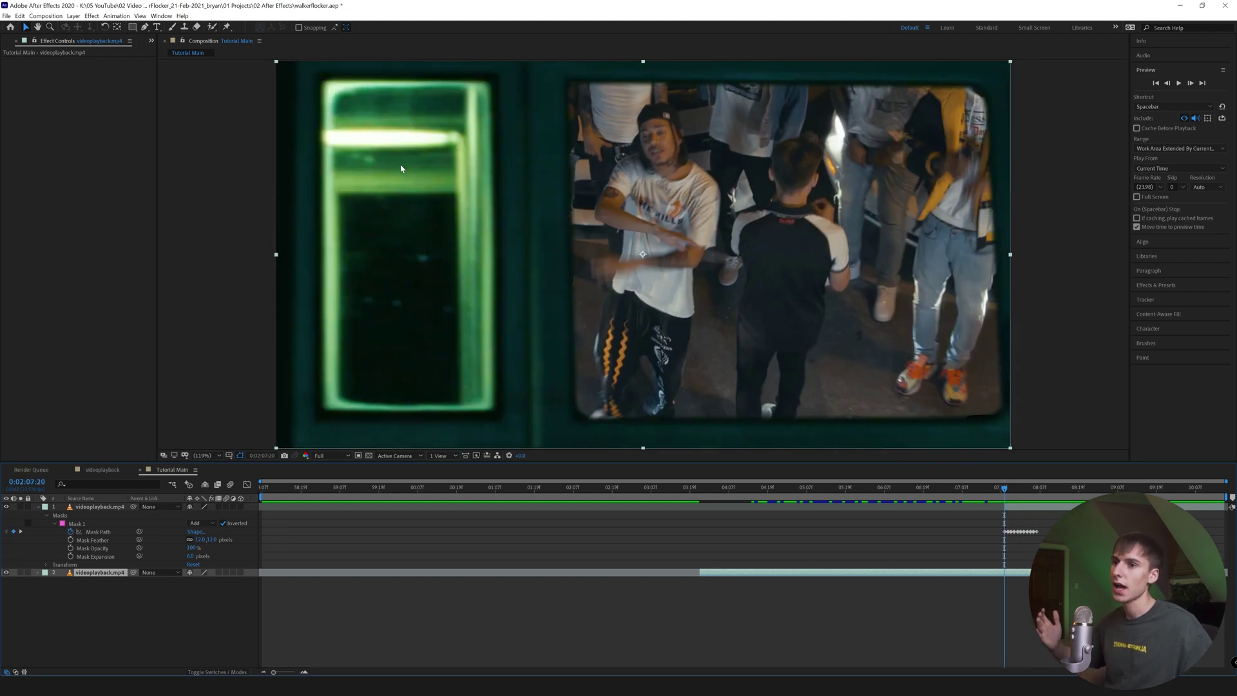
{"action": "left_click_drag", "start_coordinate": [1006, 492], "coordinate": [1007, 493]}
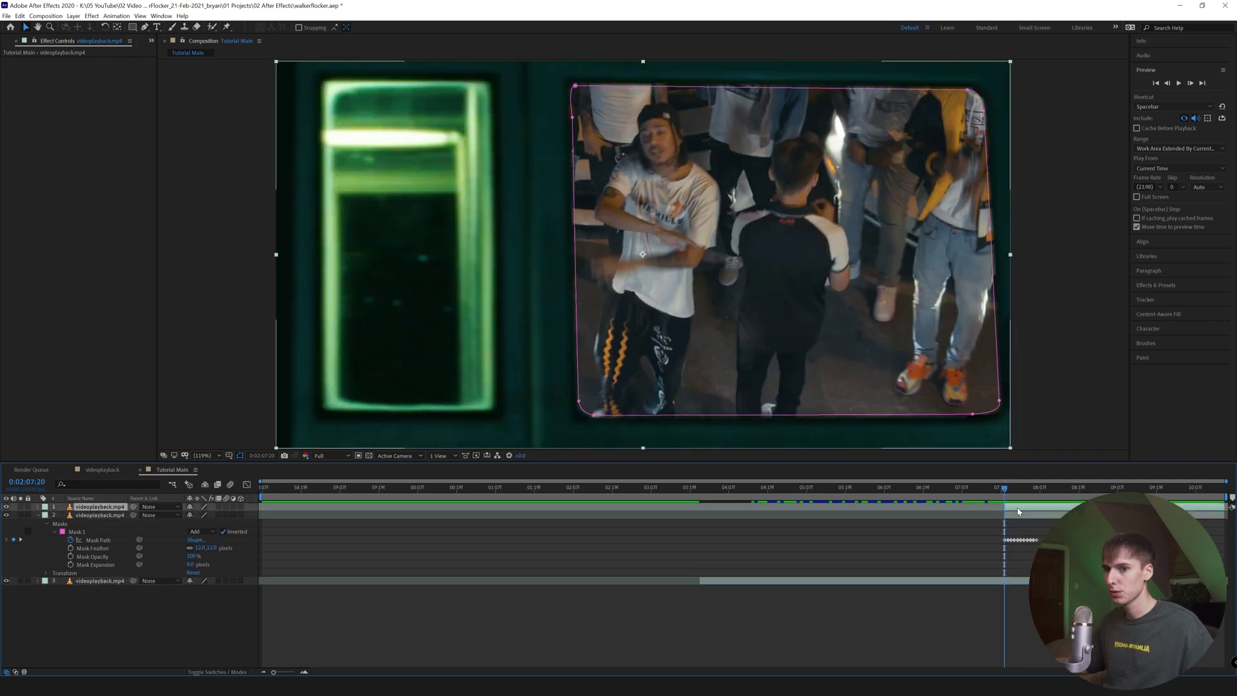
Duplicate the masked train layer and apply Freeze Frame to the copy at 0:02:07:20
{"action": "key", "text": "ctrl+d"}
{"action": "right_click", "coordinate": [1018, 509]}
{"action": "mouse_move", "coordinate": [1045, 303]}
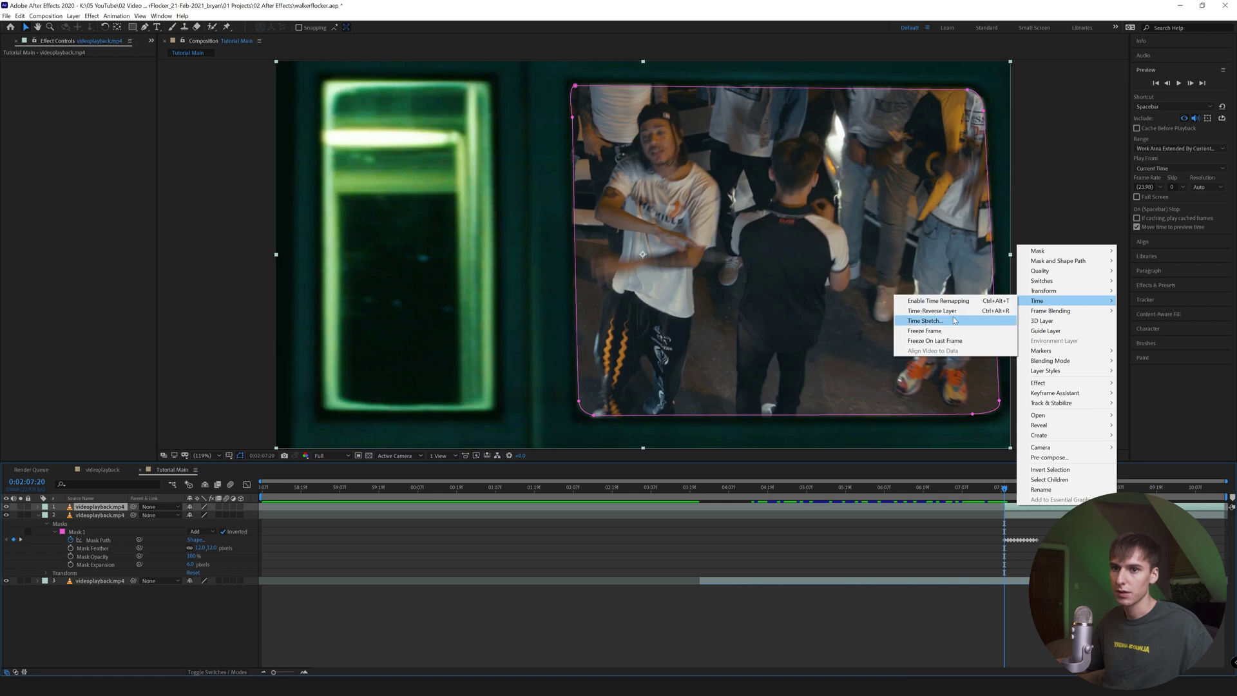
{"action": "left_click", "coordinate": [941, 300]}
Delete every Mask Path keyframe except the first on the frozen train copy and check the following frames
{"action": "left_click", "coordinate": [38, 507]}
{"action": "left_click", "coordinate": [39, 508]}
{"action": "left_click", "coordinate": [48, 525]}
{"action": "left_click", "coordinate": [47, 524]}
{"action": "left_click", "coordinate": [56, 532]}
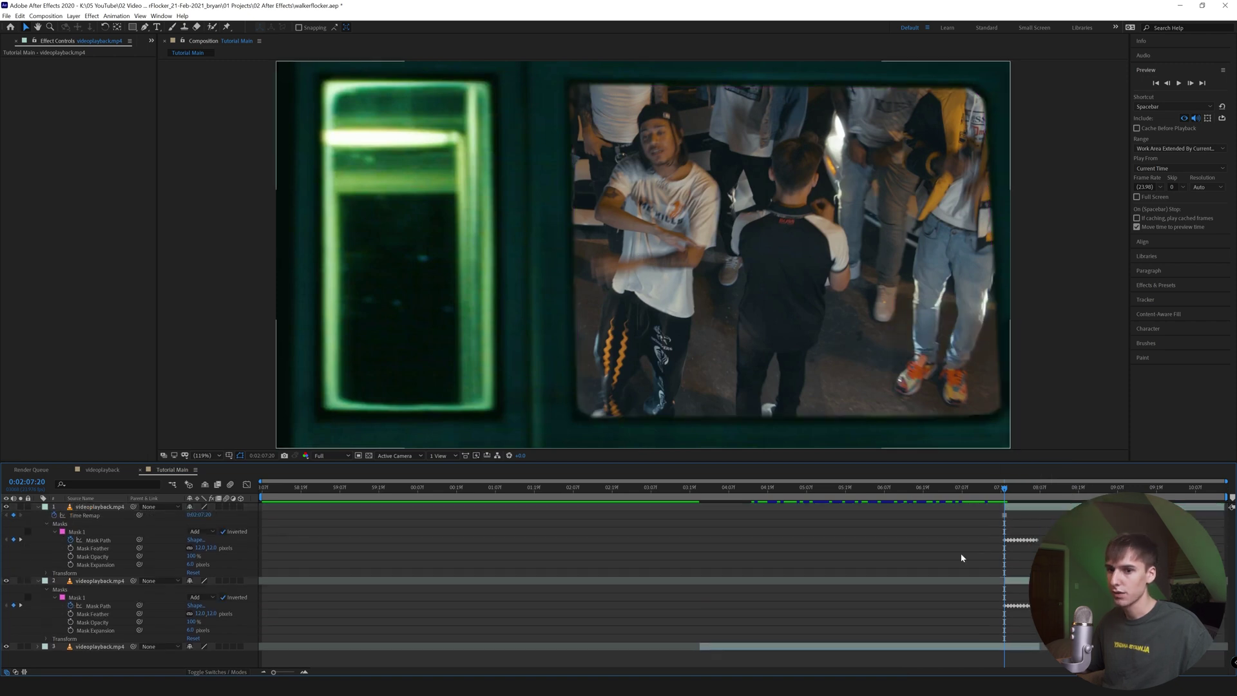
{"action": "left_click_drag", "start_coordinate": [1057, 534], "coordinate": [1007, 547]}
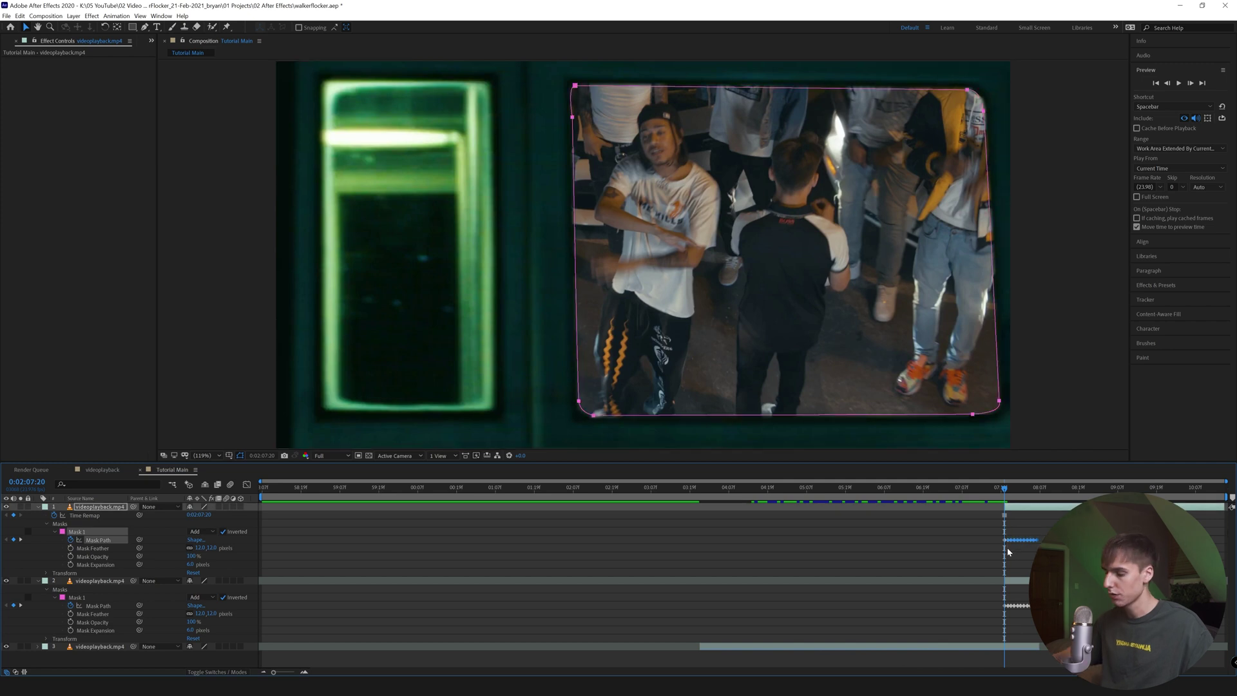
{"action": "key", "text": "Delete"}
{"action": "left_click_drag", "start_coordinate": [1007, 491], "coordinate": [1012, 497]}
{"action": "key", "text": "Page_Down"}
{"action": "key", "text": "Page_Down"}
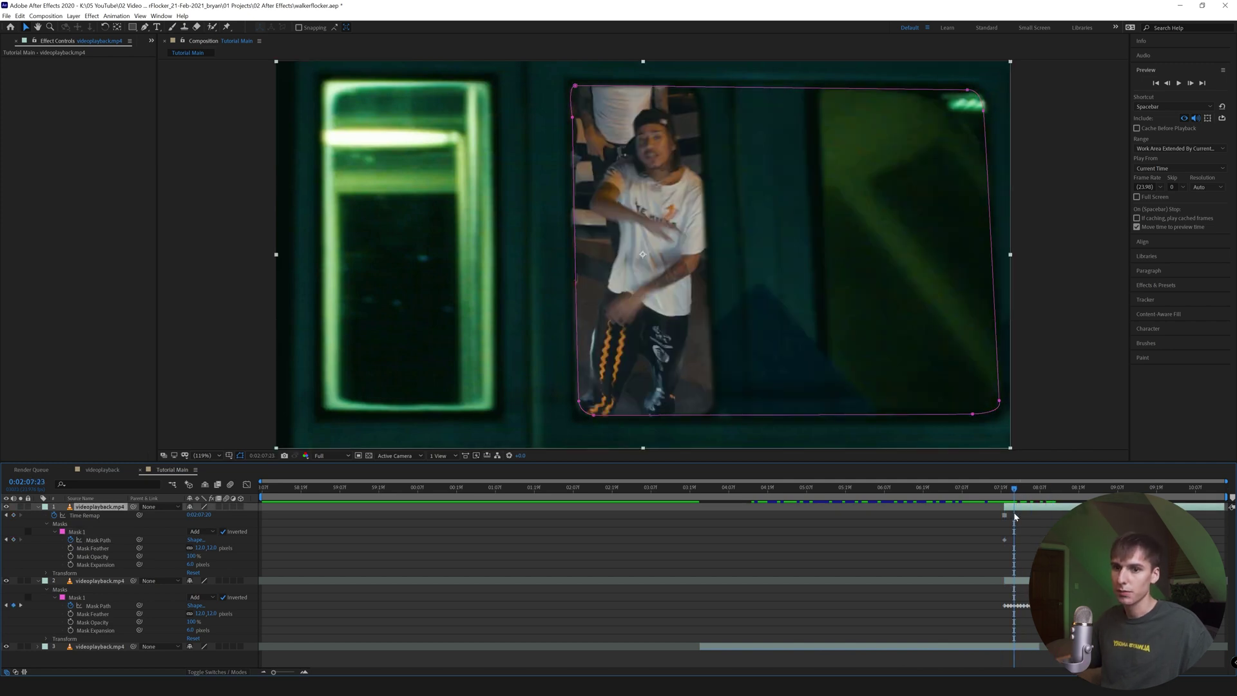
Make the frozen train layer run from 0:02:07:10 to 0:02:07:20 only, removing the part after the cut
{"action": "key", "text": "Page_Up"}
{"action": "key", "text": "Page_Up"}
{"action": "key", "text": "Page_Up"}
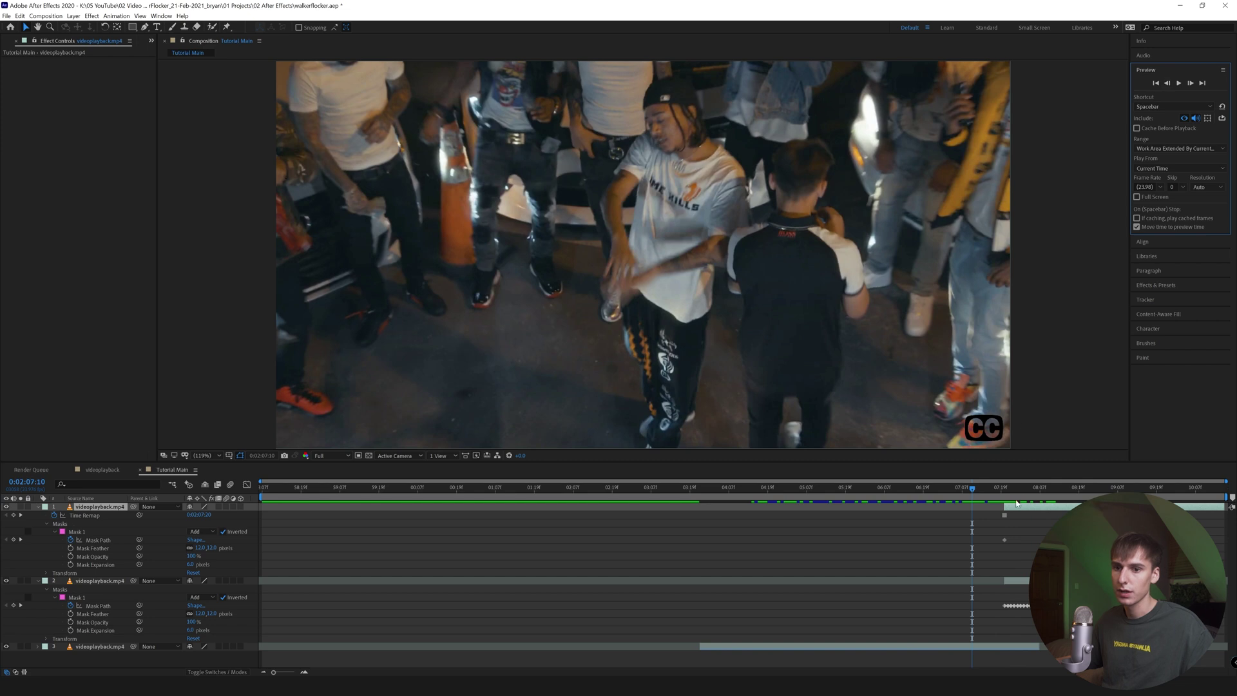
{"action": "key", "text": "["}
{"action": "key", "text": "shift+Page_Down"}
{"action": "key", "text": "ctrl+shift+d"}
{"action": "key", "text": "Delete"}
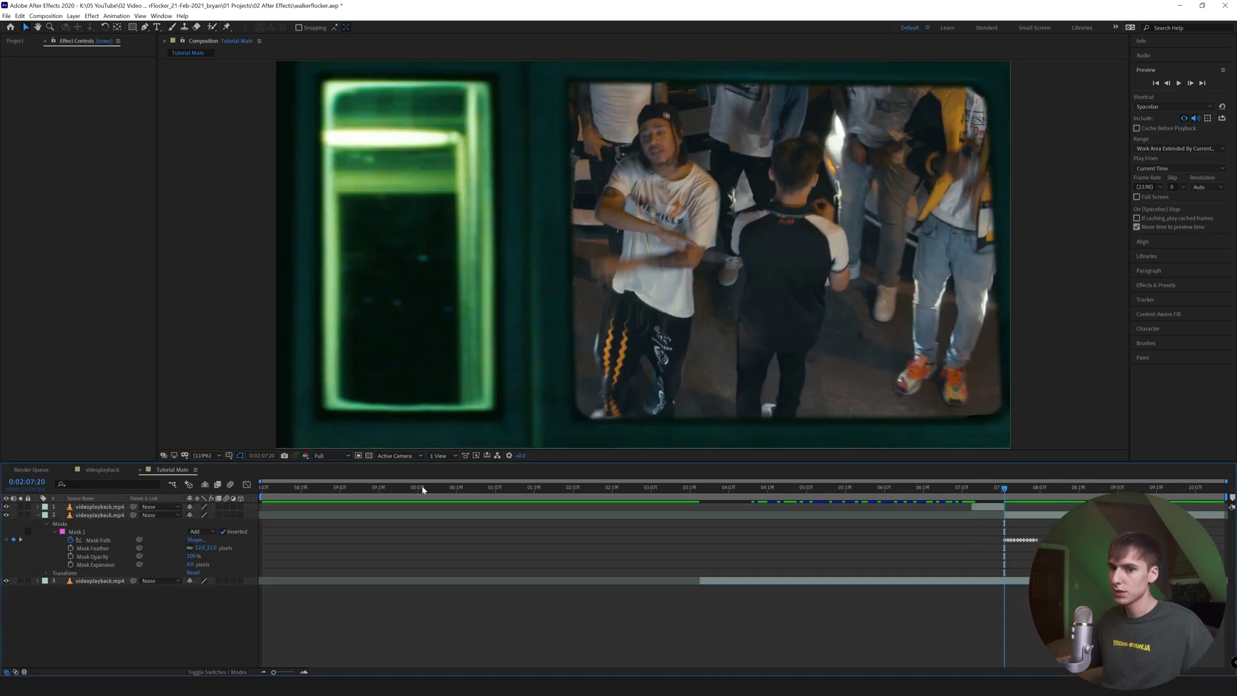
Preview the frozen train frame leading into the moving train shot
{"action": "mouse_move", "coordinate": [967, 491]}
{"action": "left_mouse_down"}
{"action": "mouse_move", "coordinate": [1009, 499]}
{"action": "mouse_move", "coordinate": [967, 486]}
{"action": "mouse_move", "coordinate": [979, 491]}
{"action": "left_mouse_up"}
{"action": "left_click", "coordinate": [986, 507]}
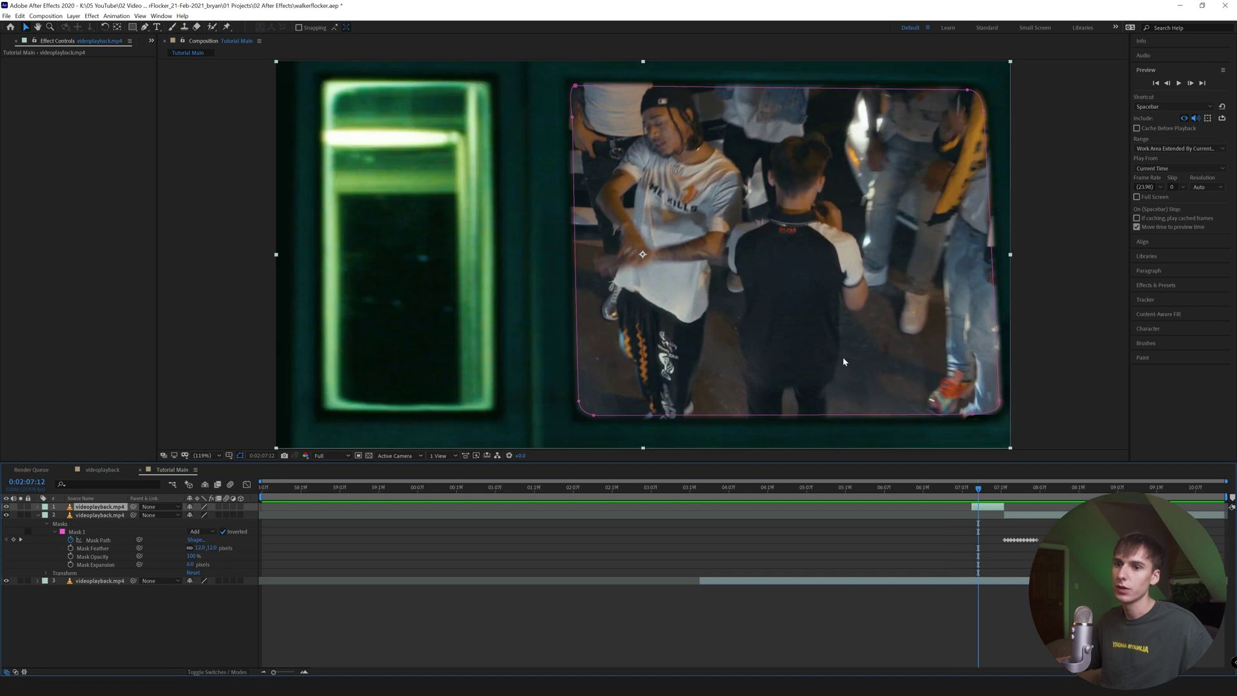
{"action": "left_click_drag", "start_coordinate": [973, 497], "coordinate": [995, 506]}
{"action": "key", "text": "space"}
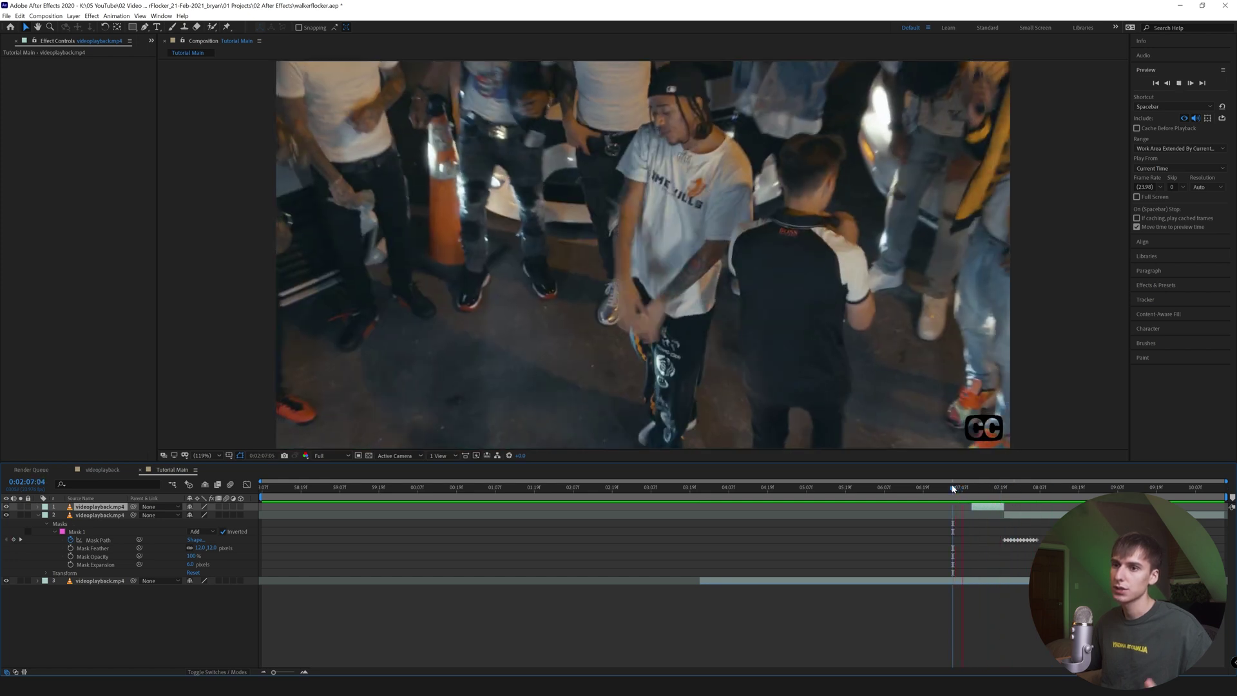
{"action": "left_click", "coordinate": [953, 487]}
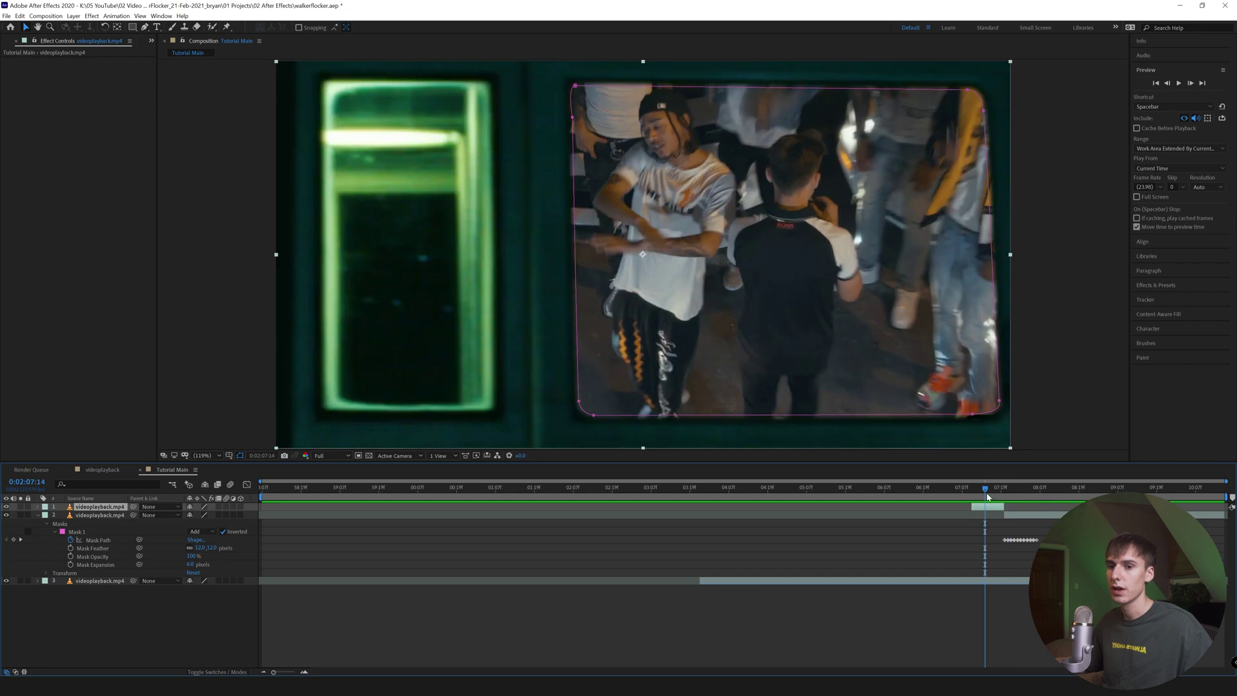
Pre-compose the frozen and moving train layers together as TrainMask
{"action": "left_click", "coordinate": [995, 511]}
{"action": "left_click", "coordinate": [995, 508], "text": "shift"}
{"action": "right_click", "coordinate": [996, 508]}
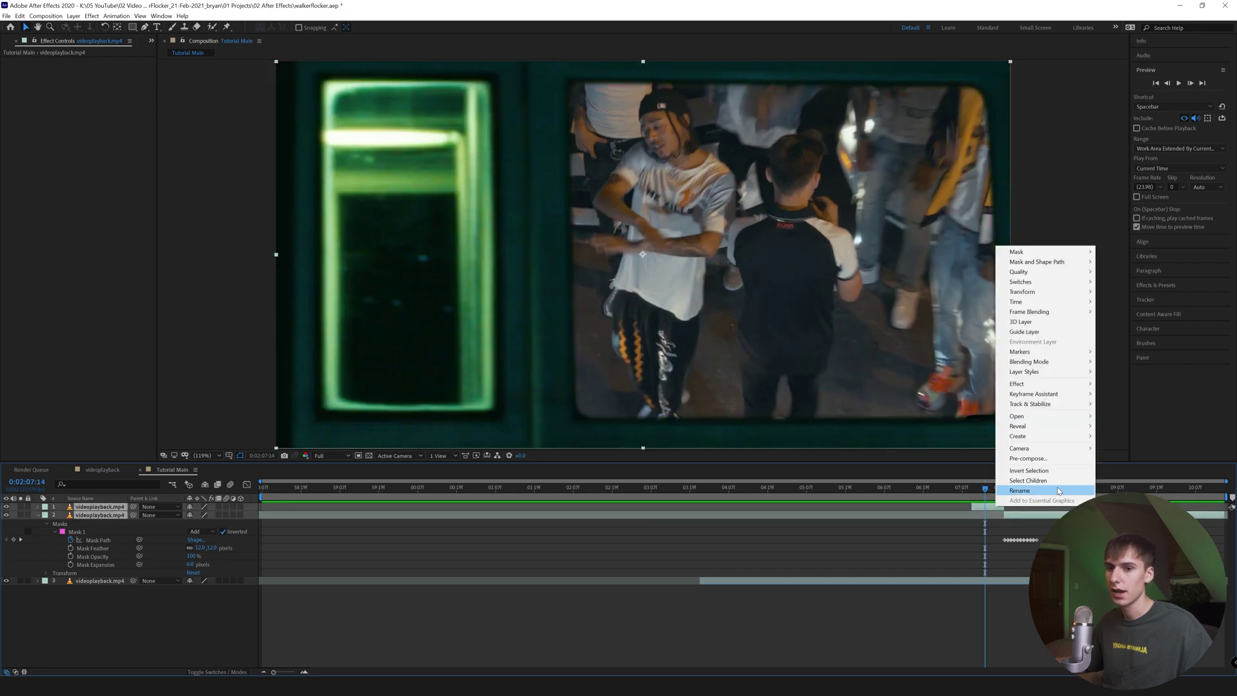
{"action": "left_click", "coordinate": [1028, 458]}
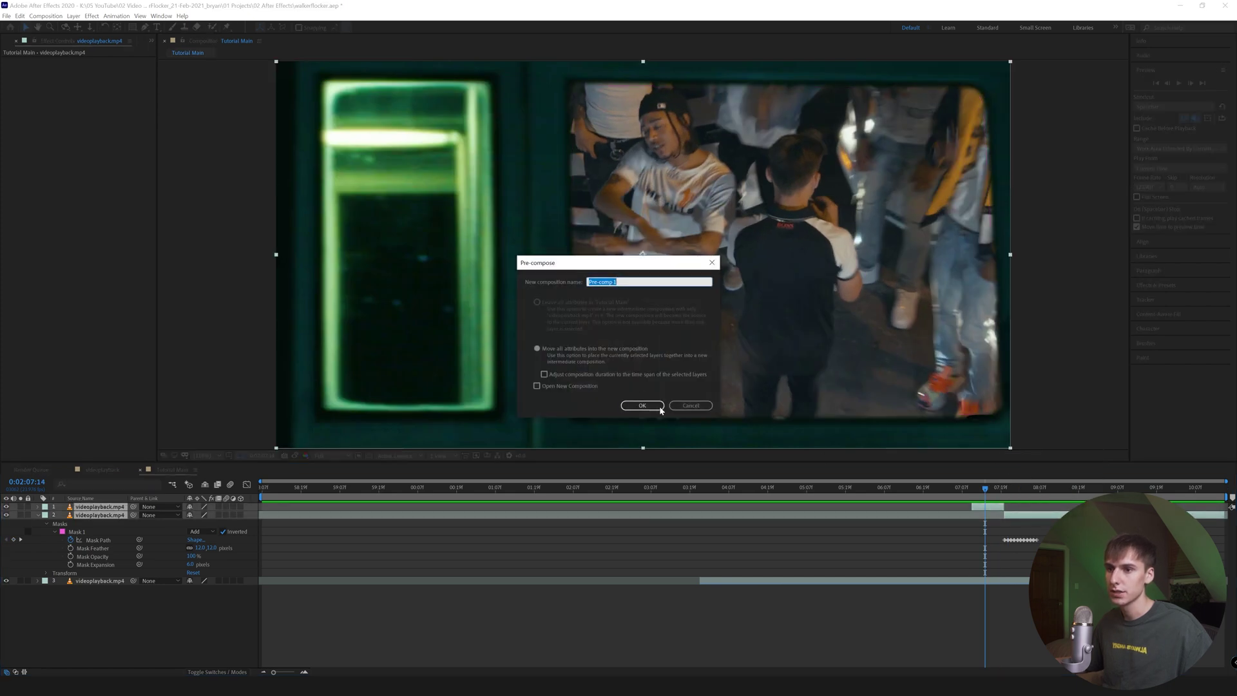
{"action": "type", "text": "Train"}
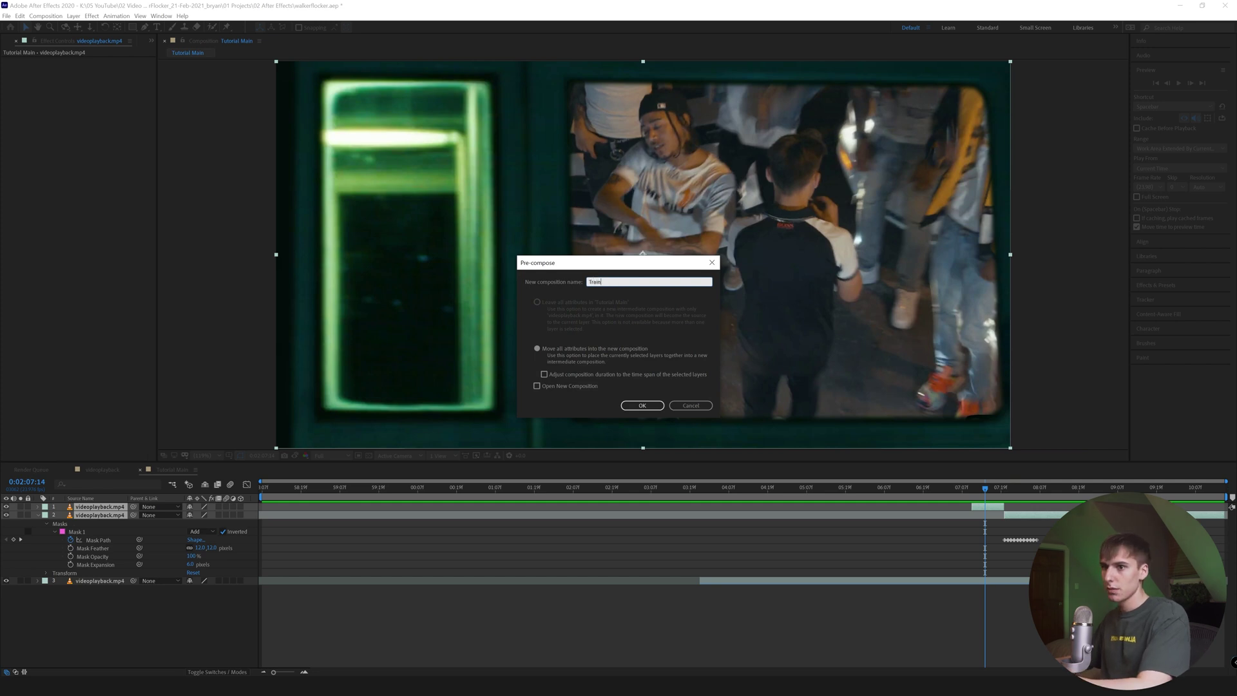
{"action": "type", "text": "Mask"}
{"action": "key", "text": "Return"}
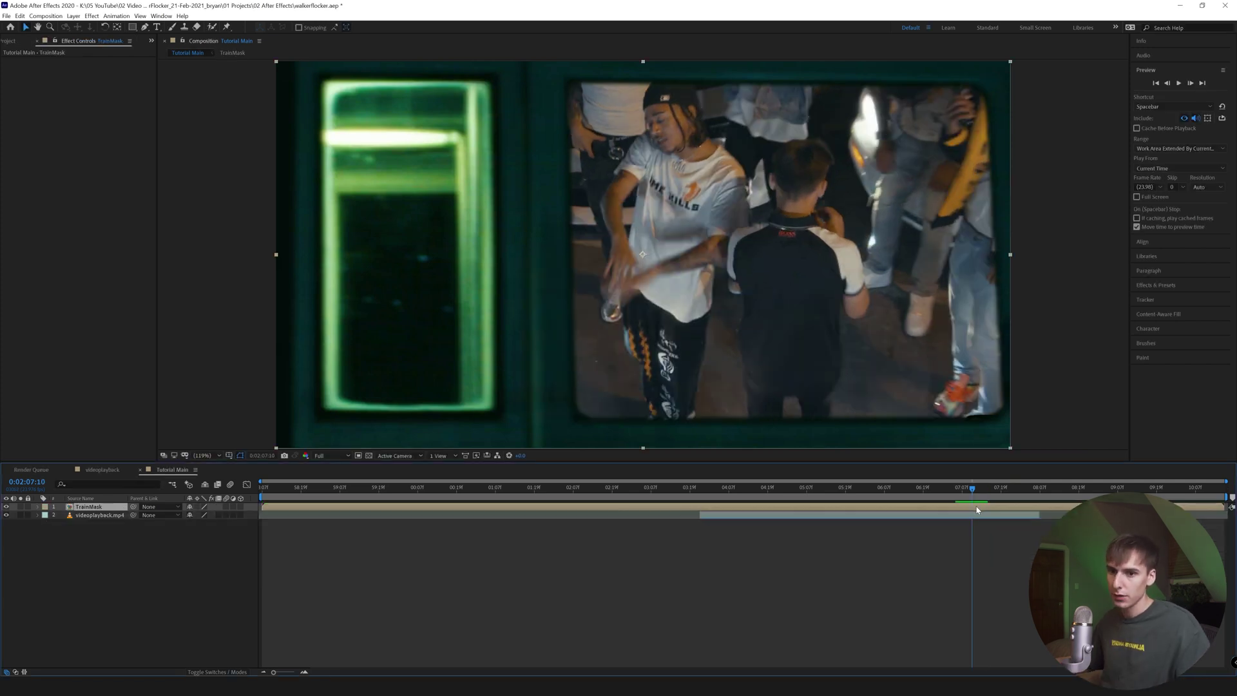
Trim the TrainMask layer to start at 0:02:07:10, keeping a single layer
{"action": "key", "text": "ctrl+shift+d"}
{"action": "key", "text": "space"}
{"action": "key", "text": "space"}
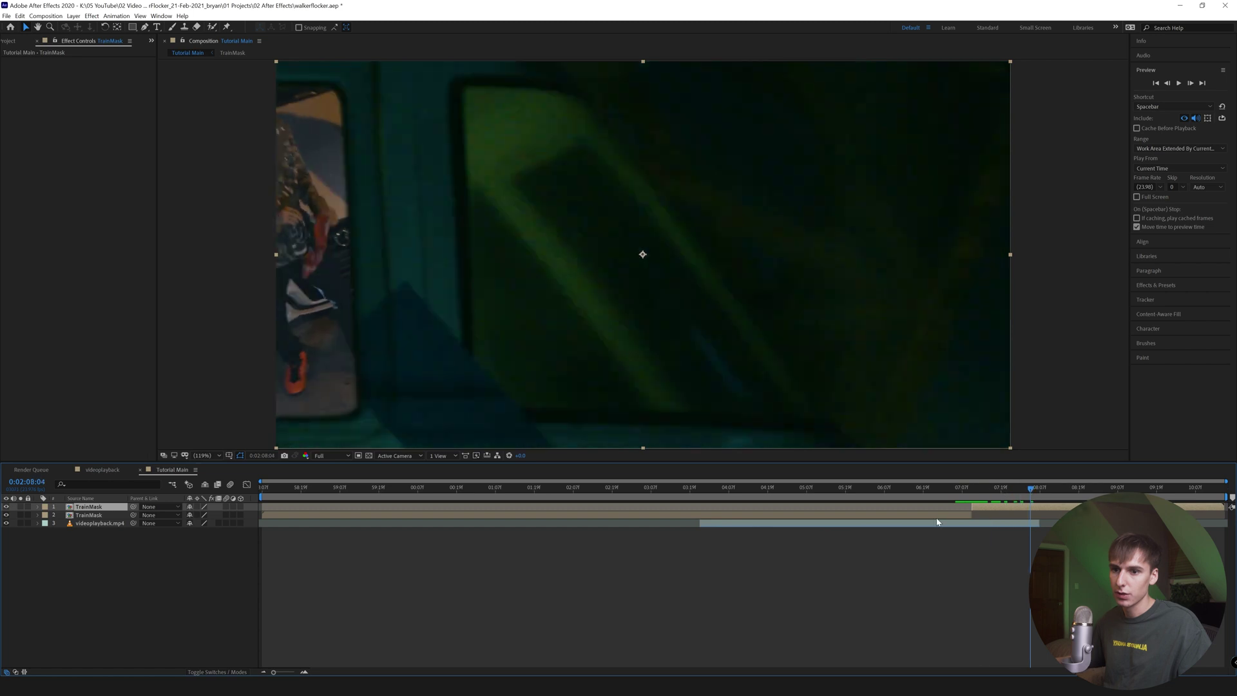
{"action": "key", "text": "ctrl+z"}
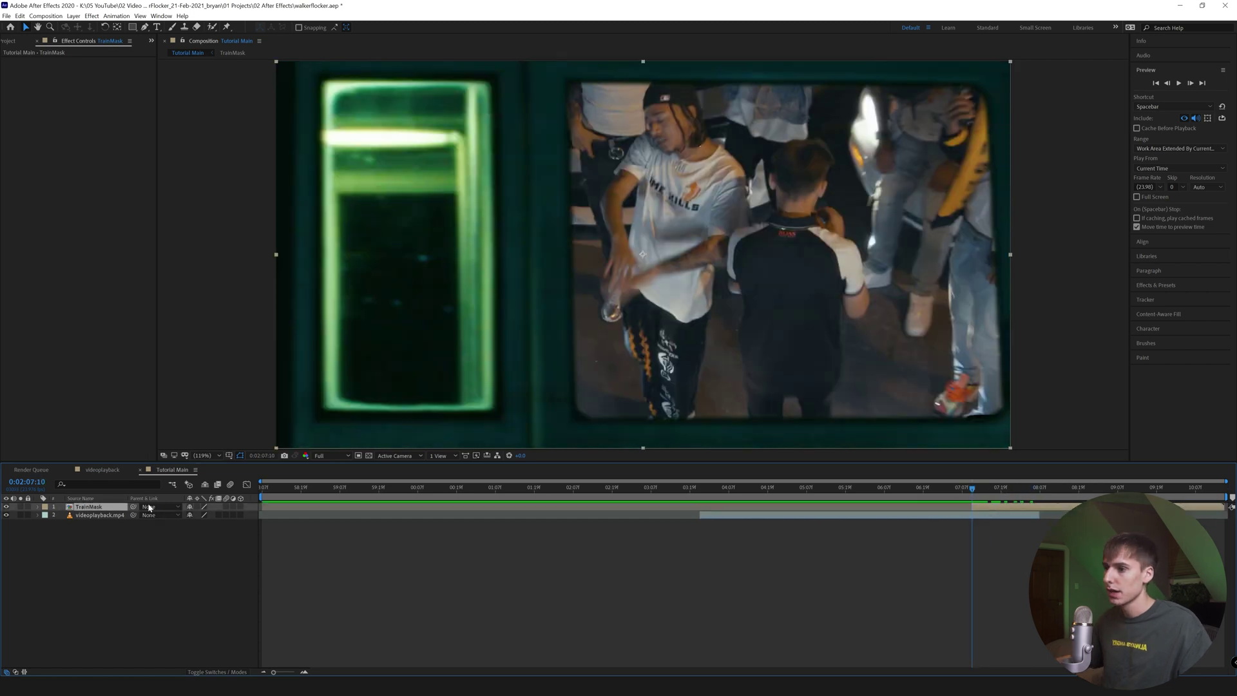
Enable motion blur for the TrainMask layer and keyframe all its transform properties at 0:02:07:10
{"action": "left_click", "coordinate": [227, 507]}
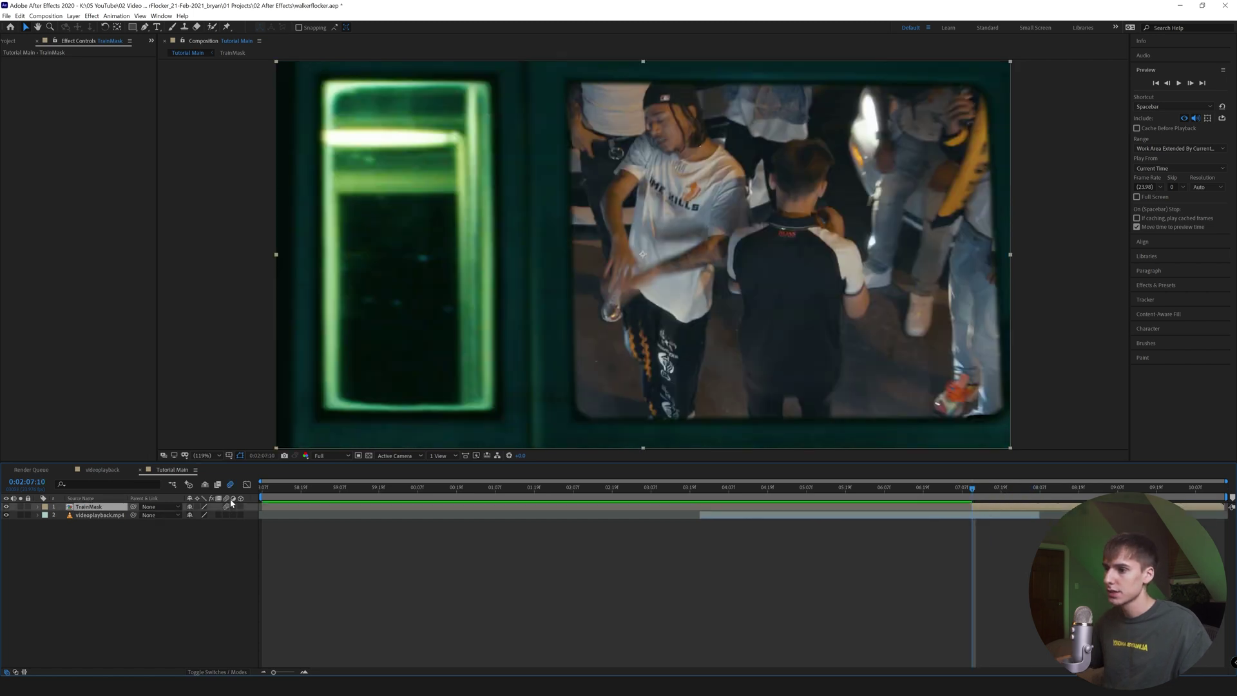
{"action": "left_click", "coordinate": [38, 507]}
{"action": "left_click", "coordinate": [46, 516]}
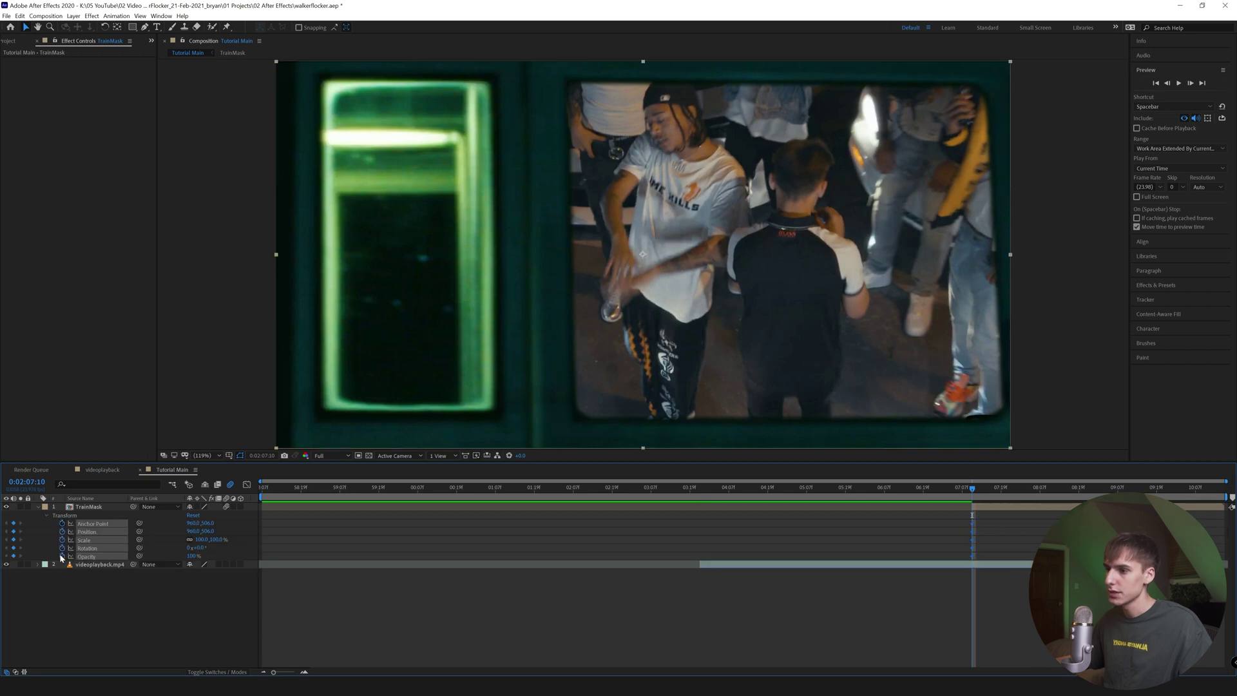
Set TrainMask's Scale to 103% at 0:02:08:00
{"action": "left_click", "coordinate": [1191, 85], "text": "shift"}
{"action": "left_click", "coordinate": [1191, 85]}
{"action": "left_click", "coordinate": [1191, 84]}
{"action": "left_click", "coordinate": [1191, 84]}
{"action": "left_click", "coordinate": [1191, 85]}
{"action": "left_click", "coordinate": [218, 539]}
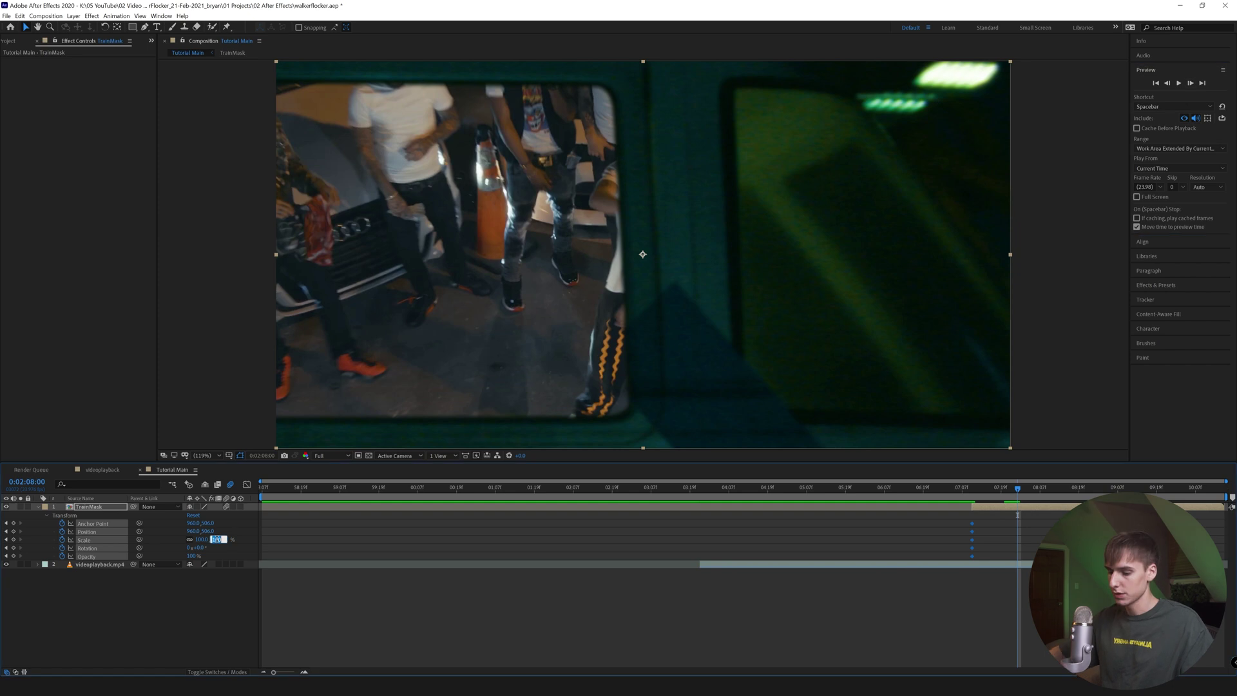
{"action": "left_click", "coordinate": [260, 573]}
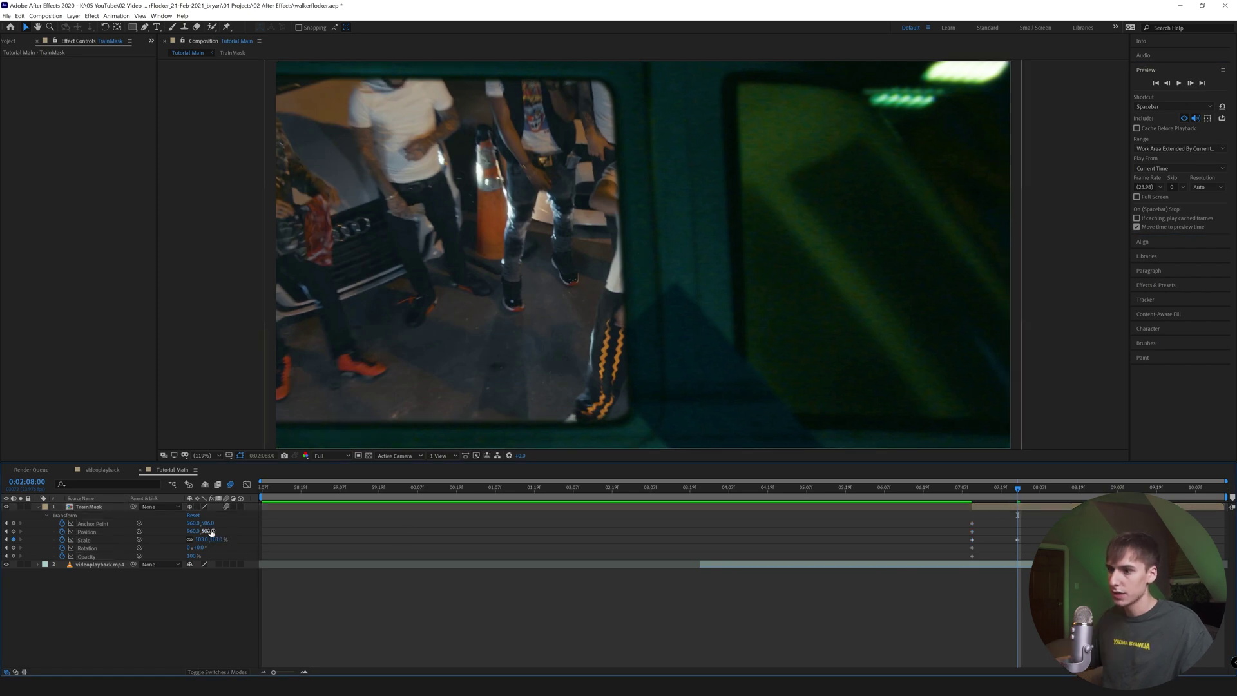
Offset TrainMask's horizontal Anchor Point at 0:02:08:00 to shift the train slightly left, and apply Easy Ease to all transform keyframes
{"action": "mouse_move", "coordinate": [207, 524]}
{"action": "left_mouse_down"}
{"action": "mouse_move", "coordinate": [178, 525]}
{"action": "mouse_move", "coordinate": [207, 524]}
{"action": "left_mouse_up"}
{"action": "key", "text": "ctrl+z"}
{"action": "left_click_drag", "start_coordinate": [1025, 581], "coordinate": [932, 557]}
{"action": "right_click", "coordinate": [972, 557]}
{"action": "left_click", "coordinate": [998, 524]}
{"action": "key", "text": "F9"}
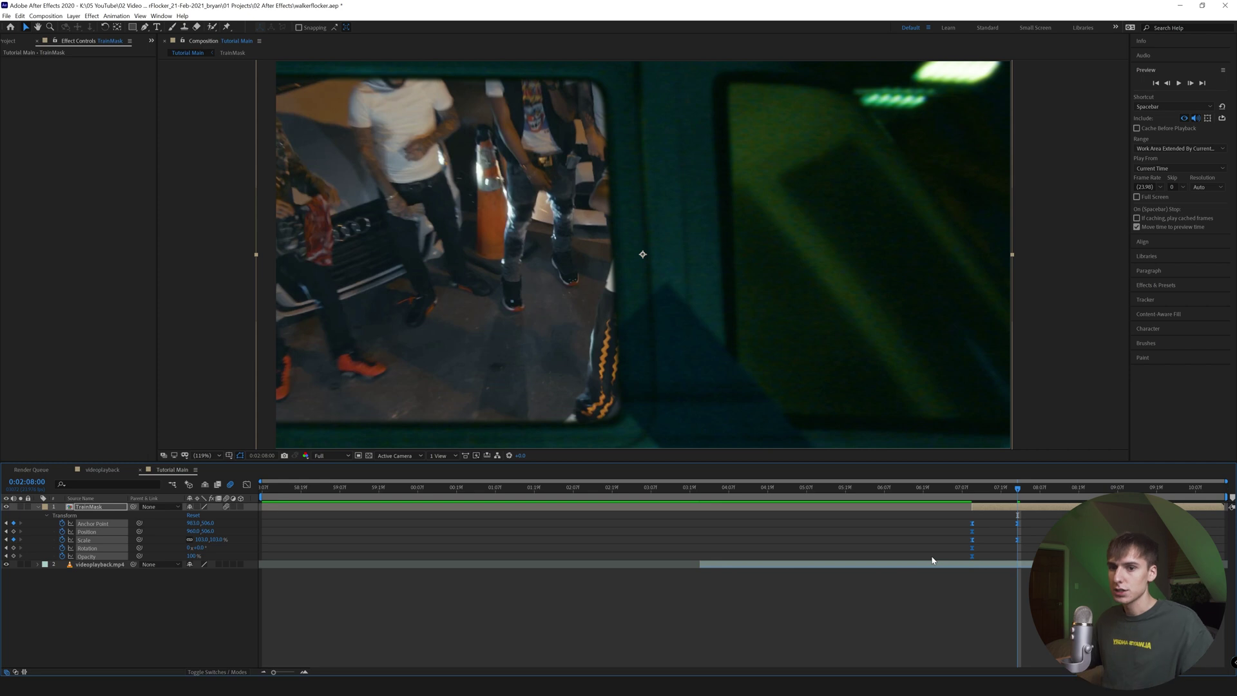
Keep TrainMask at 103% scale throughout and delete its Position, Scale, Rotation and Opacity keyframes, leaving only Anchor Point animated
{"action": "left_click", "coordinate": [976, 484]}
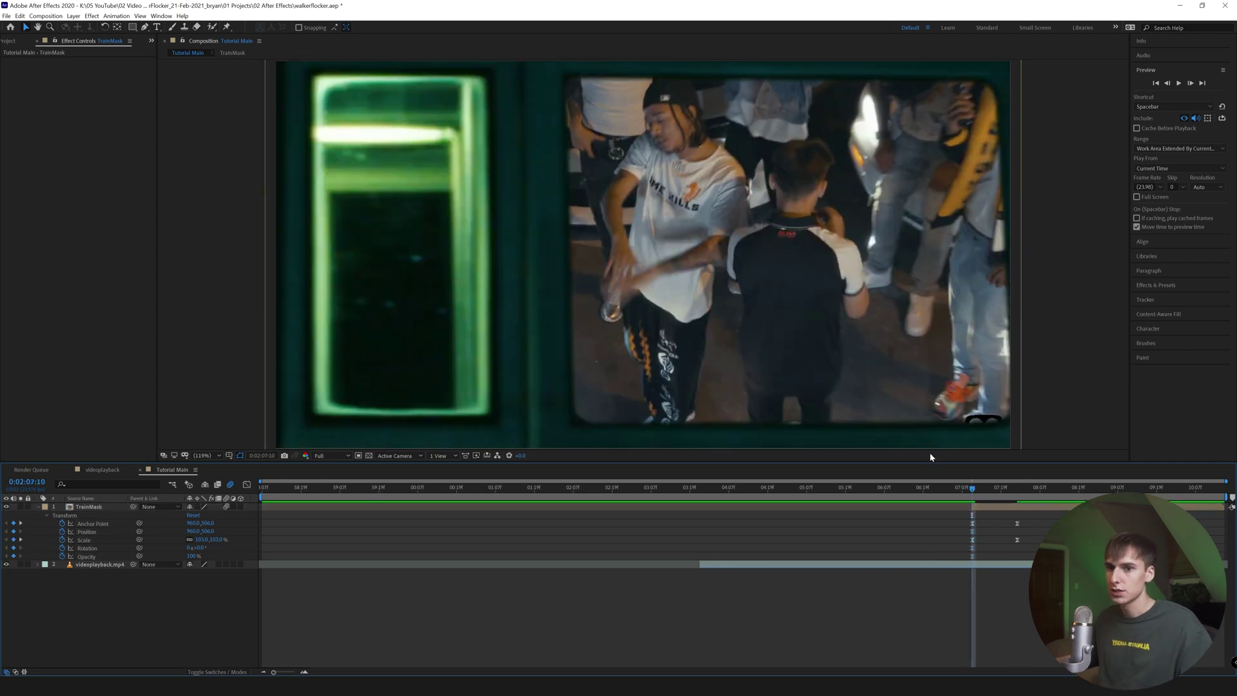
{"action": "left_click_drag", "start_coordinate": [975, 489], "coordinate": [991, 496]}
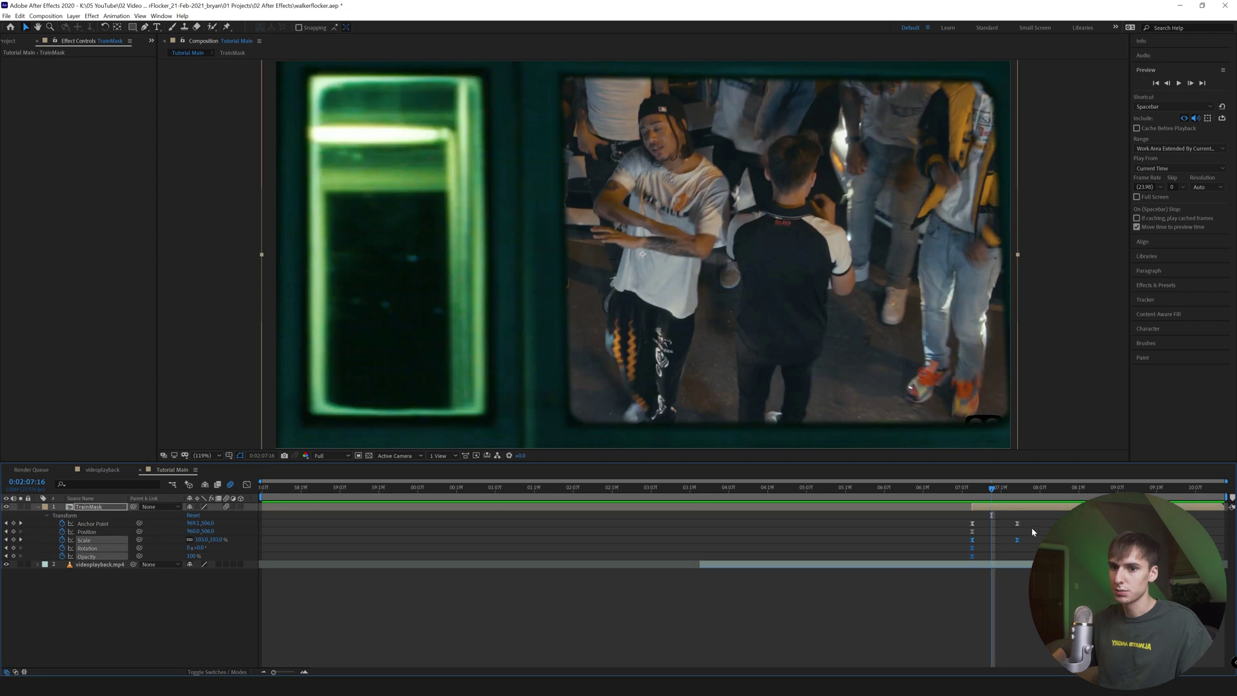
{"action": "left_click_drag", "start_coordinate": [1032, 528], "coordinate": [966, 561]}
{"action": "key", "text": "Delete"}
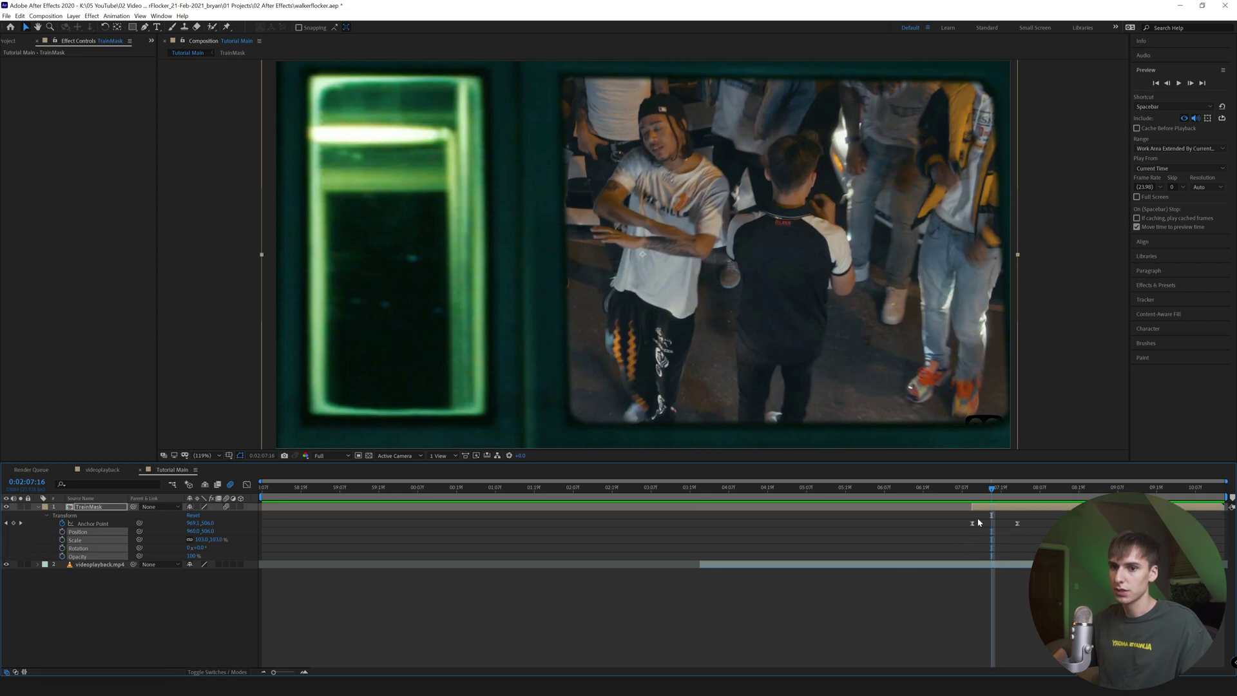
Play back the train transition from just before 0:02:07:10 to check the anchor point movement
{"action": "left_click", "coordinate": [975, 496]}
{"action": "mouse_move", "coordinate": [975, 499]}
{"action": "left_mouse_down"}
{"action": "mouse_move", "coordinate": [1020, 500]}
{"action": "mouse_move", "coordinate": [966, 499]}
{"action": "left_mouse_up"}
{"action": "key", "text": "space"}
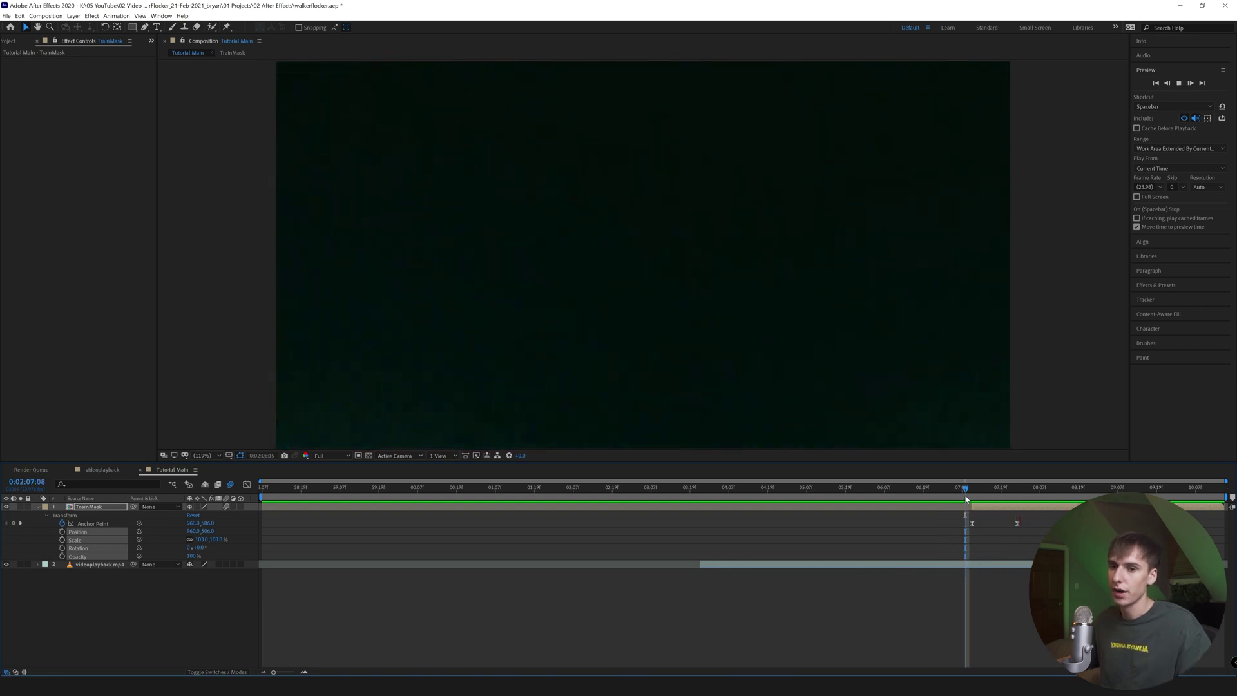
{"action": "key", "text": "space"}
Duplicate the masked train layer inside TrainMask at 0:02:07:10 and delete the mask from the lower copy
{"action": "left_click", "coordinate": [973, 497]}
{"action": "left_click_drag", "start_coordinate": [973, 500], "coordinate": [1033, 501]}
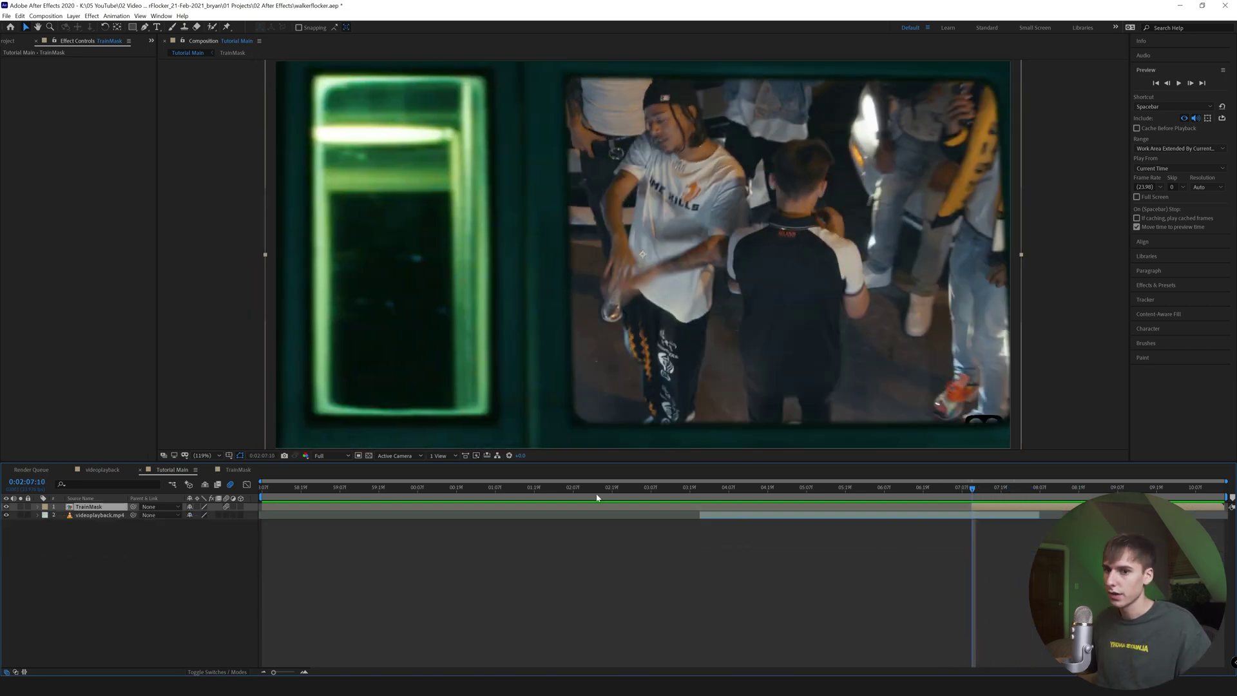
{"action": "double_click", "coordinate": [978, 510]}
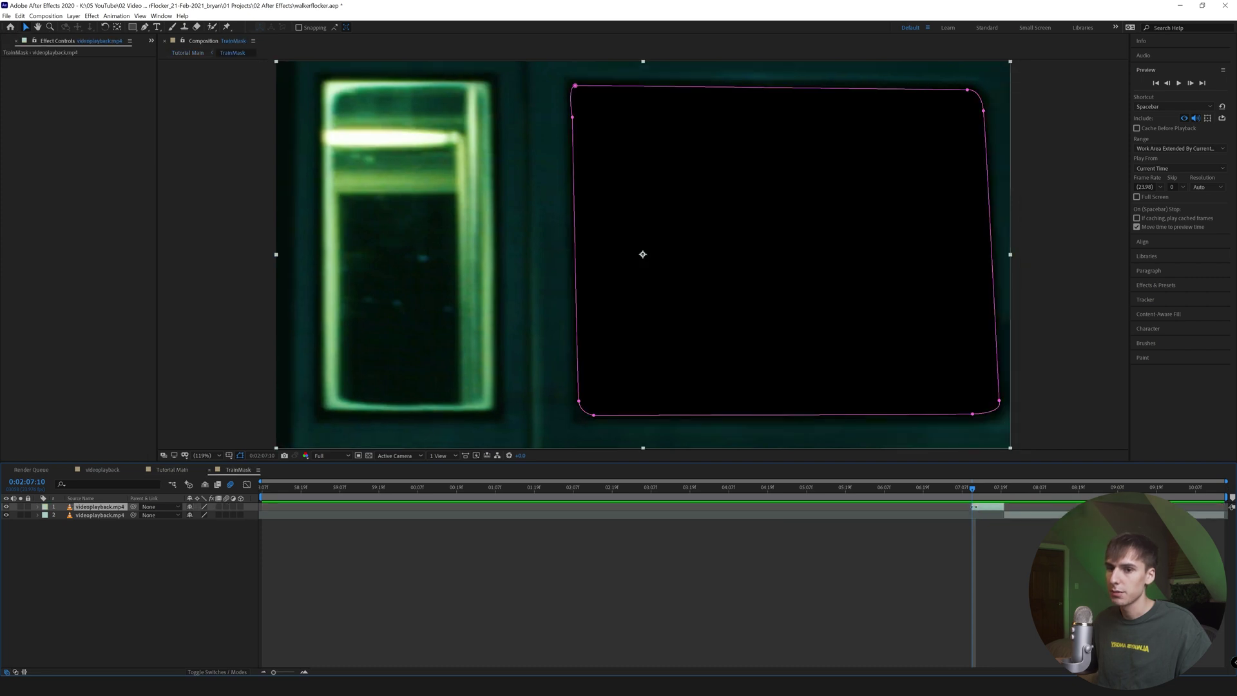
{"action": "key", "text": "ctrl+d"}
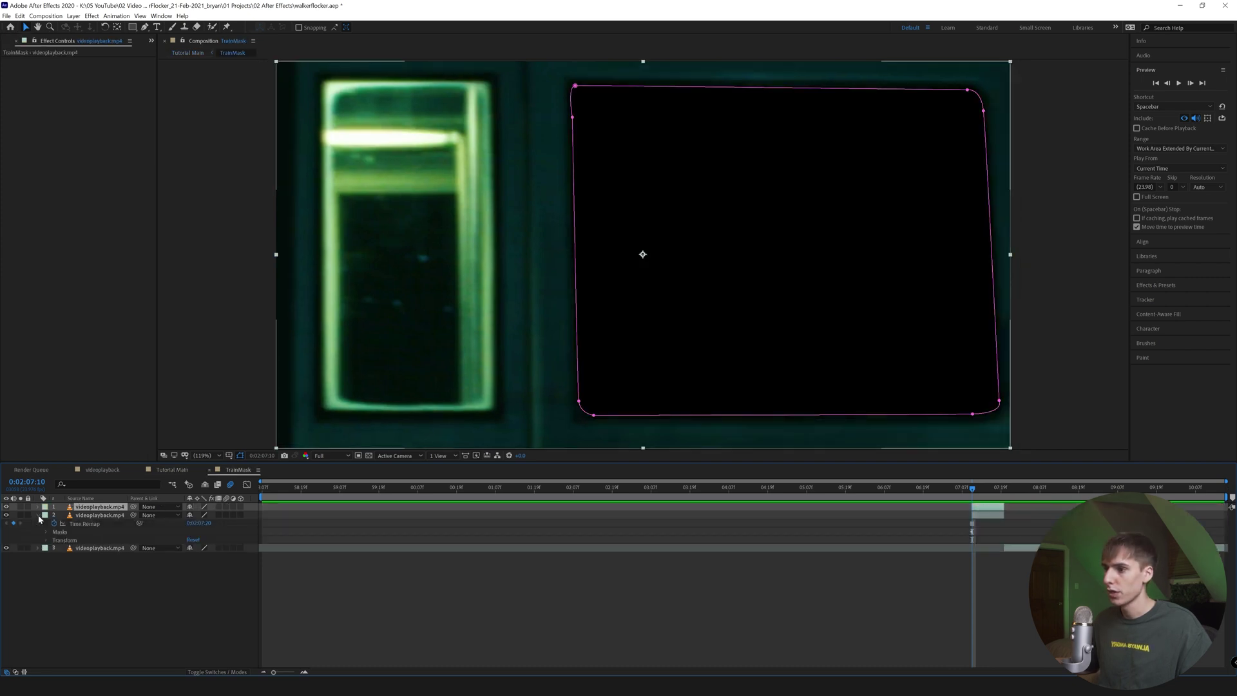
{"action": "left_click", "coordinate": [36, 515]}
{"action": "left_click", "coordinate": [62, 532]}
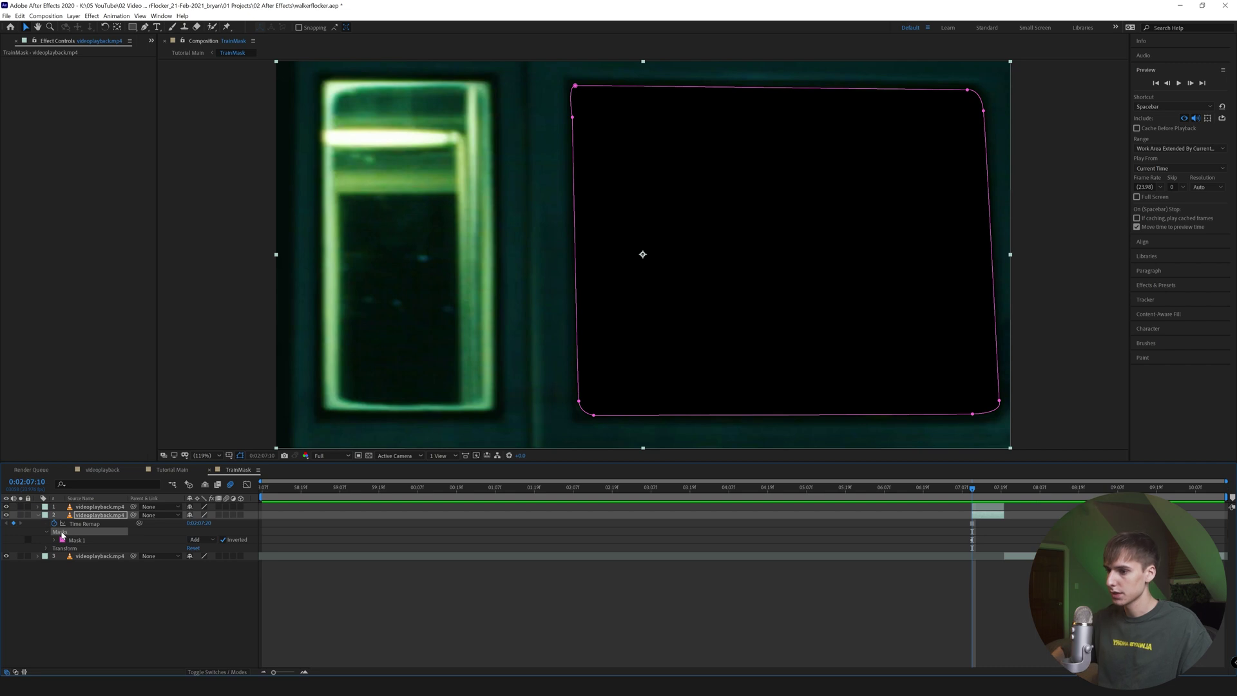
{"action": "key", "text": "Delete"}
Lower the unmasked frozen train copy's opacity to 50% and check the window reflection in Tutorial Main
{"action": "left_click", "coordinate": [46, 531]}
{"action": "left_click", "coordinate": [67, 573]}
{"action": "left_click", "coordinate": [219, 629]}
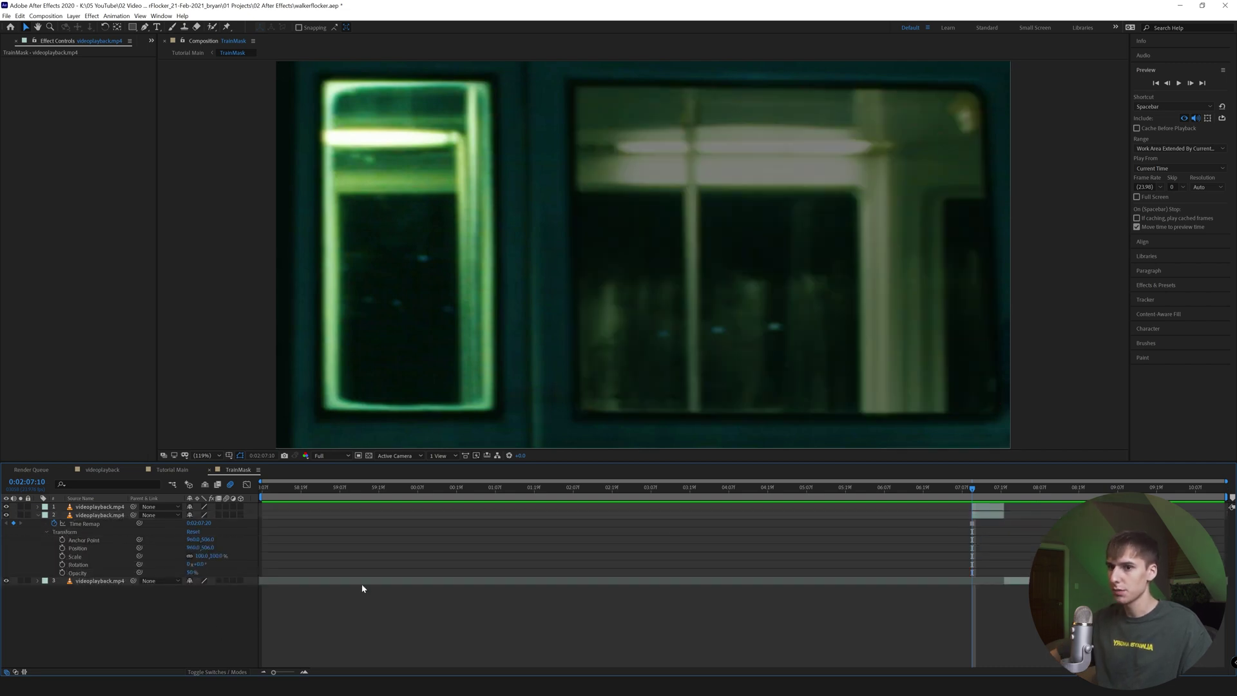
{"action": "left_click", "coordinate": [171, 470]}
{"action": "mouse_move", "coordinate": [975, 489]}
{"action": "left_mouse_down"}
{"action": "mouse_move", "coordinate": [1016, 488]}
{"action": "mouse_move", "coordinate": [988, 489]}
{"action": "left_mouse_up"}
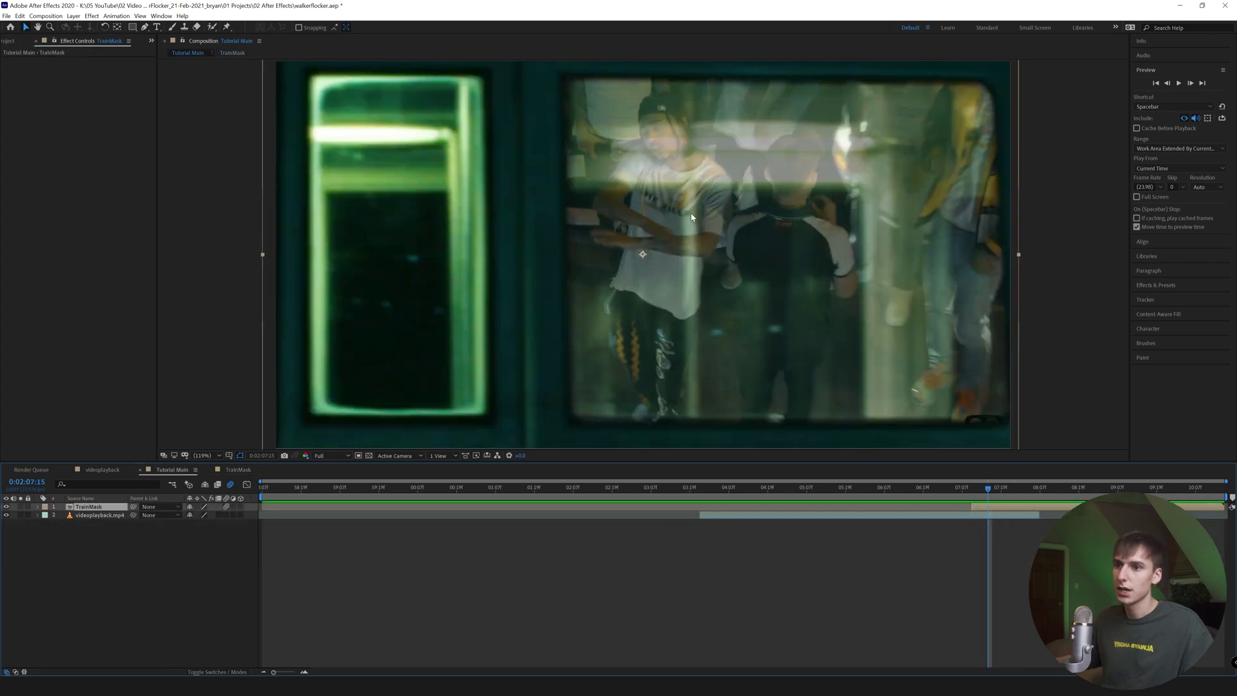
{"action": "left_click", "coordinate": [977, 494]}
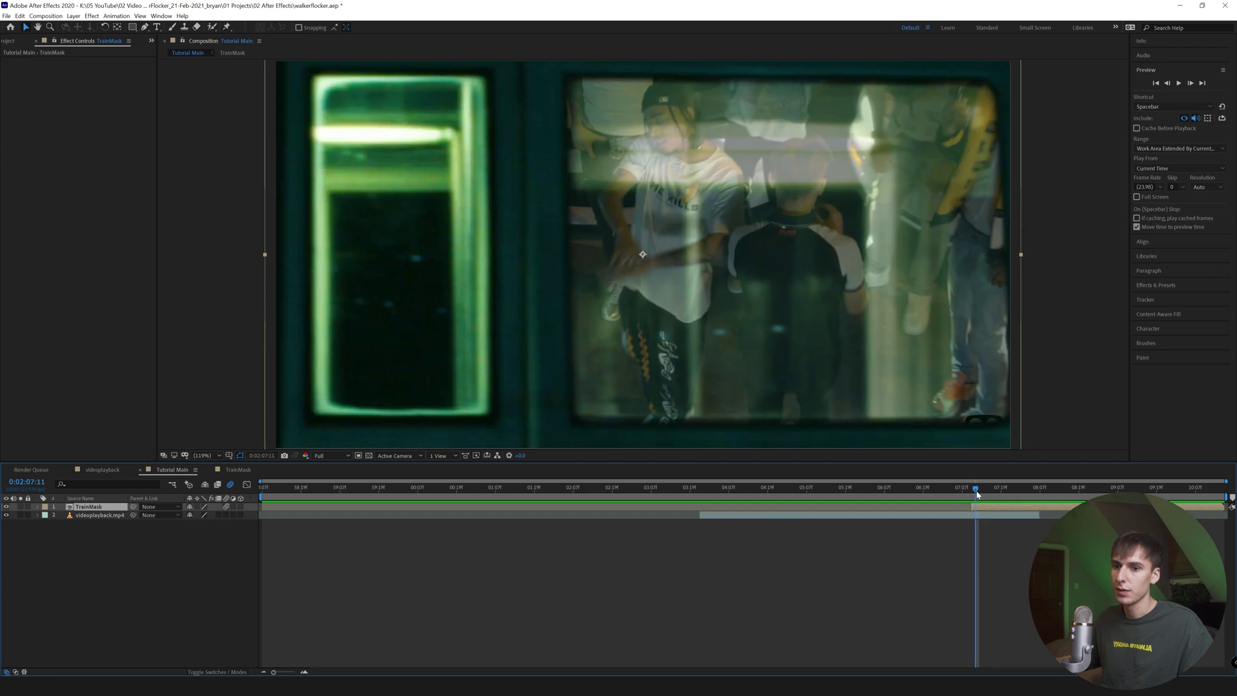
Duplicate the moving train layer inside TrainMask and delete the mask from the lower copy
{"action": "double_click", "coordinate": [987, 509]}
{"action": "left_click", "coordinate": [96, 581]}
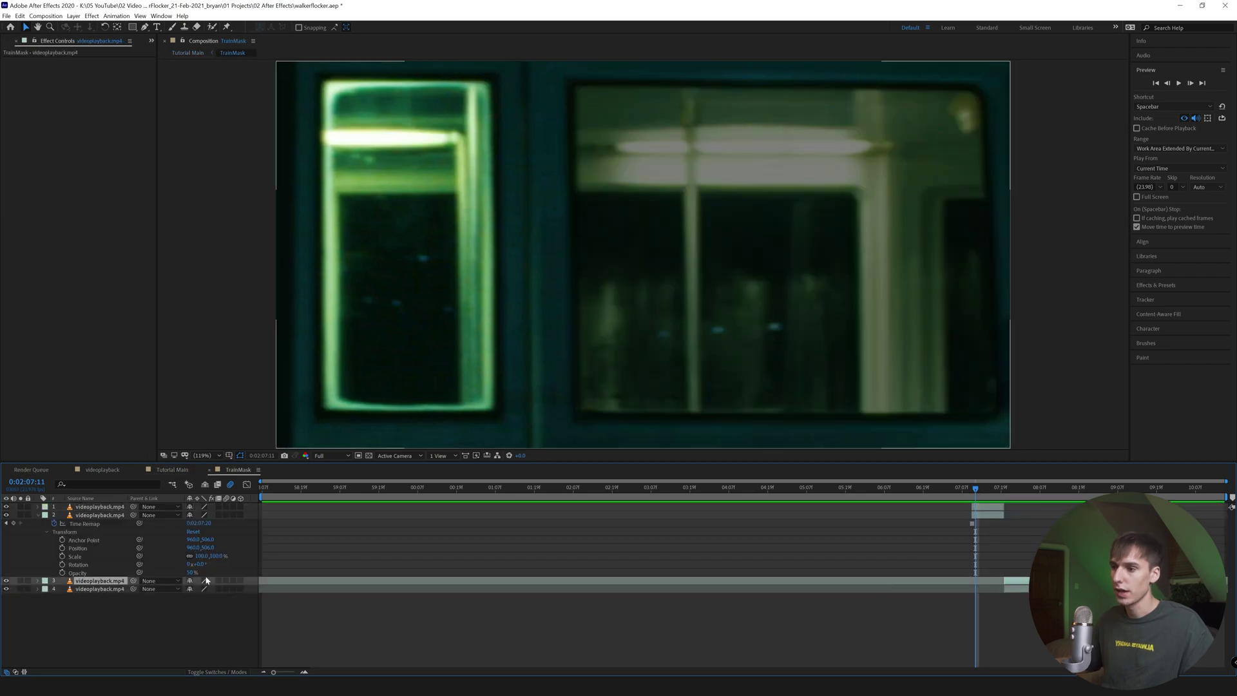
{"action": "left_click", "coordinate": [48, 598]}
{"action": "key", "text": "Delete"}
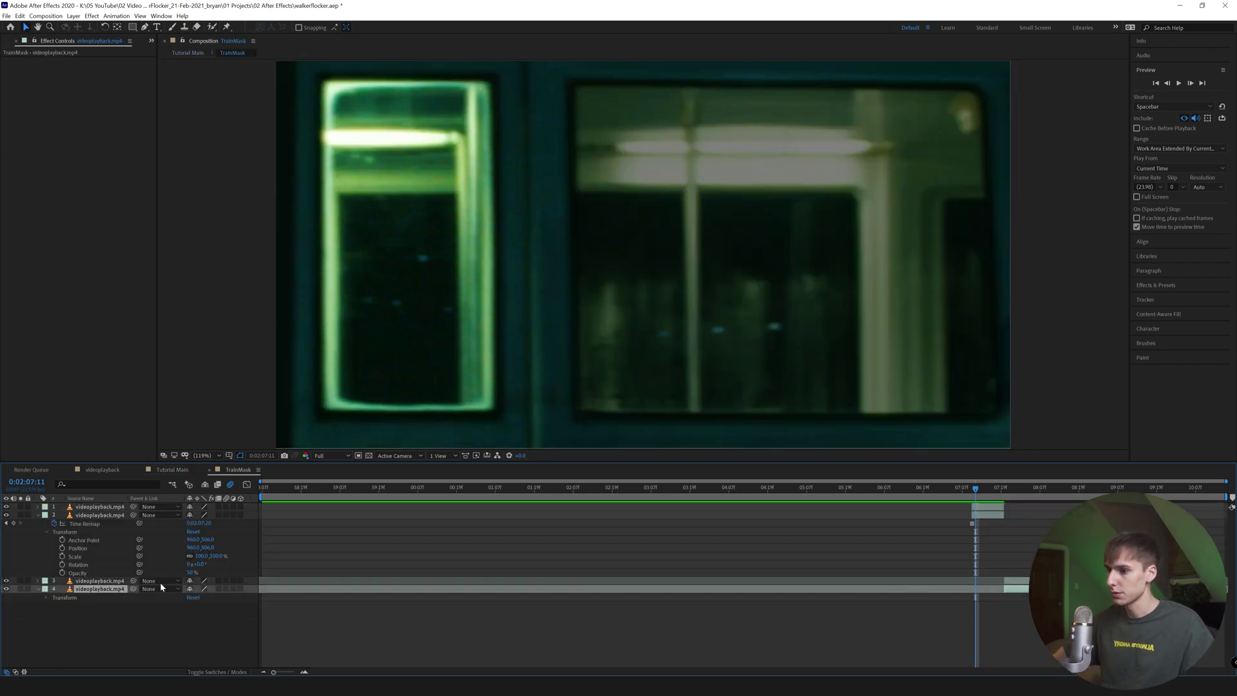
Lower the opacity of the unmasked moving train copy and return to Tutorial Main at 0:02:07:10
{"action": "left_click", "coordinate": [46, 598]}
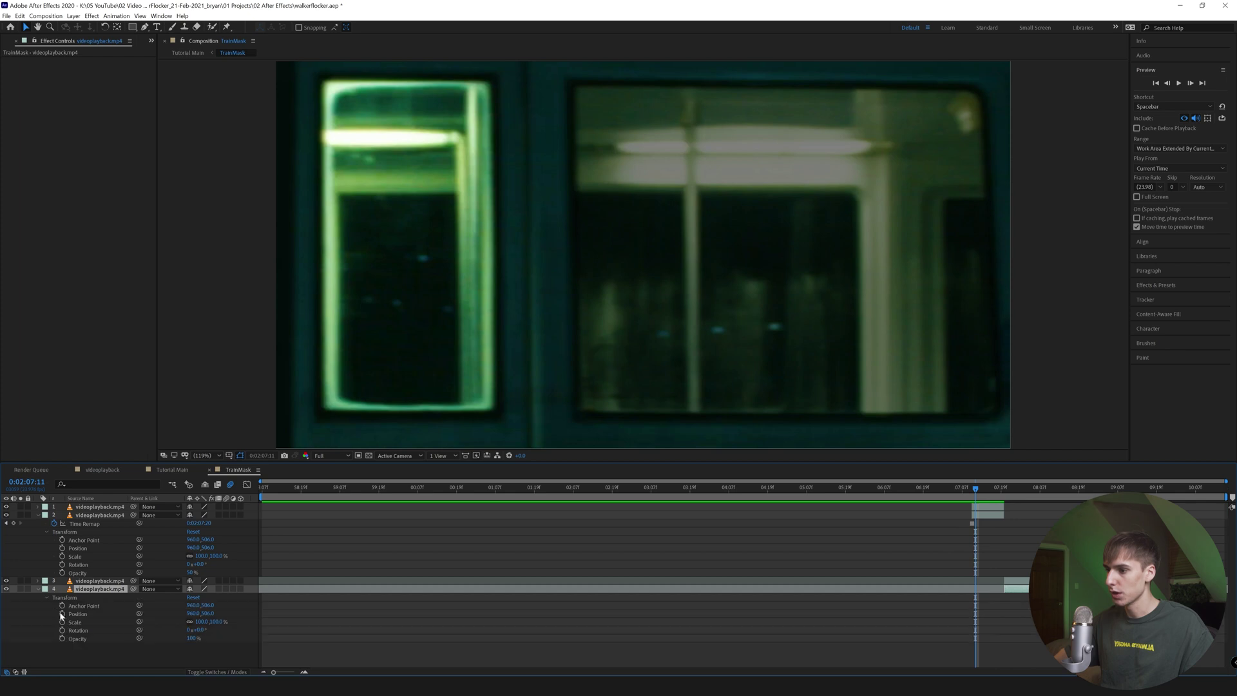
{"action": "left_click", "coordinate": [180, 648]}
{"action": "mouse_move", "coordinate": [969, 494]}
{"action": "left_mouse_down"}
{"action": "mouse_move", "coordinate": [1031, 501]}
{"action": "mouse_move", "coordinate": [973, 502]}
{"action": "left_mouse_up"}
{"action": "left_click", "coordinate": [173, 470]}
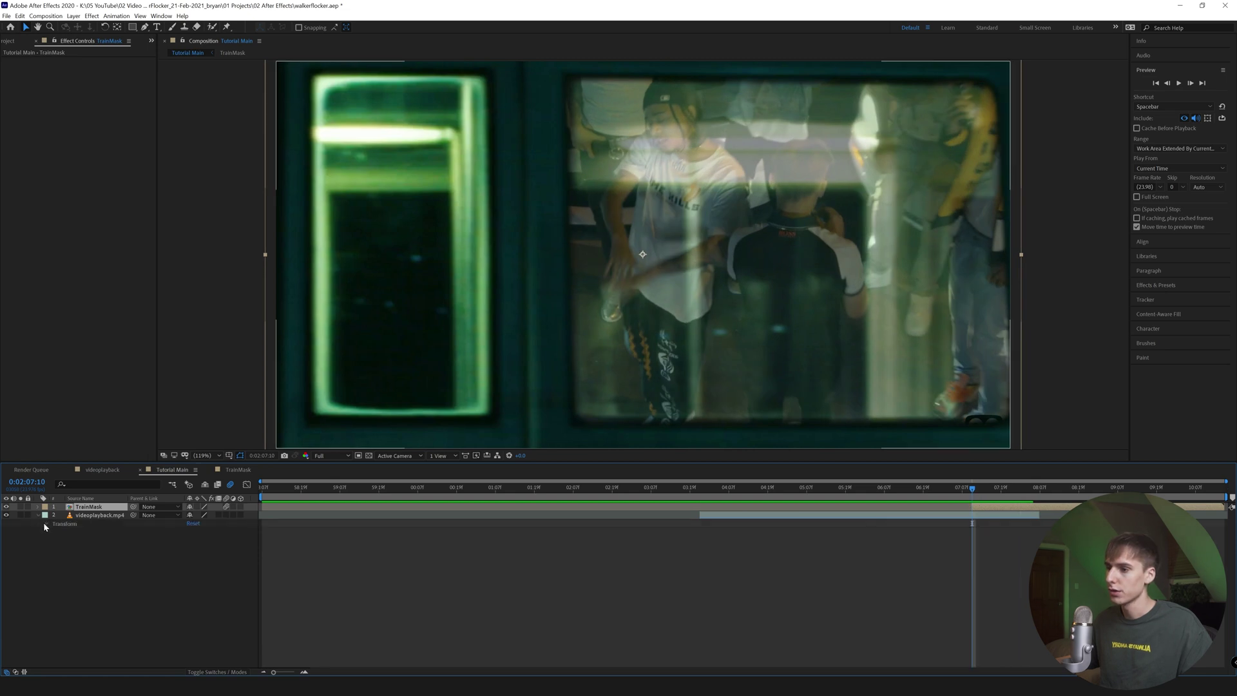
Start keyframes on all the crowd clip's transform properties at 0:02:07:10 and reposition it frame by frame to follow the train window up to 0:02:07:22
{"action": "left_click", "coordinate": [46, 524]}
{"action": "left_click_drag", "start_coordinate": [61, 531], "coordinate": [60, 567]}
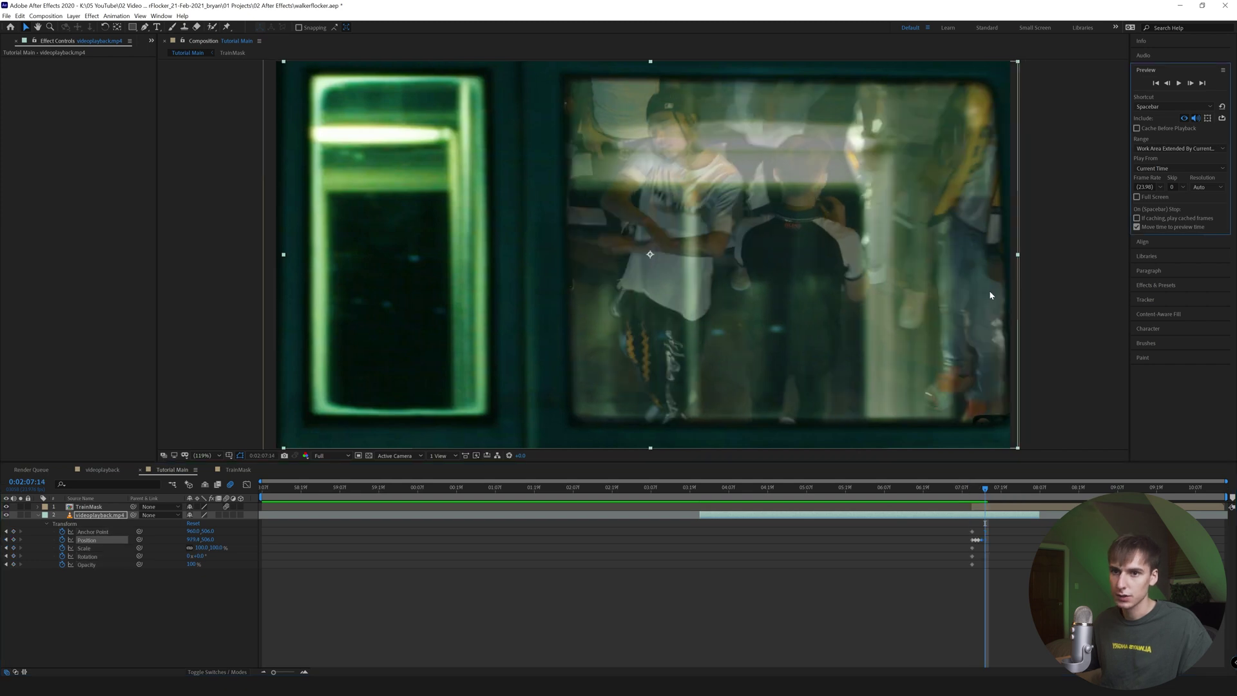
{"action": "left_click_drag", "start_coordinate": [988, 290], "coordinate": [992, 291]}
{"action": "key", "text": "Page_Down"}
{"action": "key", "text": "Right"}
{"action": "key", "text": "Right"}
{"action": "key", "text": "Right"}
{"action": "key", "text": "Right"}
{"action": "key", "text": "Right"}
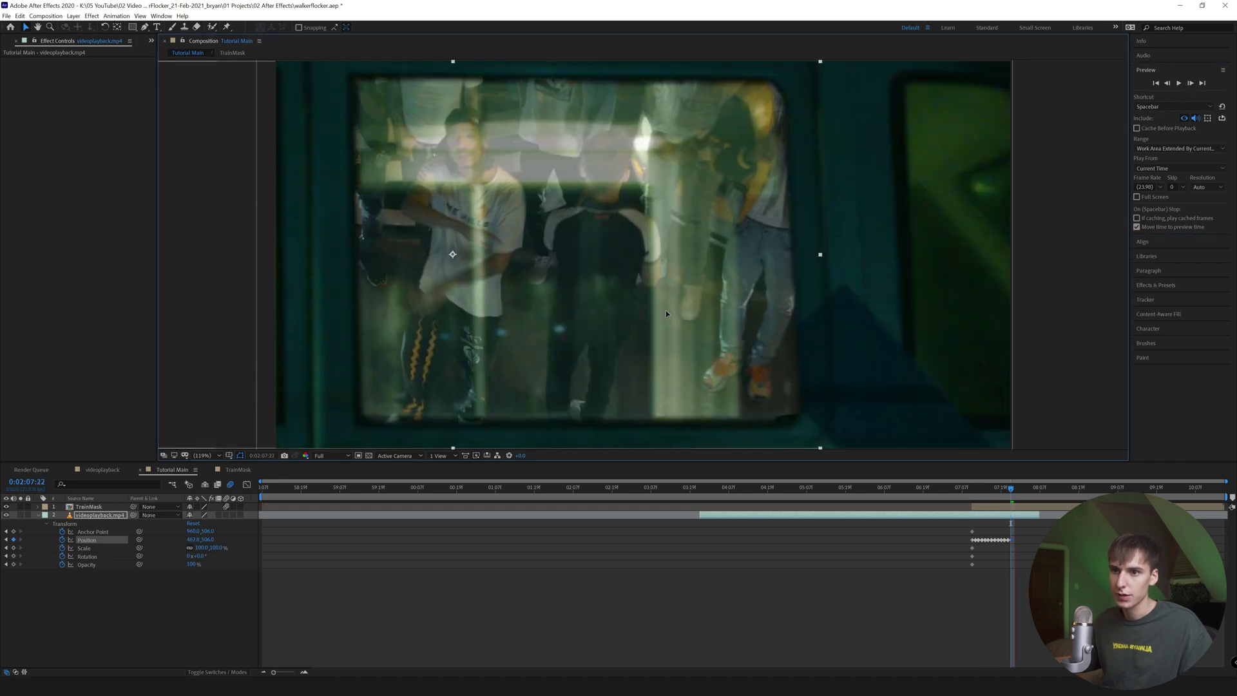
{"action": "key", "text": "Right"}
{"action": "key", "text": "Right"}
{"action": "key", "text": "Right"}
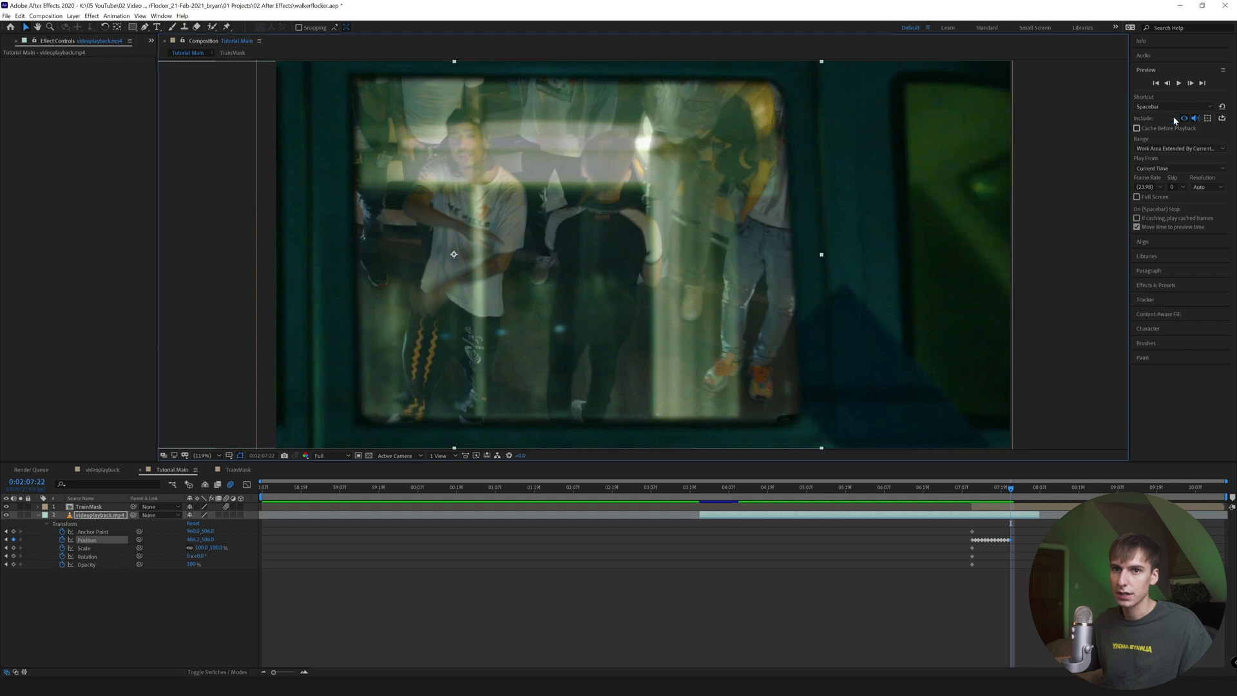
Keep shifting the crowd clip left frame by frame with the train window until it leaves the frame near 0:02:08:05
{"action": "left_click", "coordinate": [1191, 83]}
{"action": "left_click_drag", "start_coordinate": [656, 305], "coordinate": [570, 300]}
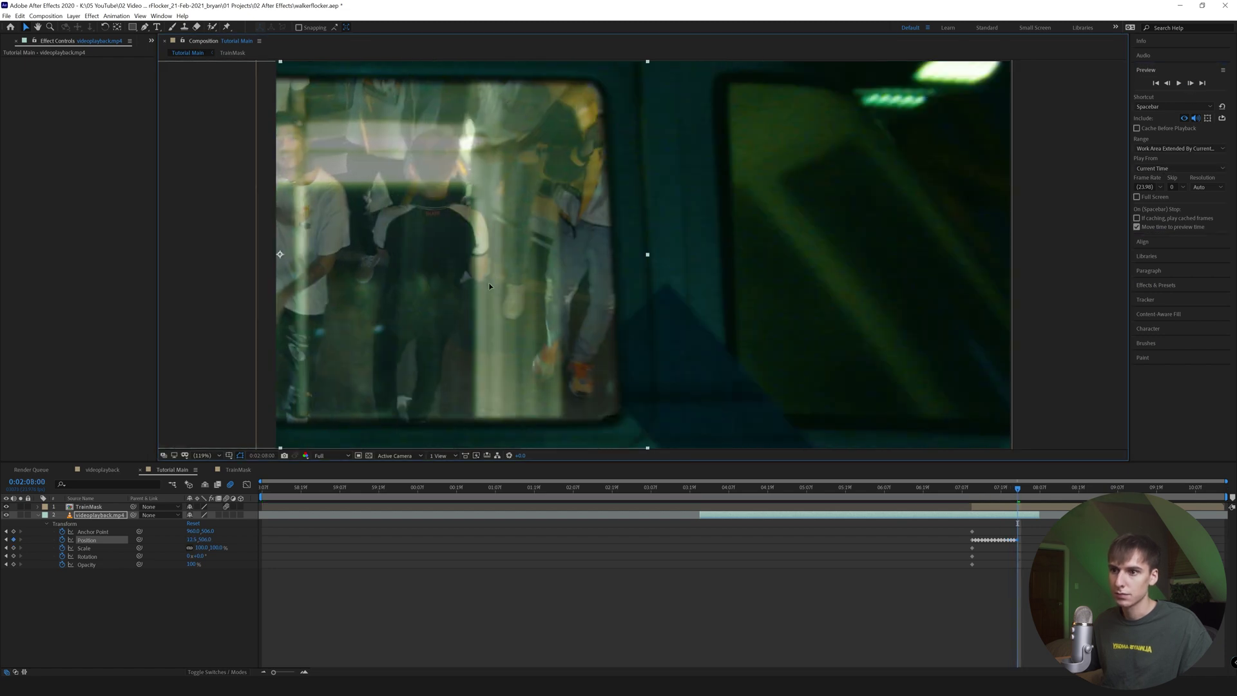
{"action": "left_click", "coordinate": [1191, 83]}
{"action": "left_click_drag", "start_coordinate": [518, 283], "coordinate": [253, 281]}
{"action": "left_click", "coordinate": [1191, 83]}
{"action": "left_click", "coordinate": [1191, 83]}
{"action": "left_click", "coordinate": [1191, 84]}
{"action": "left_click", "coordinate": [1191, 83]}
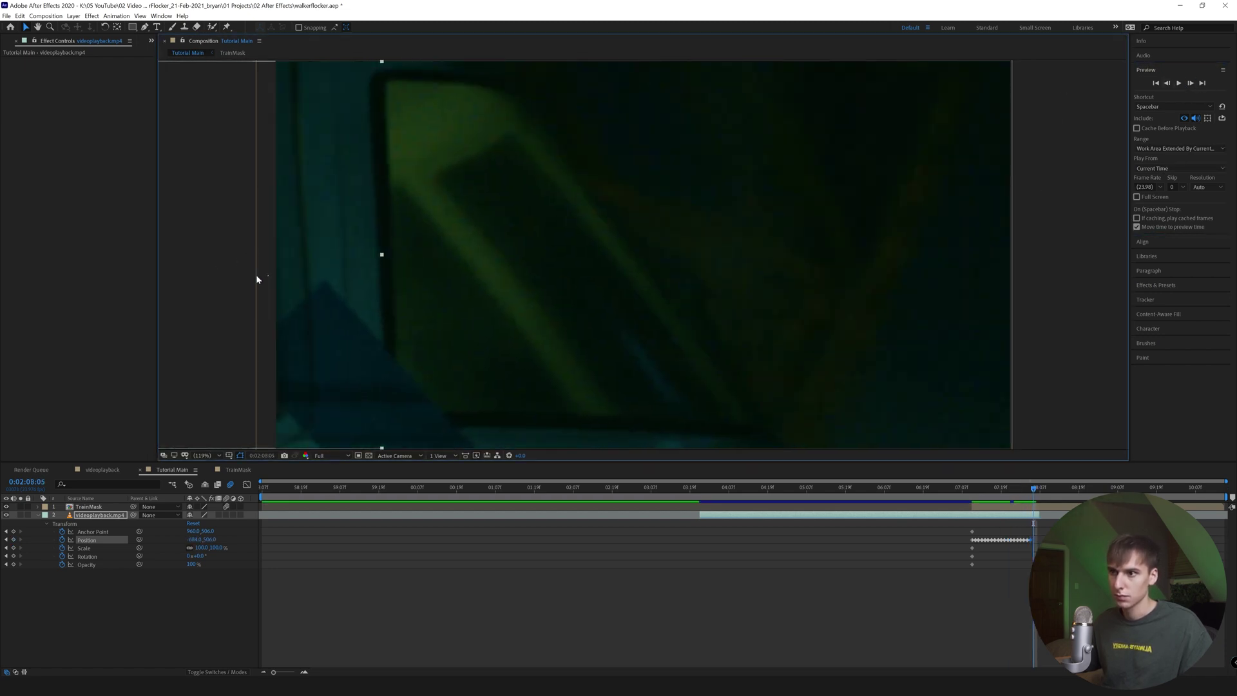
Delete the crowd clip's Position keyframes between 0:02:07:10 and 0:02:07:20 and realign the clip with the window at 0:02:07:20
{"action": "key", "text": "Page_Up"}
{"action": "key", "text": "Page_Up"}
{"action": "key", "text": "Page_Up"}
{"action": "key", "text": "Page_Up"}
{"action": "key", "text": "Page_Up"}
{"action": "key", "text": "Page_Up"}
{"action": "key", "text": "Page_Up"}
{"action": "key", "text": "Page_Up"}
{"action": "key", "text": "Page_Up"}
{"action": "left_click", "coordinate": [306, 671]}
{"action": "mouse_move", "coordinate": [1013, 533]}
{"action": "left_mouse_down"}
{"action": "mouse_move", "coordinate": [890, 547]}
{"action": "mouse_move", "coordinate": [1008, 549]}
{"action": "left_mouse_up"}
{"action": "key", "text": "Delete"}
{"action": "left_click_drag", "start_coordinate": [993, 325], "coordinate": [979, 325]}
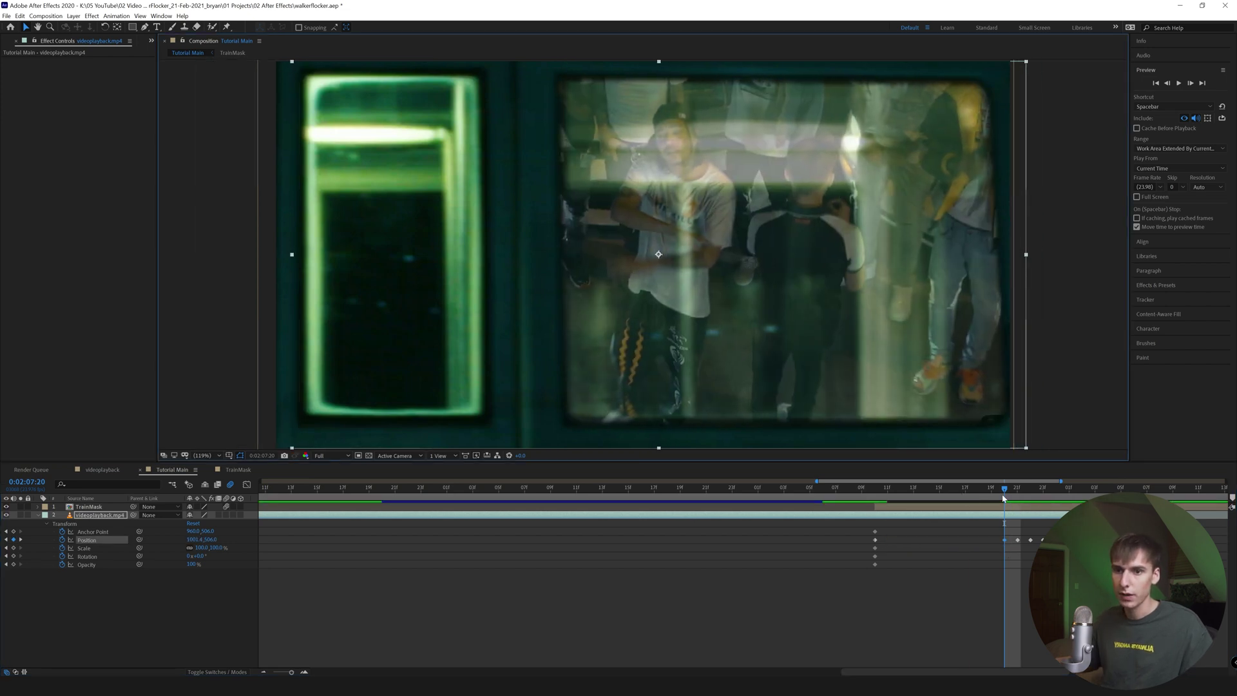
Turn on motion blur for the crowd clip and preview the window transition
{"action": "left_click", "coordinate": [226, 515]}
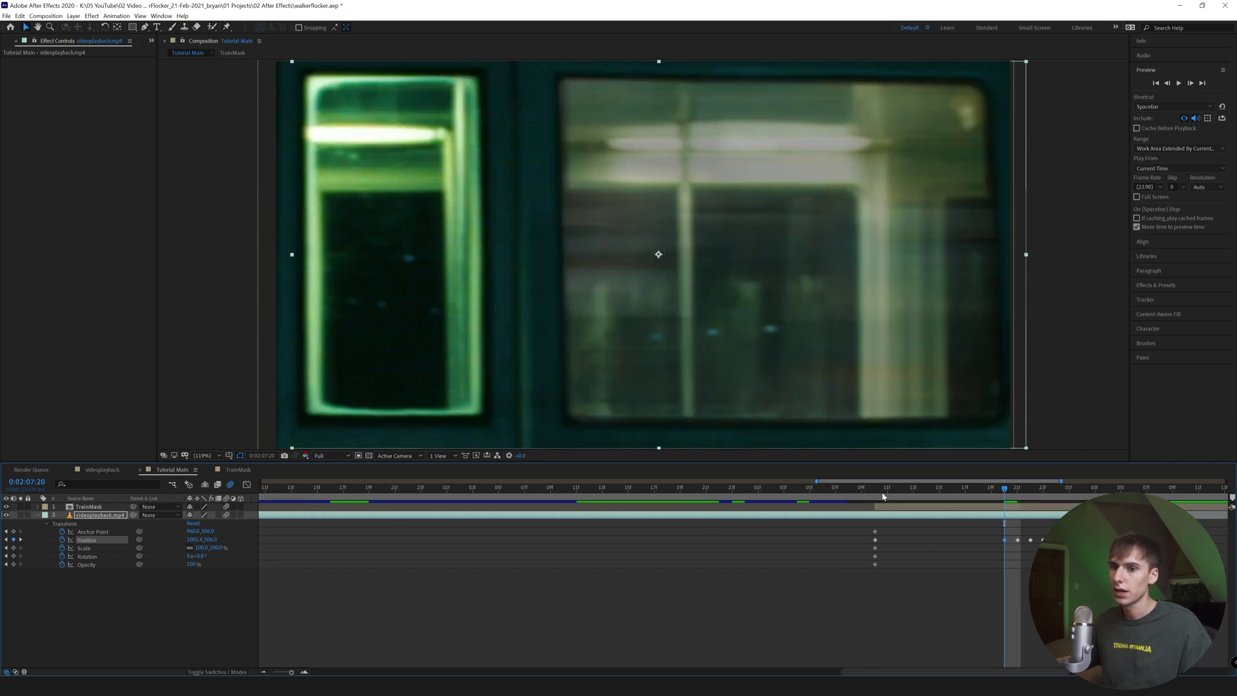
{"action": "left_click", "coordinate": [837, 493]}
{"action": "key", "text": "space"}
{"action": "left_click_drag", "start_coordinate": [850, 491], "coordinate": [1009, 503]}
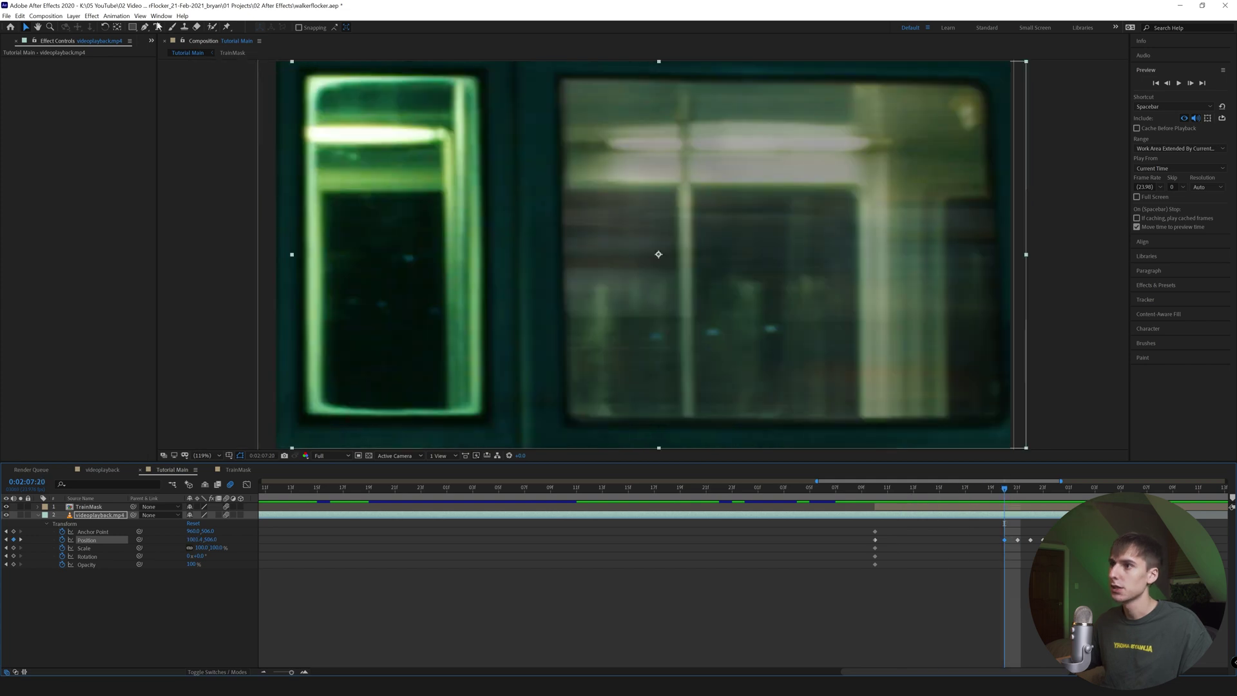
Reduce Tutorial Main's motion blur shutter angle in the composition settings and play back the transition
{"action": "left_click", "coordinate": [52, 18]}
{"action": "left_click", "coordinate": [58, 38]}
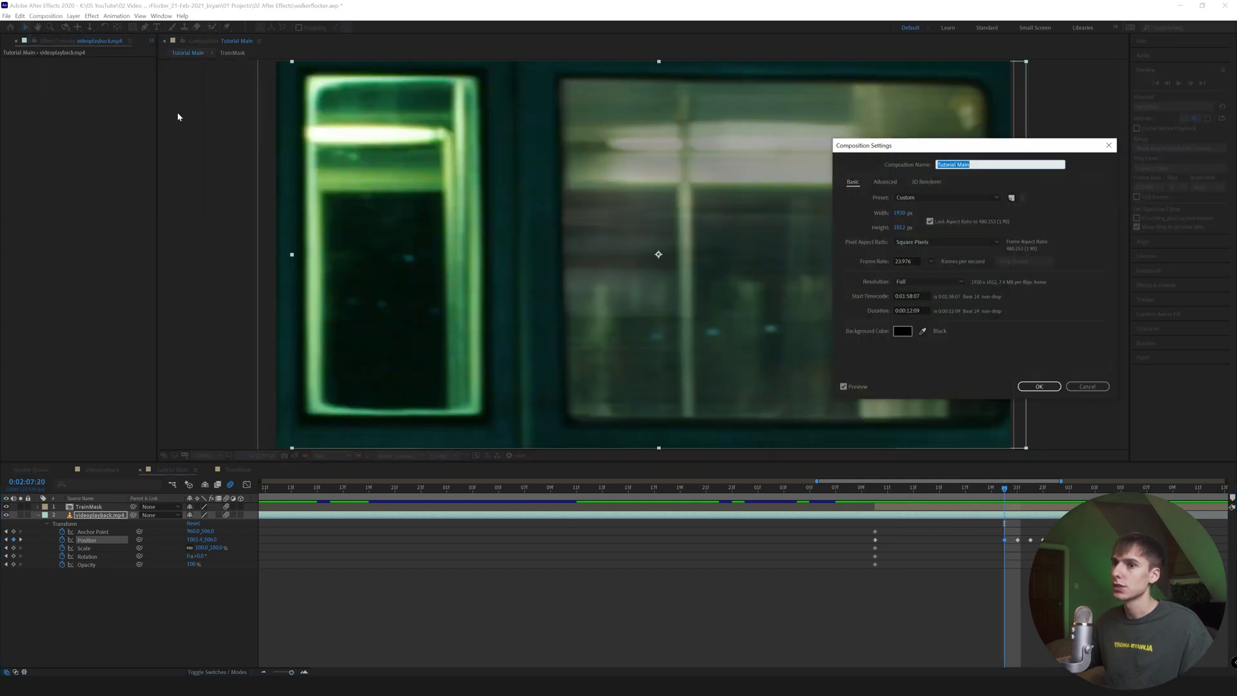
{"action": "left_click", "coordinate": [896, 183]}
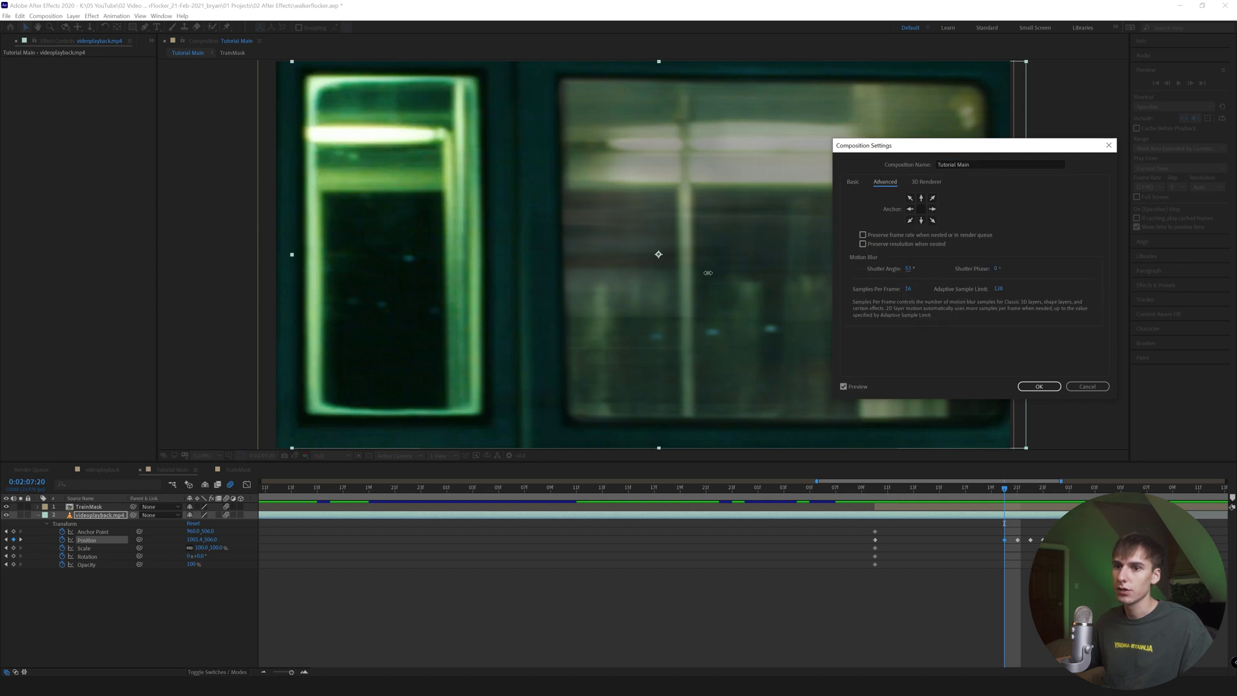
{"action": "left_click_drag", "start_coordinate": [708, 273], "coordinate": [929, 271]}
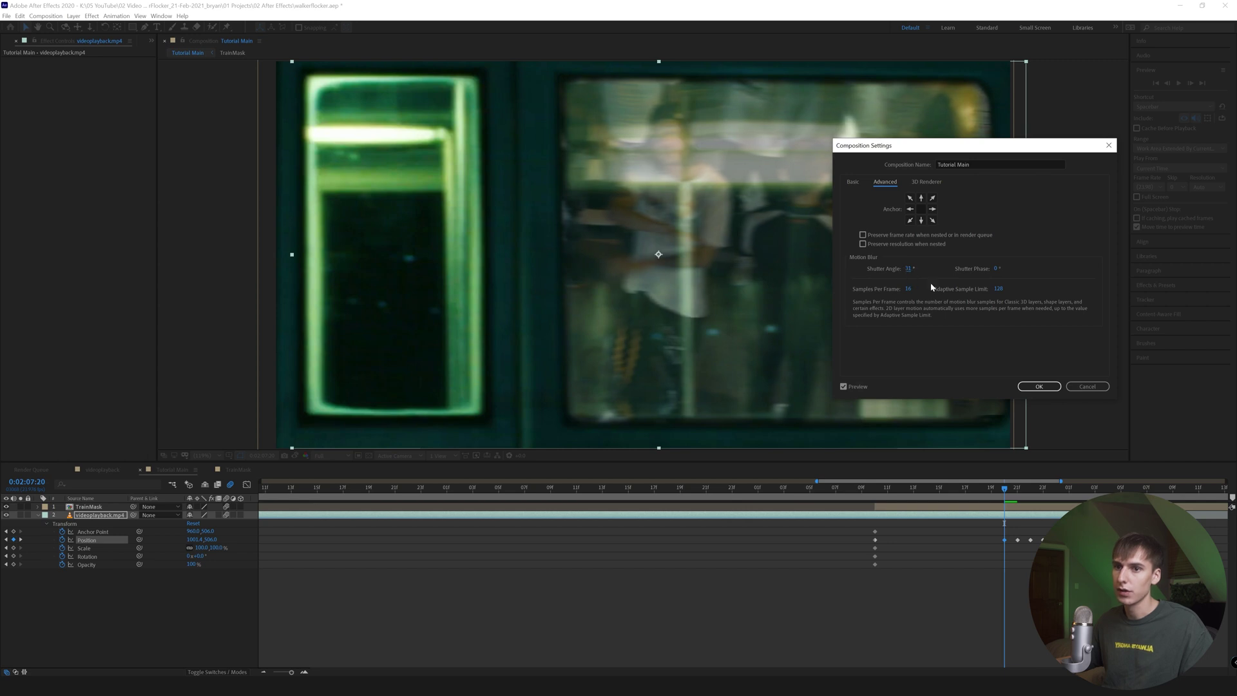
{"action": "left_click", "coordinate": [1039, 387]}
{"action": "left_click_drag", "start_coordinate": [958, 491], "coordinate": [990, 501]}
{"action": "key", "text": "space"}
{"action": "left_click_drag", "start_coordinate": [882, 496], "coordinate": [943, 496]}
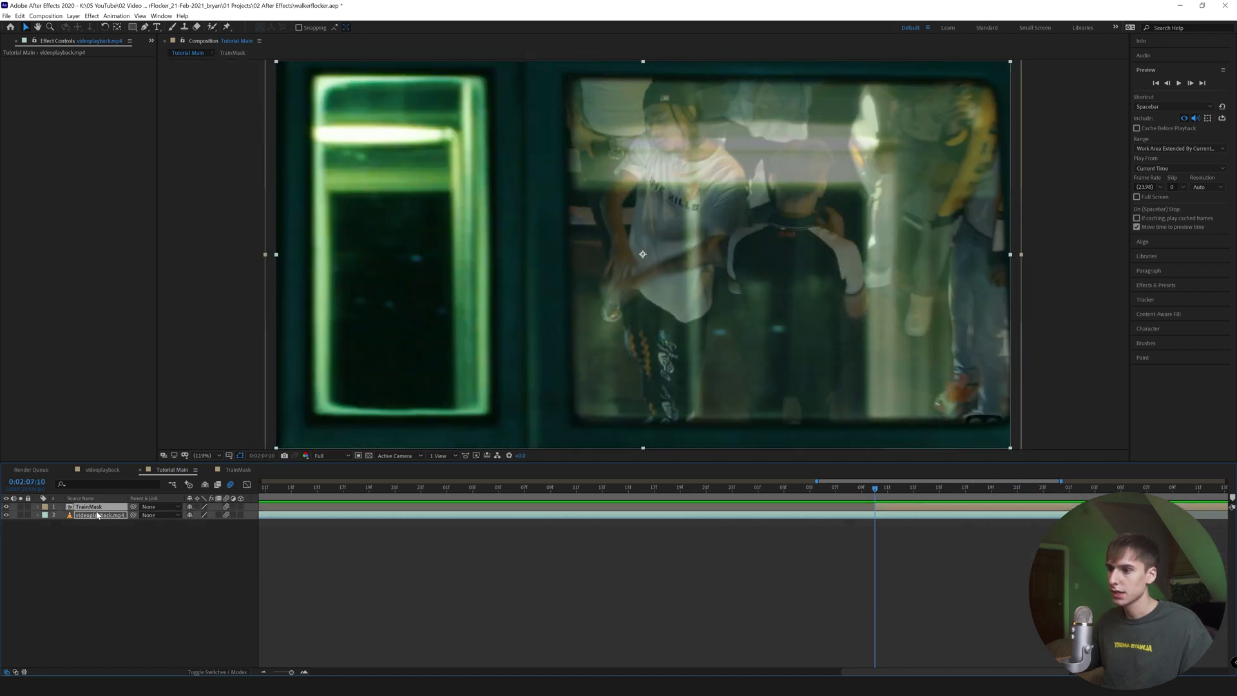
Pre-compose the TrainMask and crowd clip layers together into a composition named "Main"
{"action": "right_click", "coordinate": [97, 514]}
{"action": "left_click", "coordinate": [95, 518]}
{"action": "right_click", "coordinate": [97, 517]}
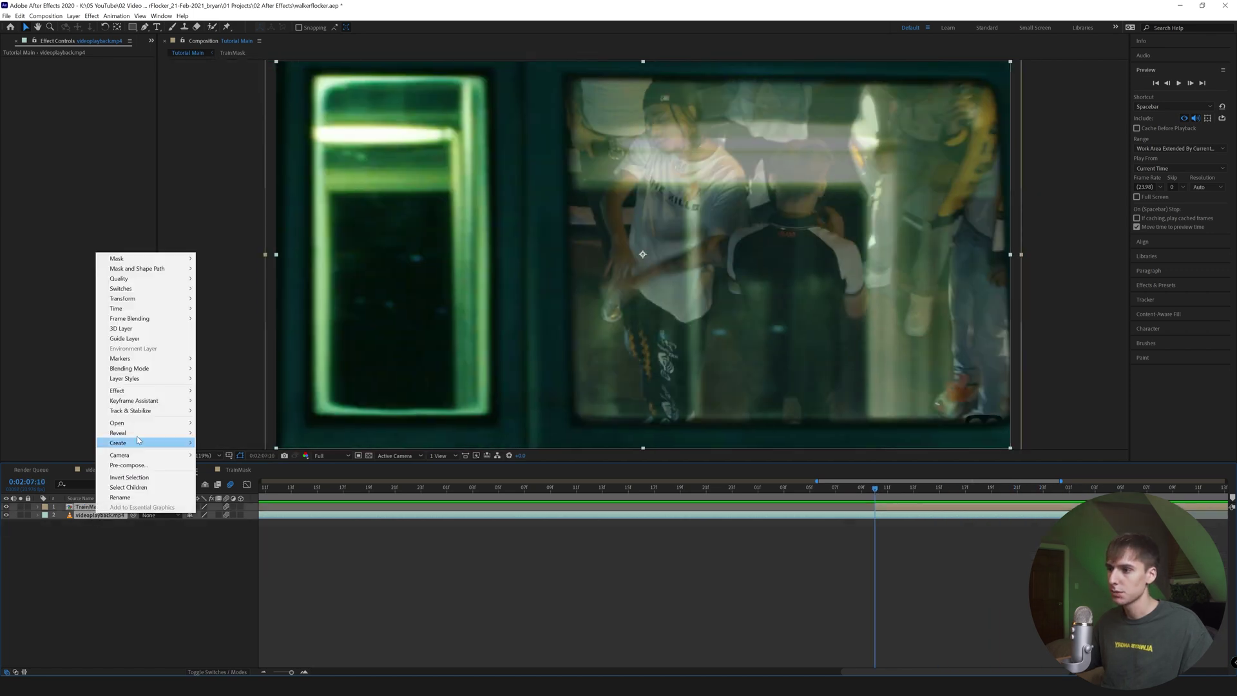
{"action": "left_click", "coordinate": [124, 465]}
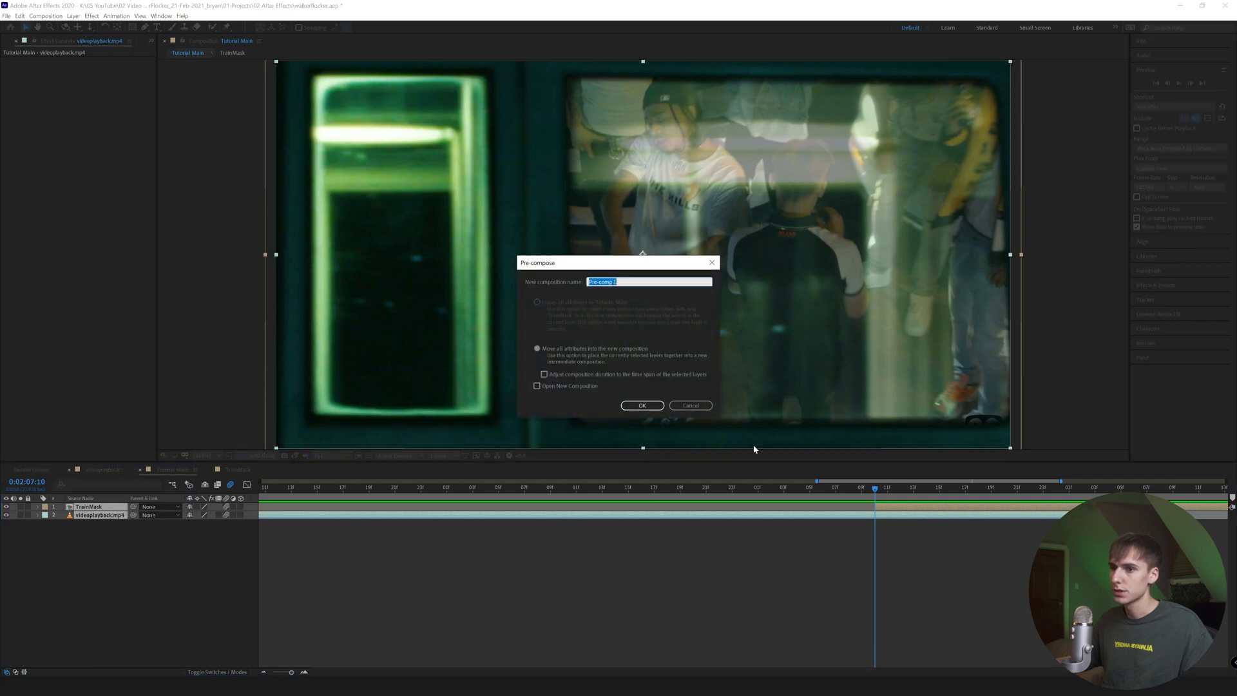
{"action": "type", "text": "Main"}
{"action": "key", "text": "Return"}
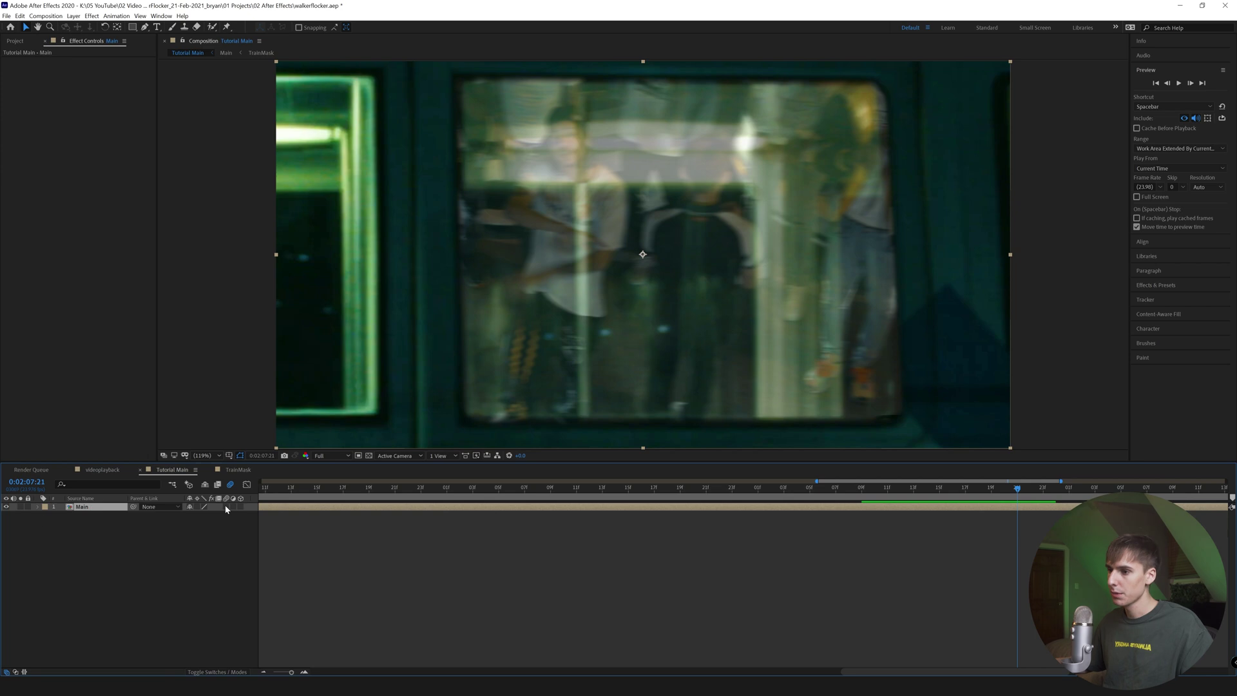
Make the Main layer 3D with motion blur enabled and add a new camera to Tutorial Main
{"action": "left_click", "coordinate": [241, 508]}
{"action": "right_click", "coordinate": [207, 579]}
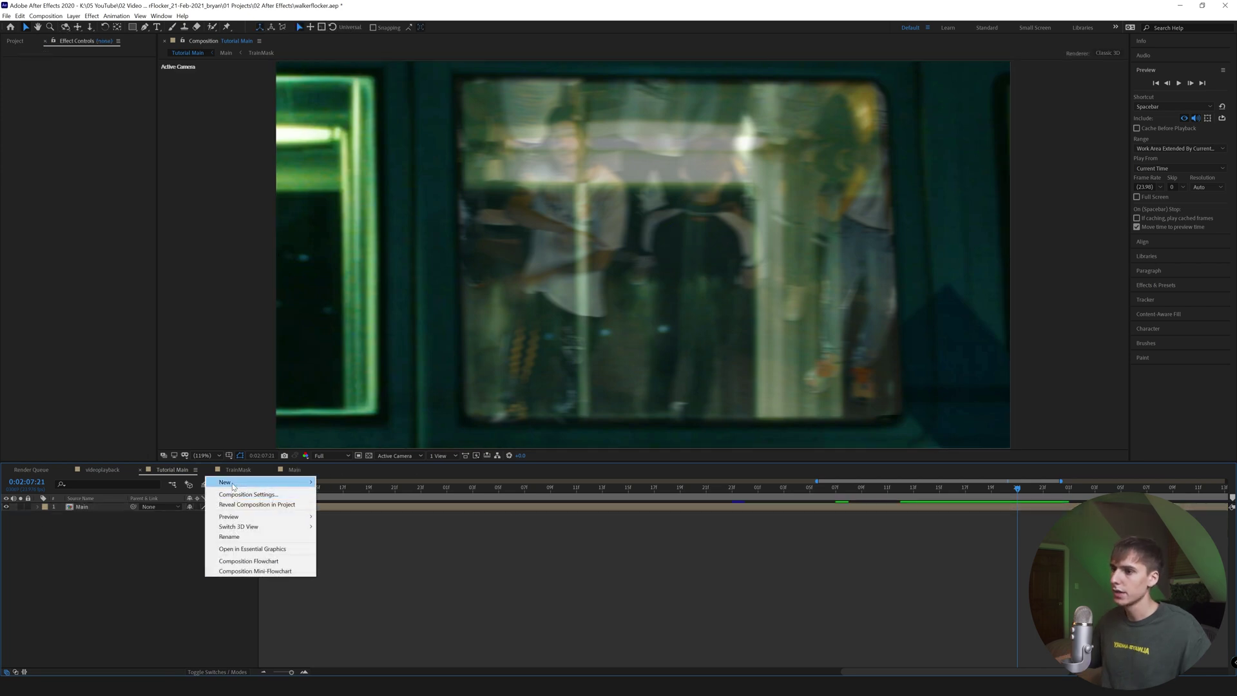
{"action": "mouse_move", "coordinate": [297, 482]}
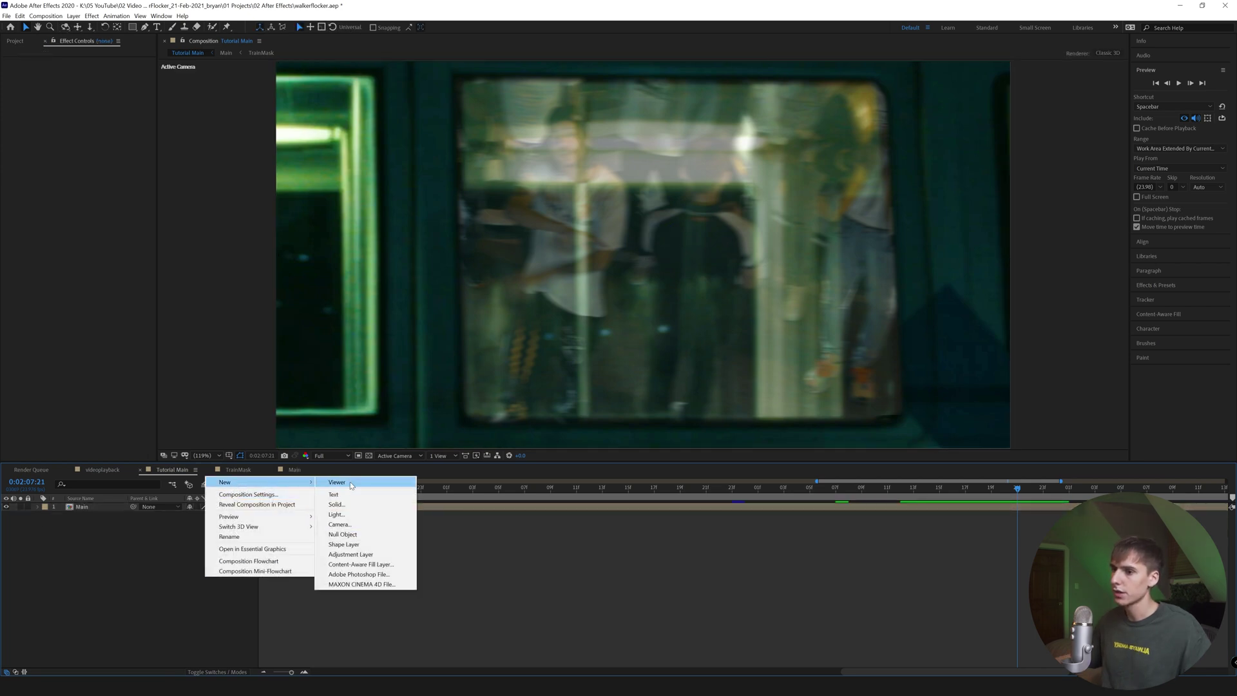
{"action": "left_click", "coordinate": [340, 524]}
{"action": "left_click", "coordinate": [723, 446]}
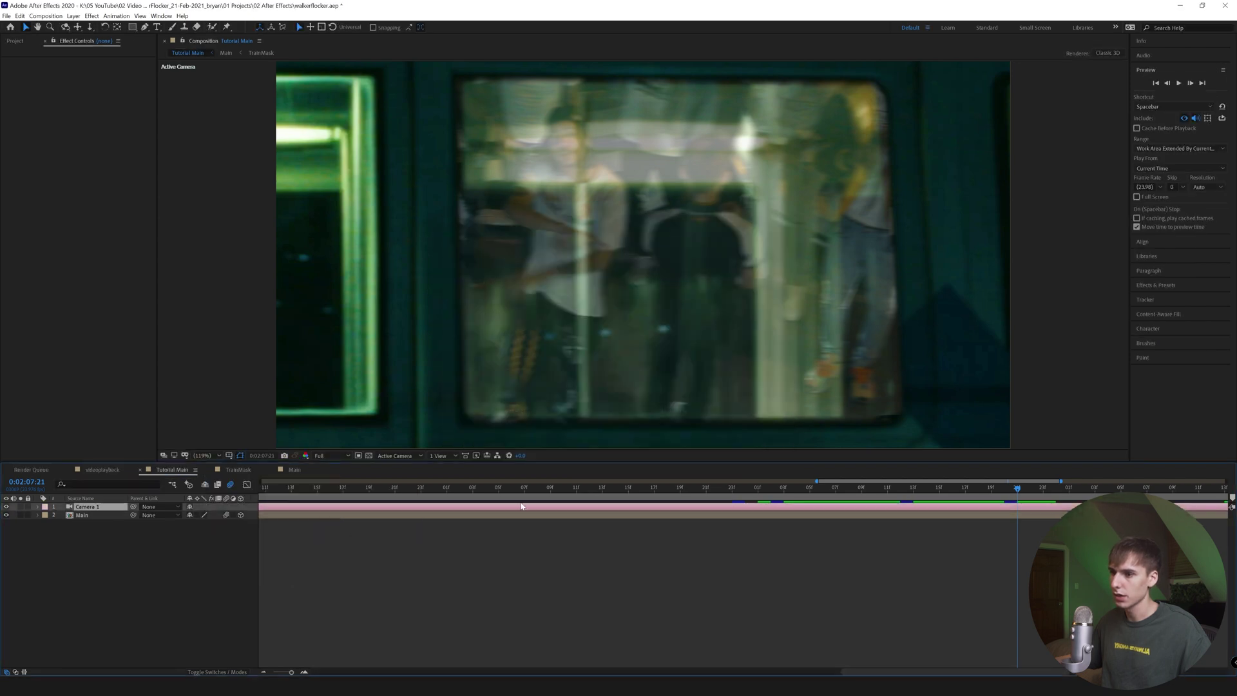
{"action": "left_click", "coordinate": [241, 515]}
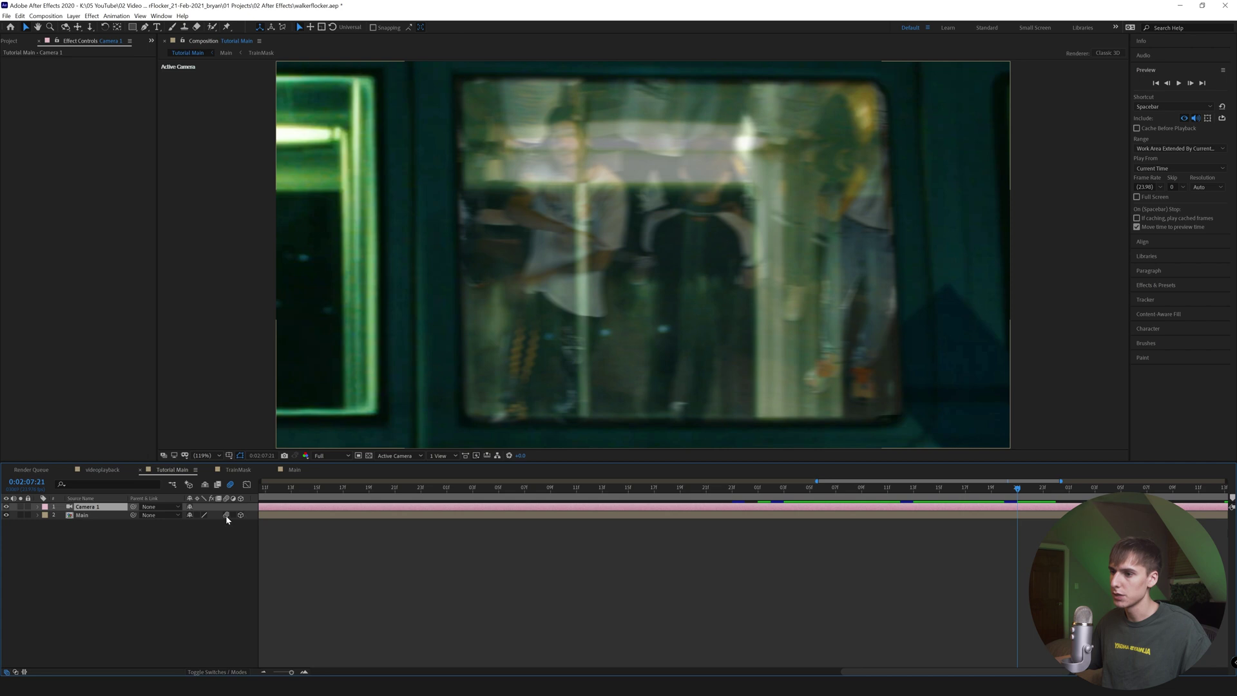
{"action": "left_click", "coordinate": [226, 516]}
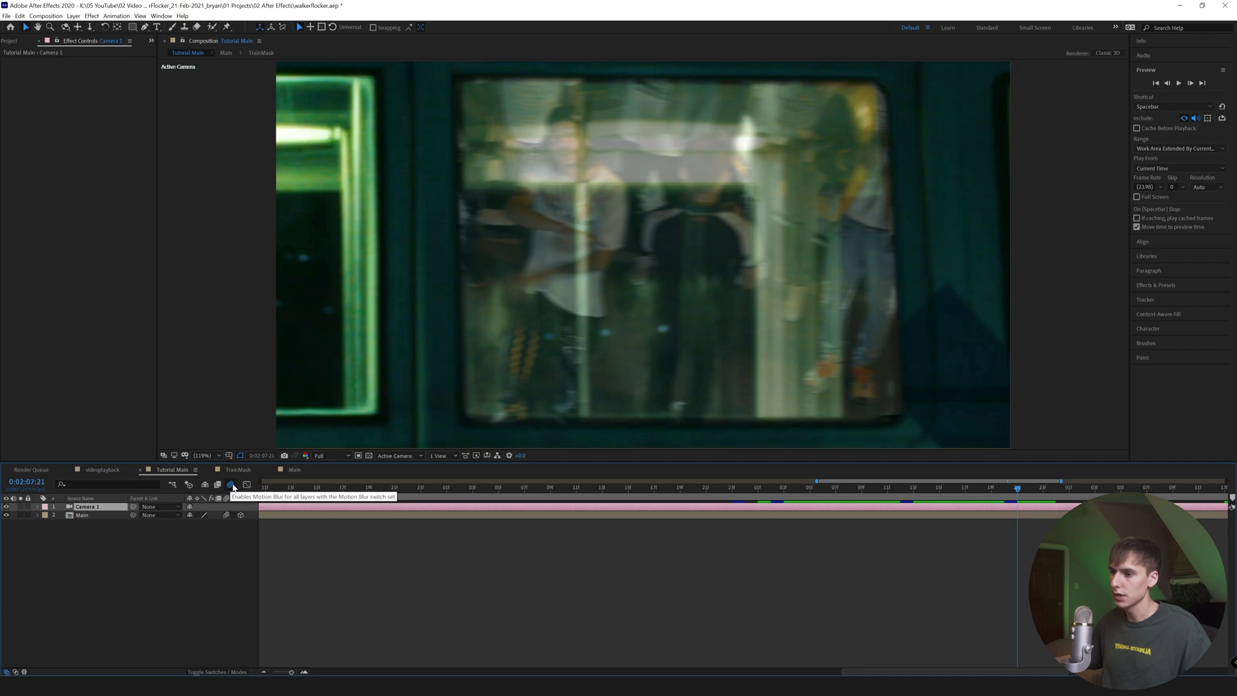
{"action": "left_click", "coordinate": [215, 672]}
{"action": "left_click", "coordinate": [214, 673]}
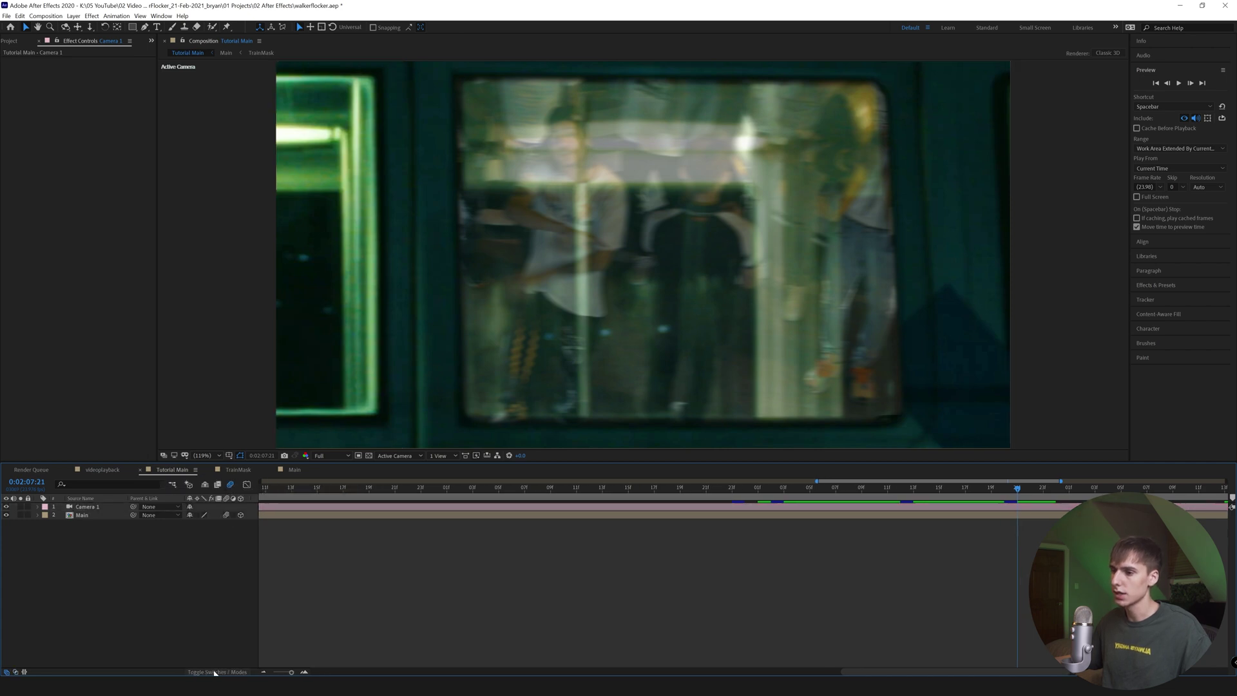
Set keyframes on Camera 1's point of interest, position, orientation and rotation properties at 0:02:07:21
{"action": "left_click", "coordinate": [37, 506]}
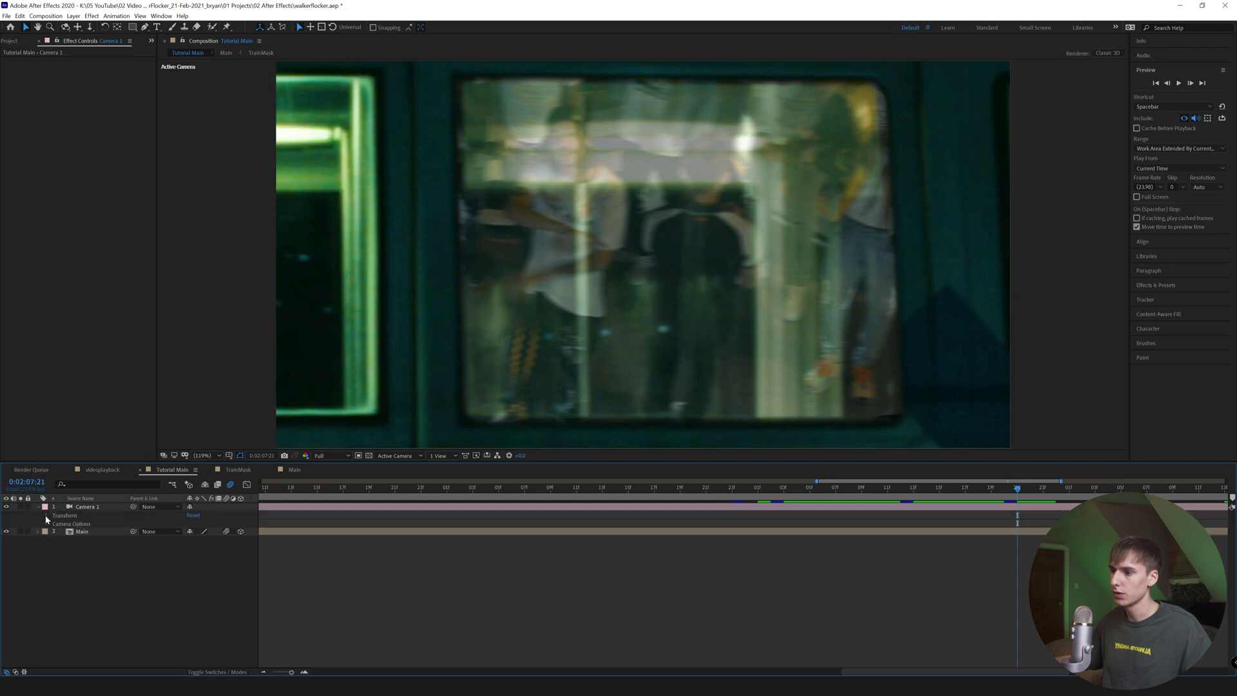
{"action": "left_click", "coordinate": [47, 515]}
{"action": "left_click_drag", "start_coordinate": [1010, 494], "coordinate": [1020, 497]}
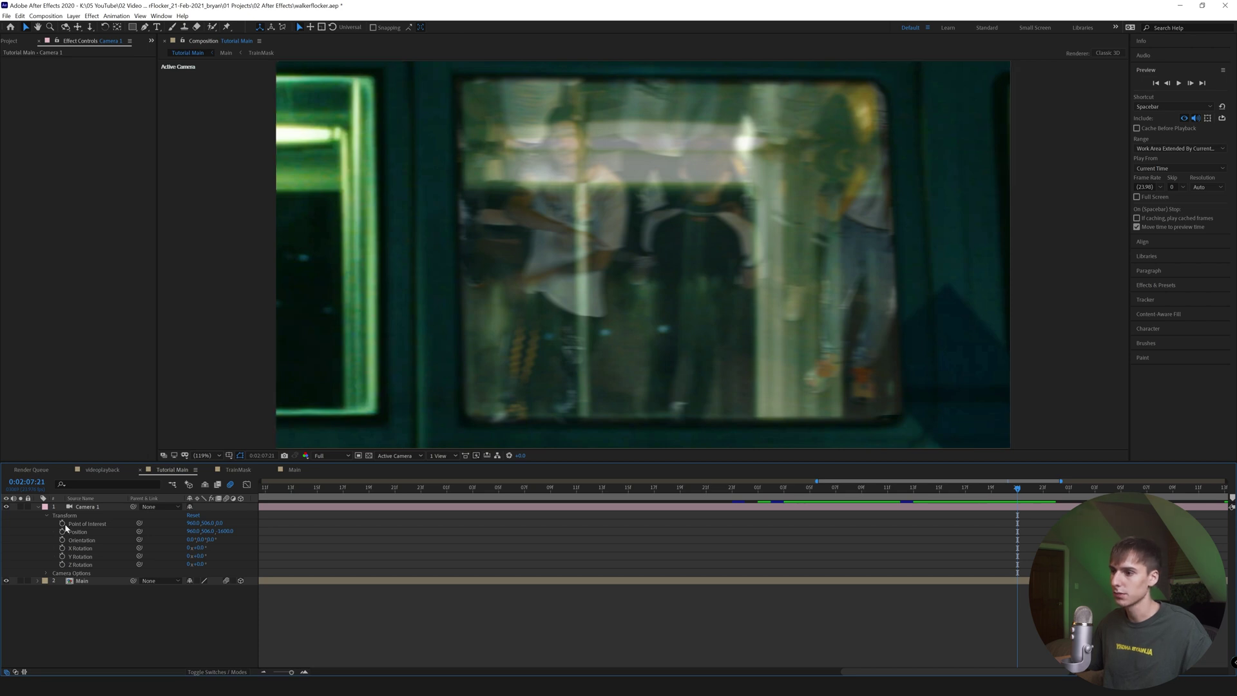
{"action": "left_click_drag", "start_coordinate": [63, 523], "coordinate": [64, 568]}
At 0:02:07:07, move Camera 1 in and pan it so the crowd behind the train window fills the frame
{"action": "left_click_drag", "start_coordinate": [1019, 493], "coordinate": [839, 492]}
{"action": "key", "text": "3"}
{"action": "left_click_drag", "start_coordinate": [863, 359], "coordinate": [778, 308]}
{"action": "key", "text": "c"}
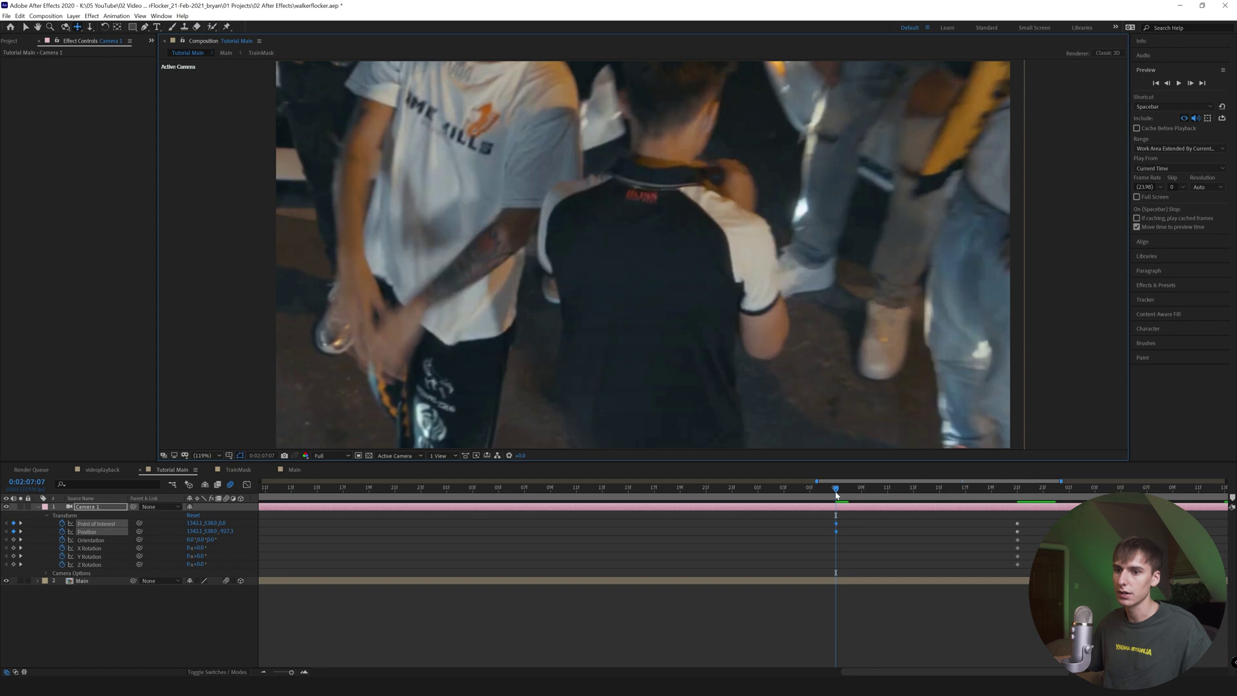
Reframe Camera 1 slightly on the crowd at 0:02:07:07, then pan it at 0:02:07:10 so the window view lines up
{"action": "left_click_drag", "start_coordinate": [837, 494], "coordinate": [875, 495]}
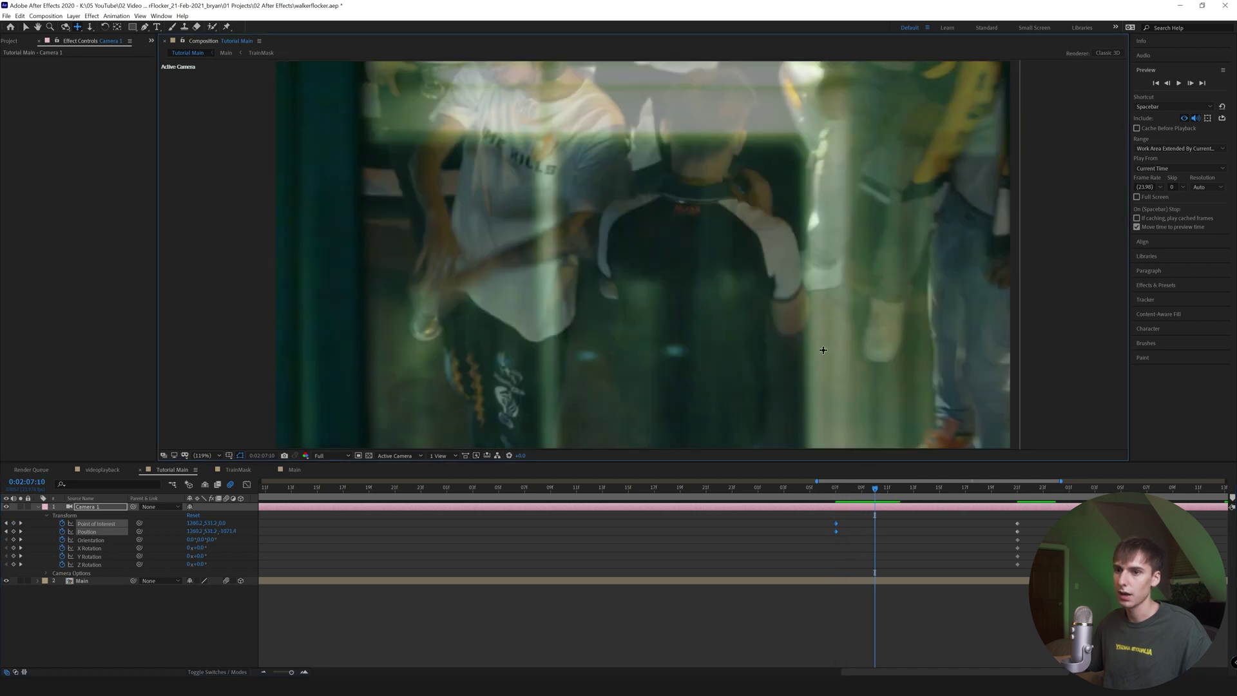
{"action": "key", "text": "j"}
{"action": "key", "text": "c"}
{"action": "left_click_drag", "start_coordinate": [840, 344], "coordinate": [817, 357]}
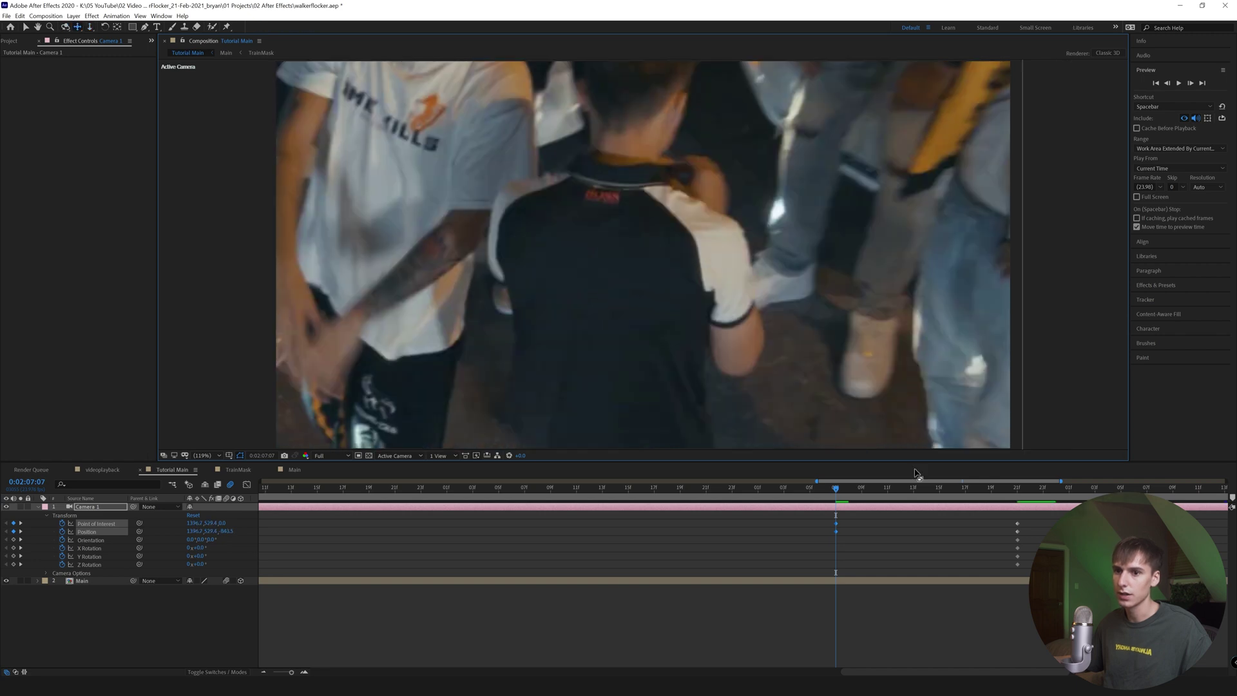
{"action": "left_click_drag", "start_coordinate": [941, 487], "coordinate": [875, 497]}
{"action": "left_click_drag", "start_coordinate": [850, 316], "coordinate": [844, 315]}
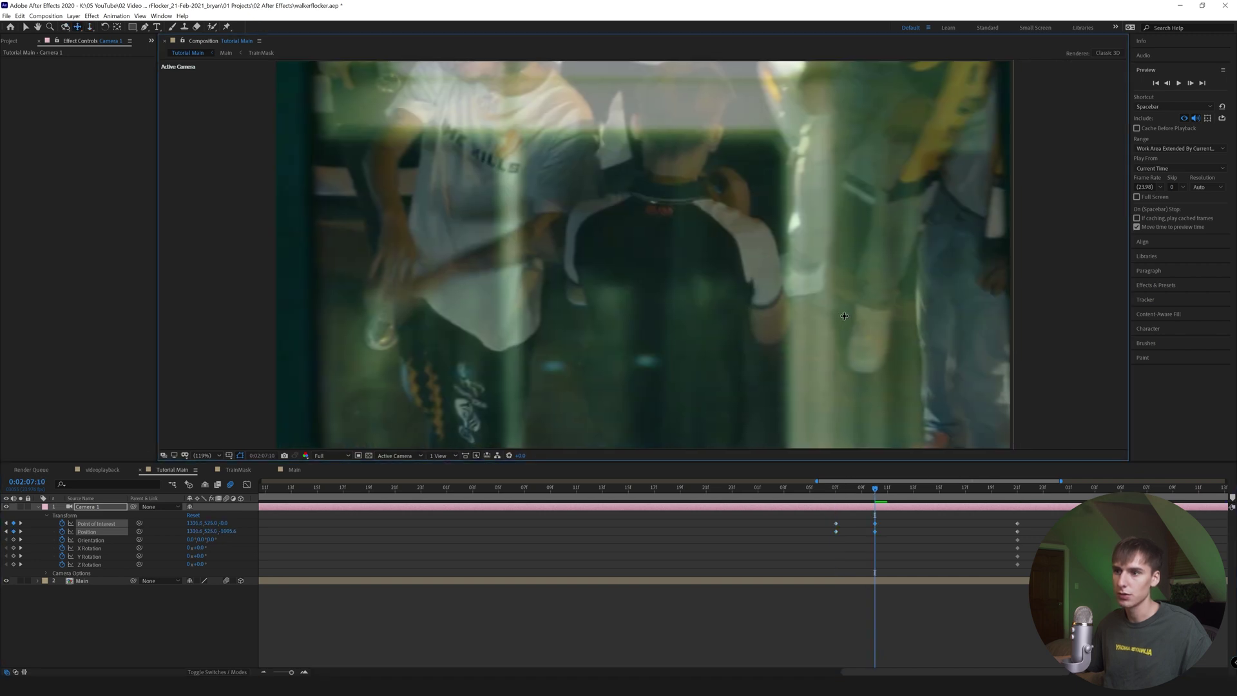
Play back the Tutorial Main timeline around 0:02:07:02 to check the camera move from the crowd to the train window
{"action": "left_click_drag", "start_coordinate": [871, 491], "coordinate": [759, 506]}
{"action": "key", "text": "space"}
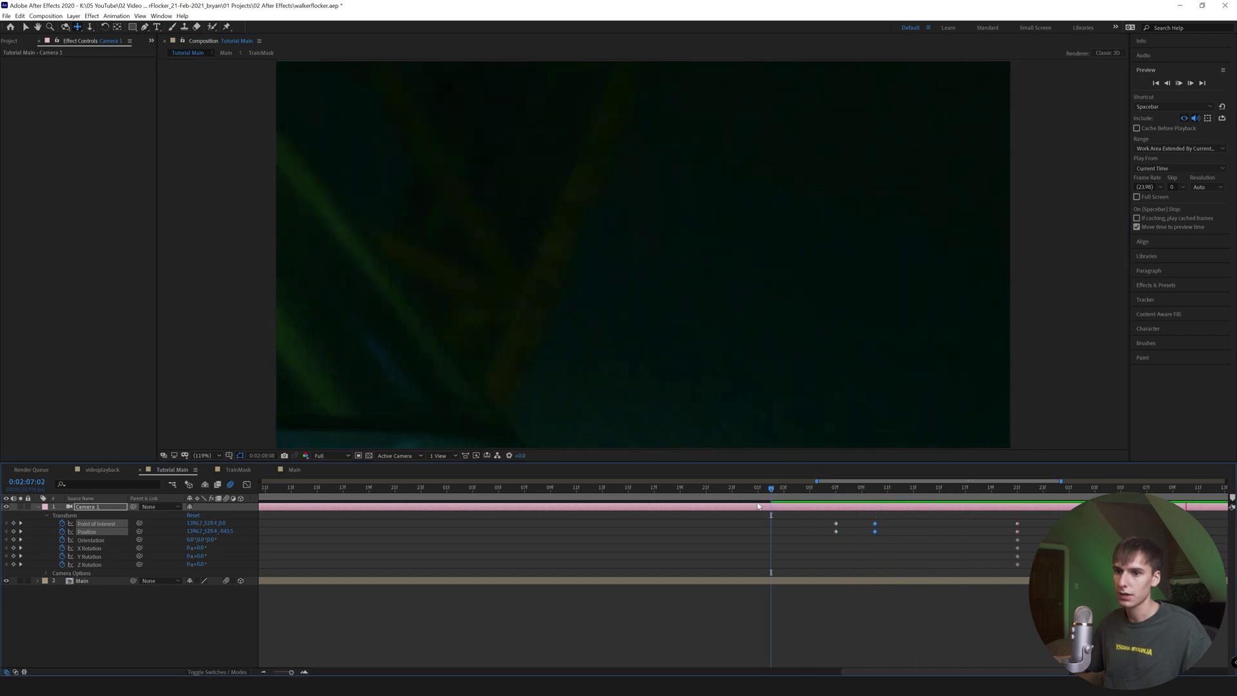
{"action": "key", "text": "space"}
{"action": "left_click_drag", "start_coordinate": [289, 672], "coordinate": [286, 672]}
{"action": "left_click", "coordinate": [583, 500]}
{"action": "left_click_drag", "start_coordinate": [584, 499], "coordinate": [734, 508]}
{"action": "left_click_drag", "start_coordinate": [805, 515], "coordinate": [611, 536]}
{"action": "left_click", "coordinate": [614, 499]}
{"action": "key", "text": "space"}
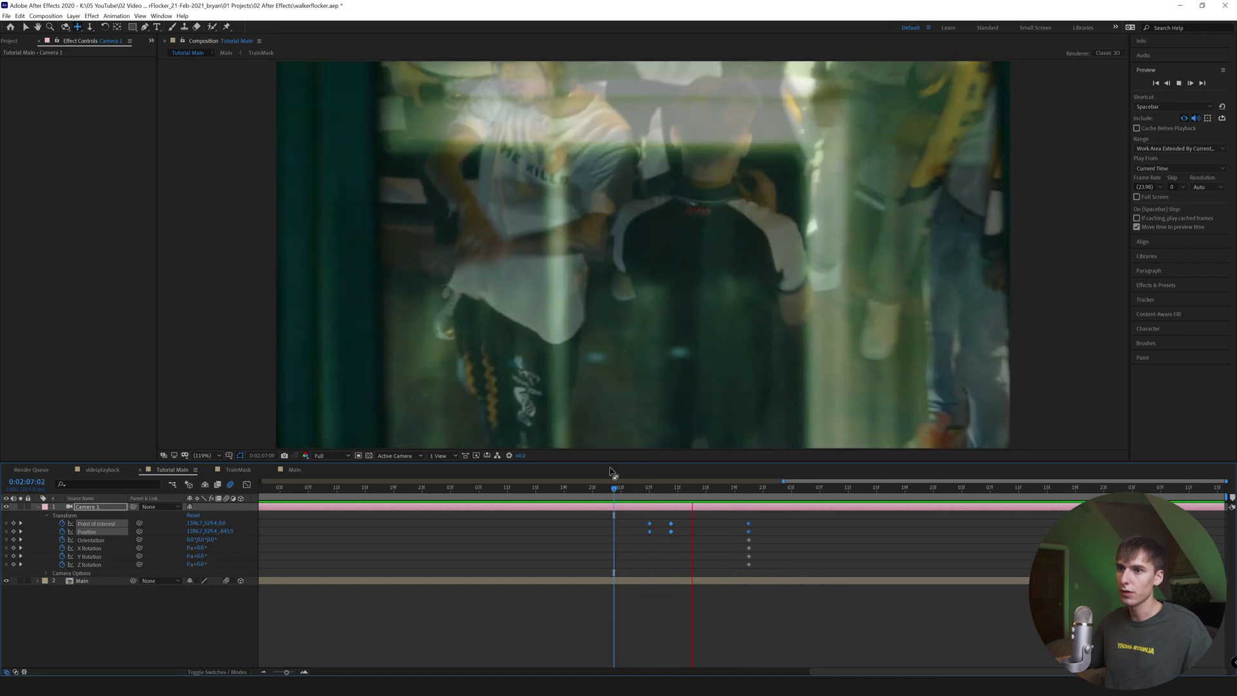
{"action": "left_click", "coordinate": [636, 483]}
{"action": "mouse_move", "coordinate": [640, 500]}
{"action": "left_mouse_down"}
{"action": "mouse_move", "coordinate": [676, 503]}
{"action": "mouse_move", "coordinate": [652, 508]}
{"action": "left_mouse_up"}
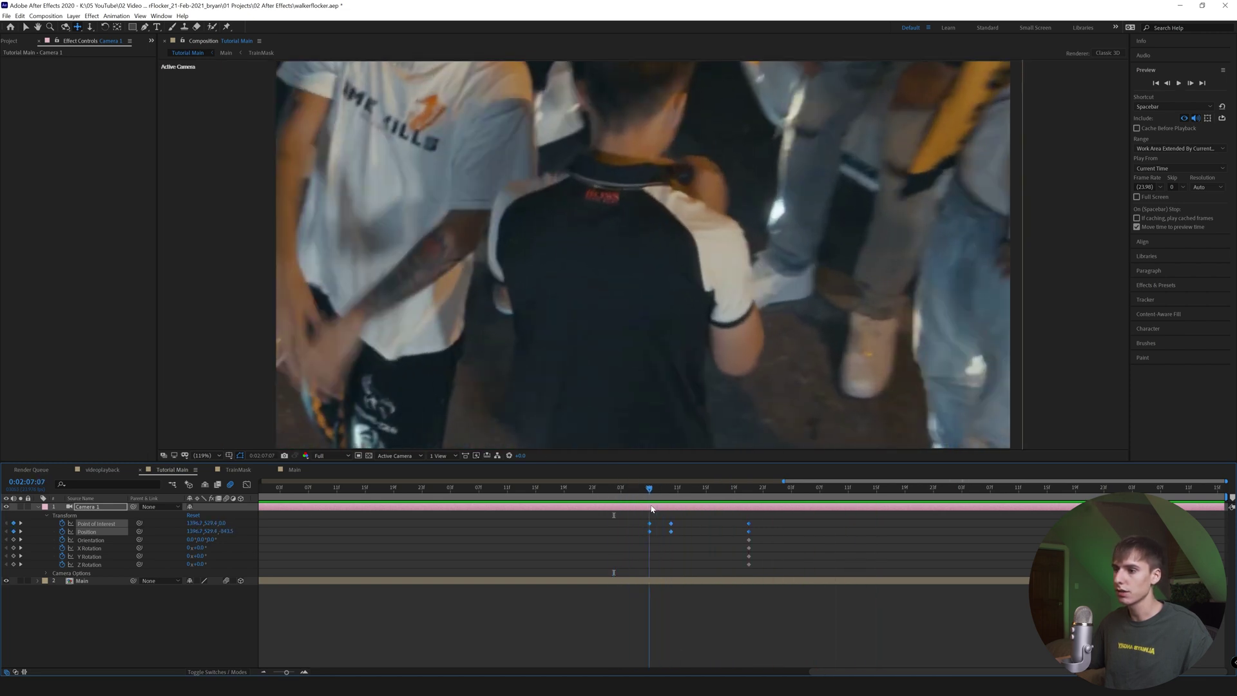
In the TrainMask composition, animate the second layer's opacity from 0% at 0:02:07:10 to 50% at 0:02:07:20
{"action": "left_click", "coordinate": [38, 507]}
{"action": "double_click", "coordinate": [106, 516]}
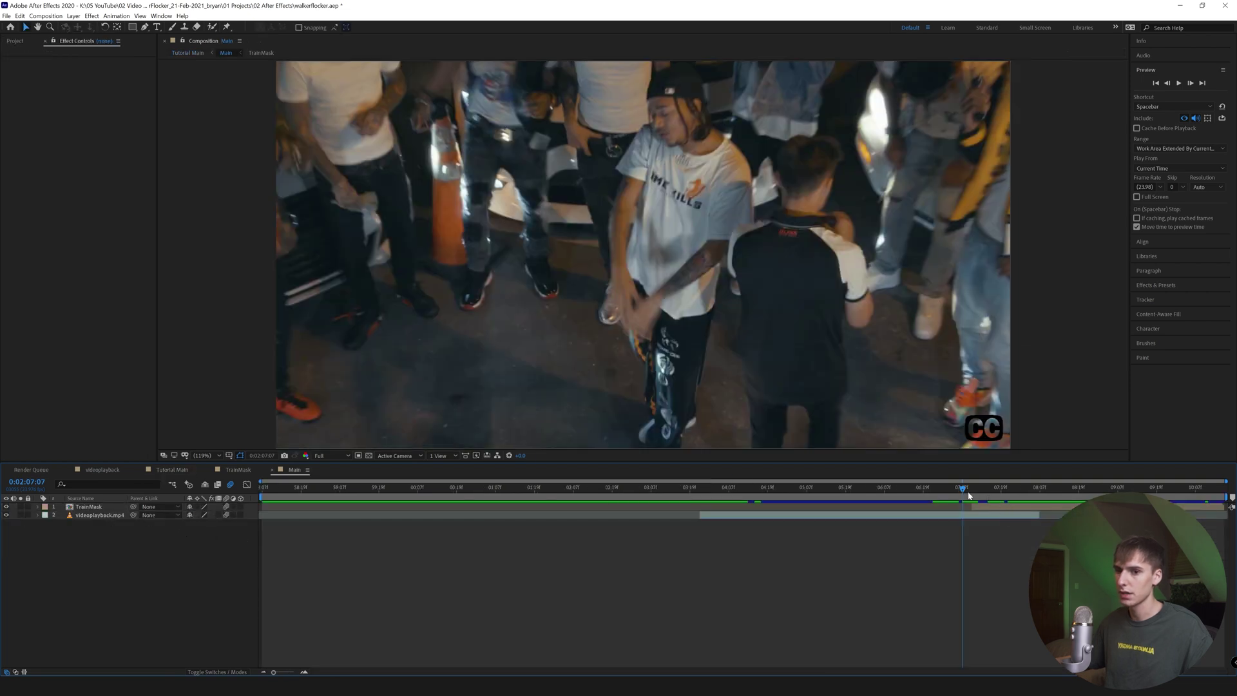
{"action": "left_click", "coordinate": [984, 509]}
{"action": "double_click", "coordinate": [983, 508]}
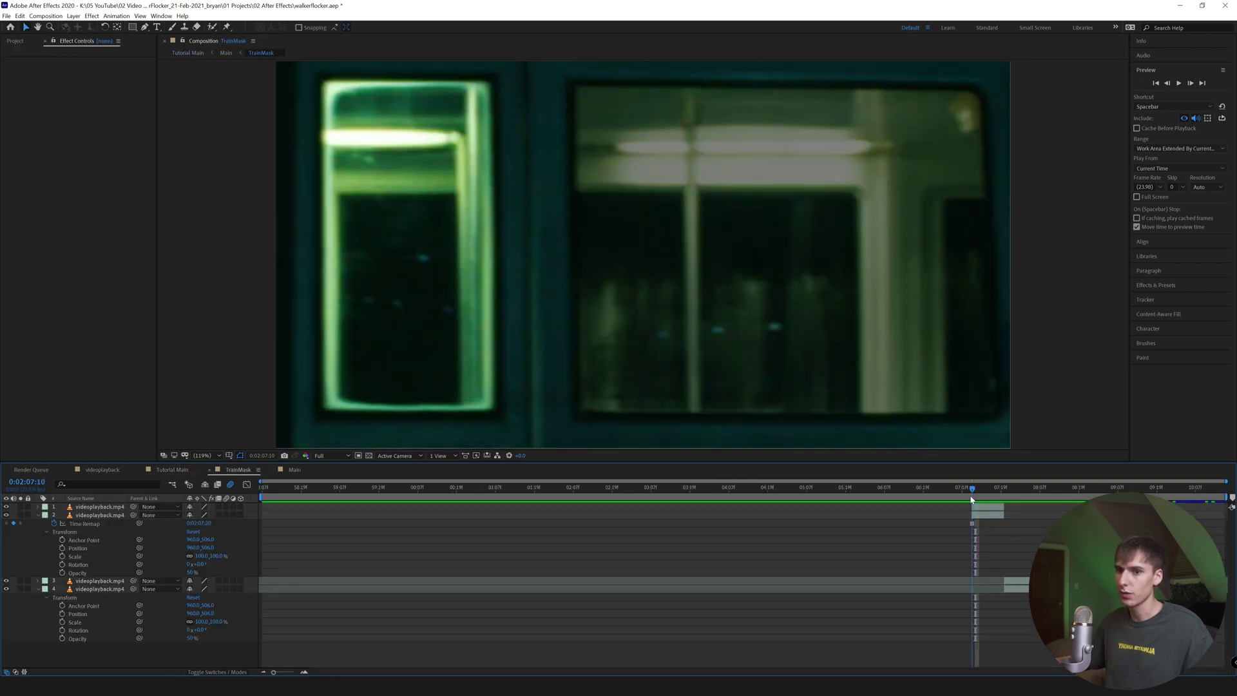
{"action": "left_click", "coordinate": [979, 515]}
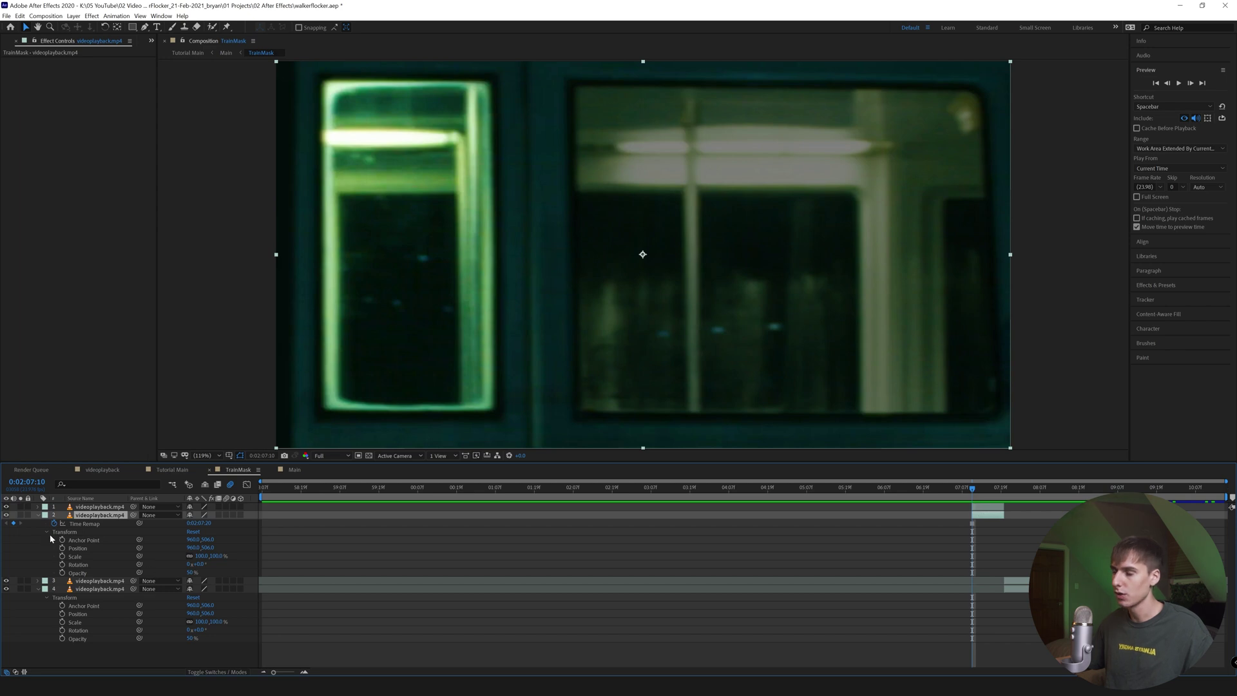
{"action": "left_click_drag", "start_coordinate": [191, 572], "coordinate": [129, 578]}
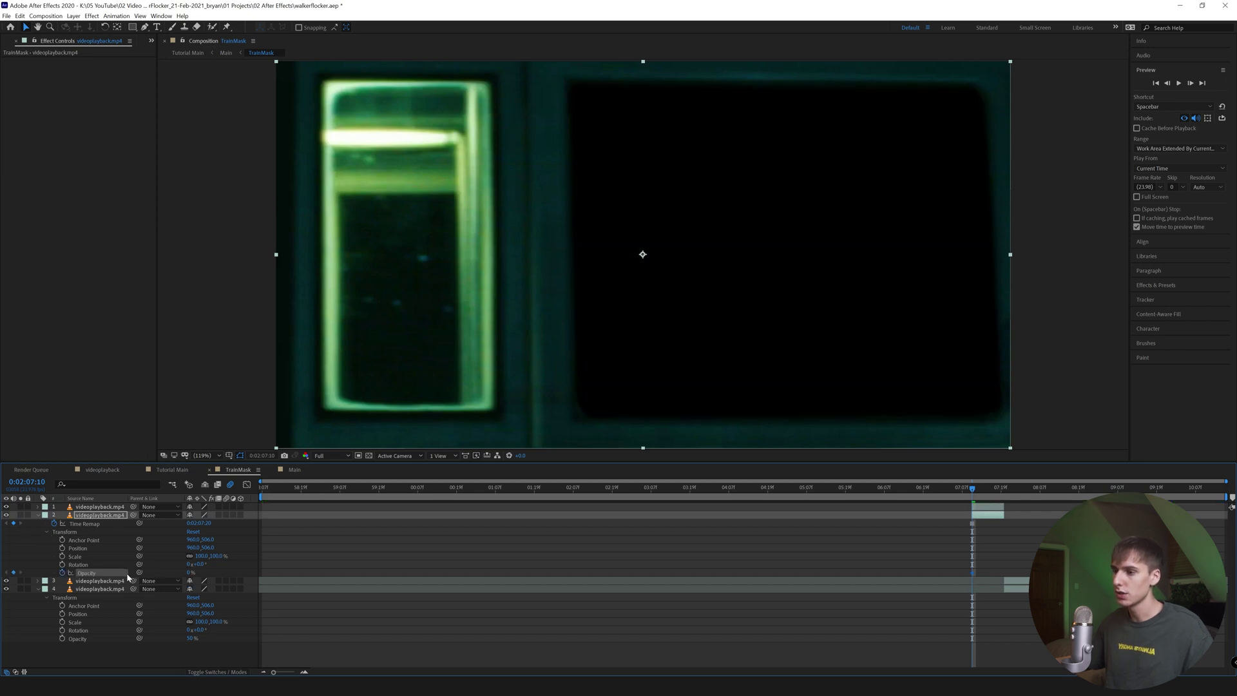
{"action": "left_click", "coordinate": [1005, 488]}
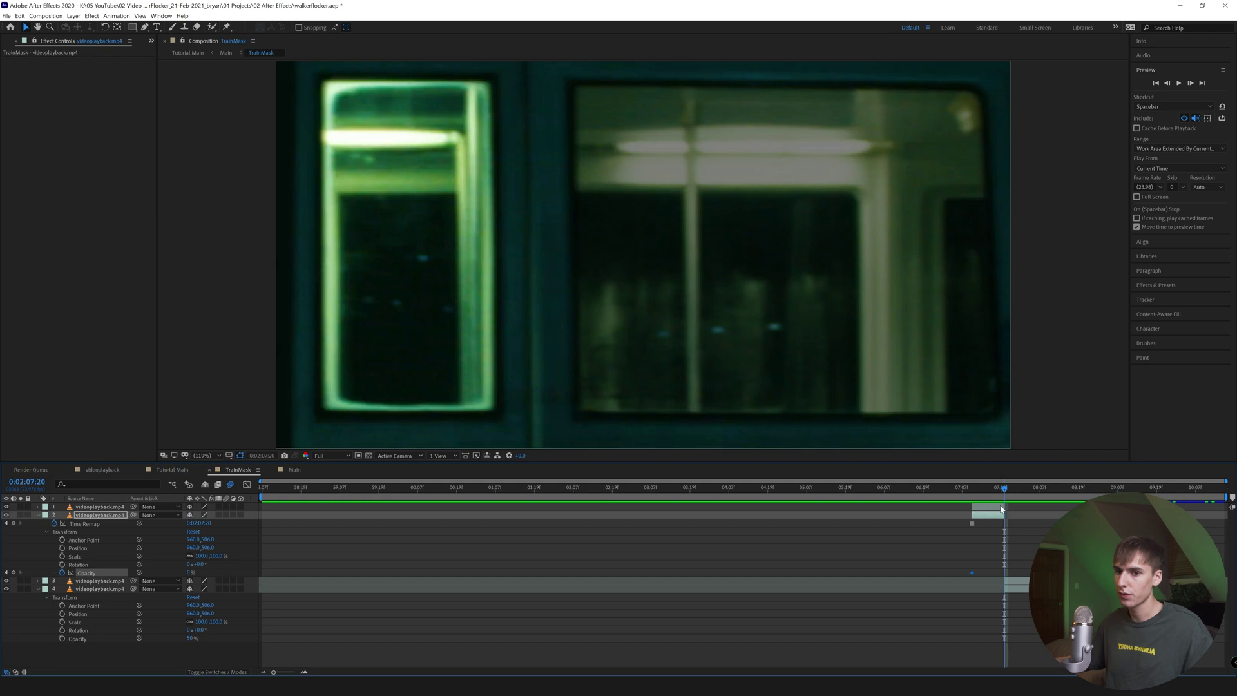
{"action": "left_click", "coordinate": [188, 572]}
{"action": "type", "text": "50"}
{"action": "left_click", "coordinate": [1044, 651]}
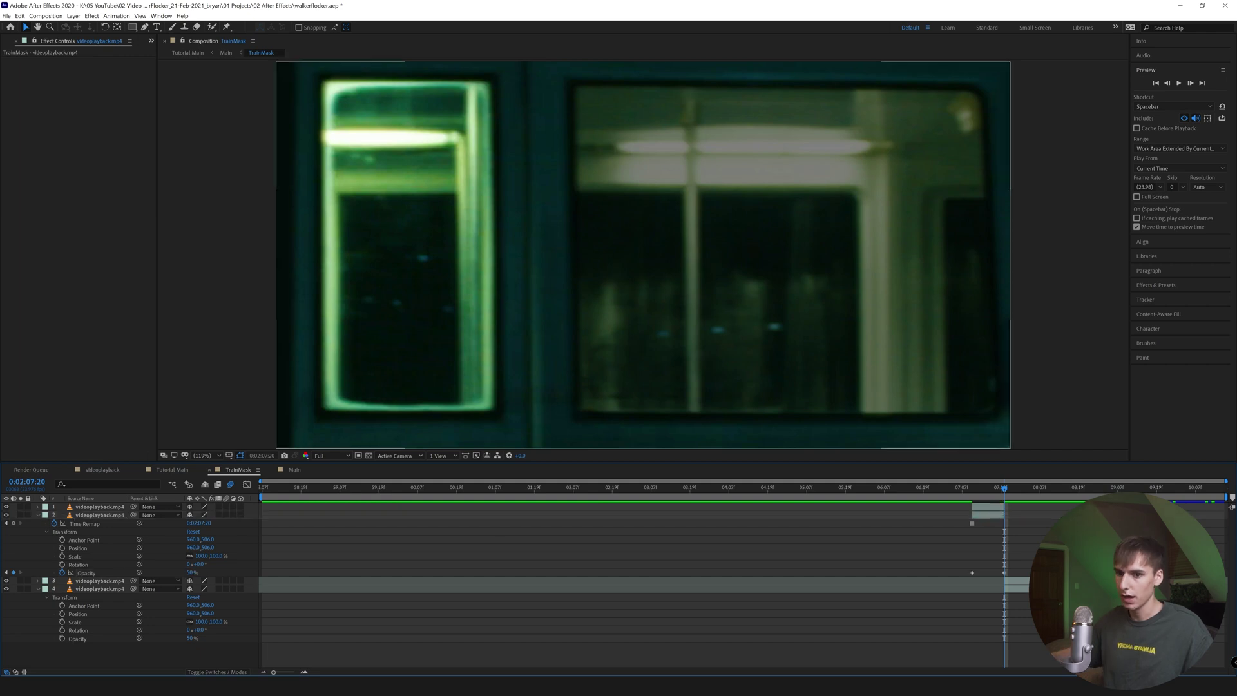
Animate the fourth layer's opacity from 50% at 0:02:07:20 to 100% at 0:02:08:00
{"action": "left_click", "coordinate": [1044, 589]}
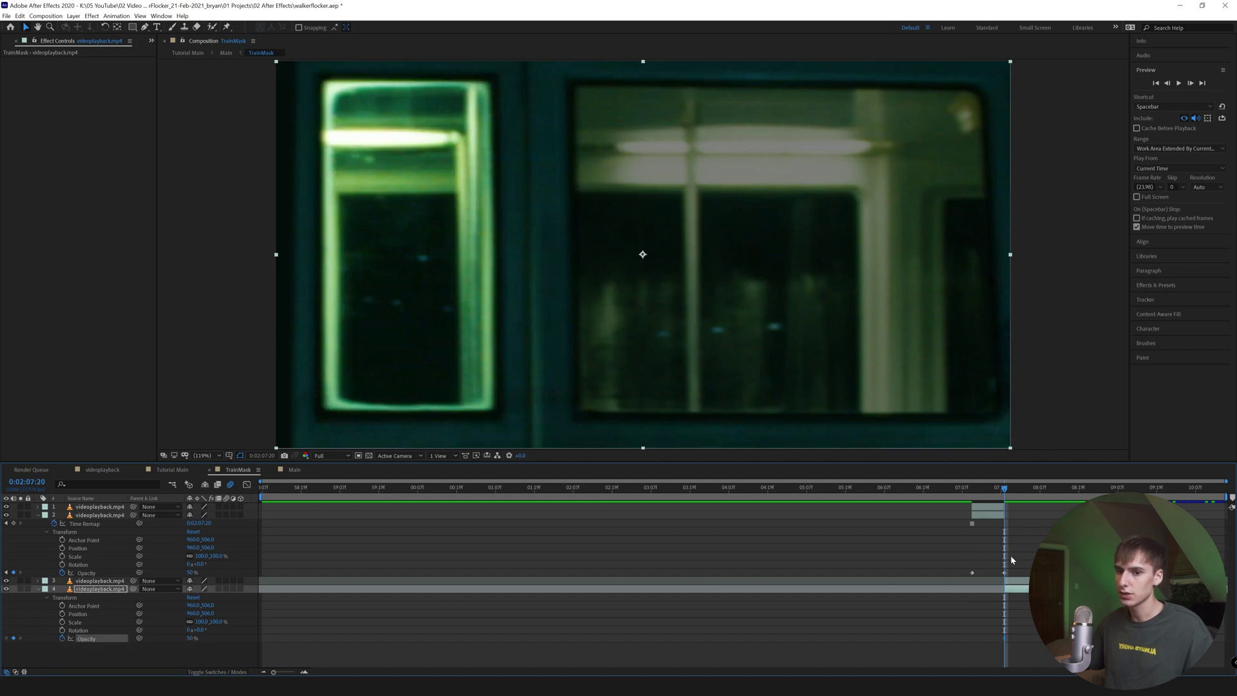
{"action": "left_click", "coordinate": [1191, 84]}
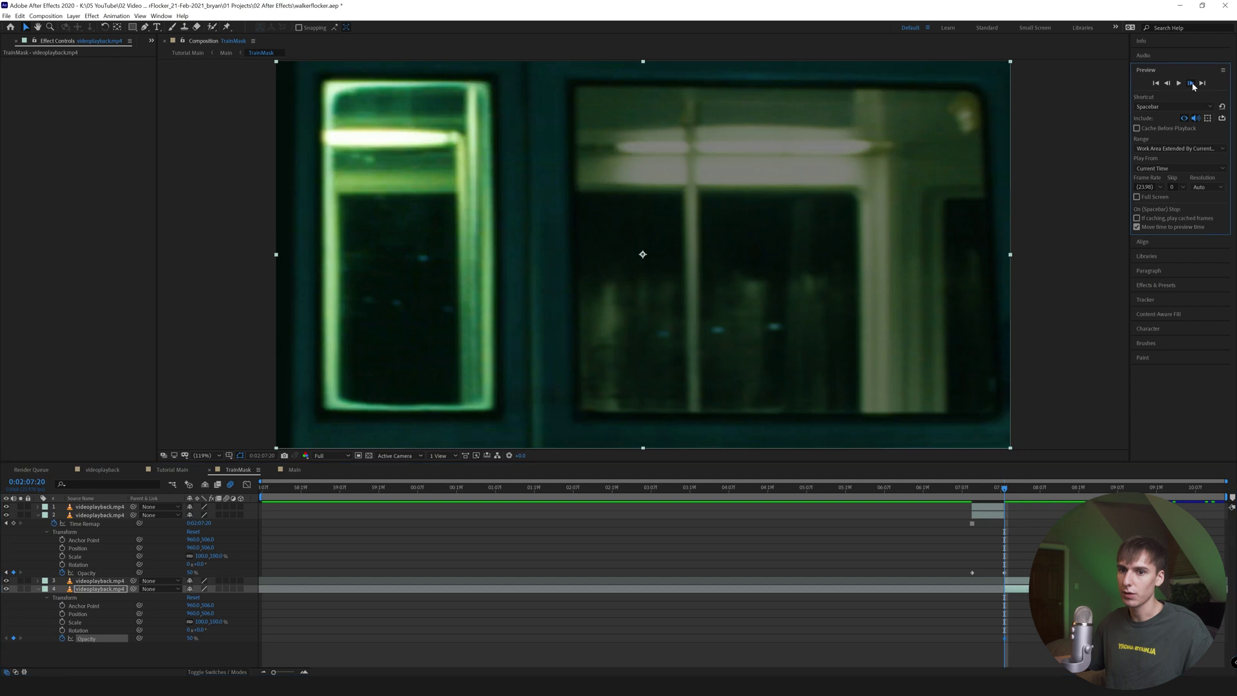
{"action": "left_click", "coordinate": [1191, 83]}
{"action": "left_click", "coordinate": [1191, 83]}
{"action": "left_click", "coordinate": [1191, 83]}
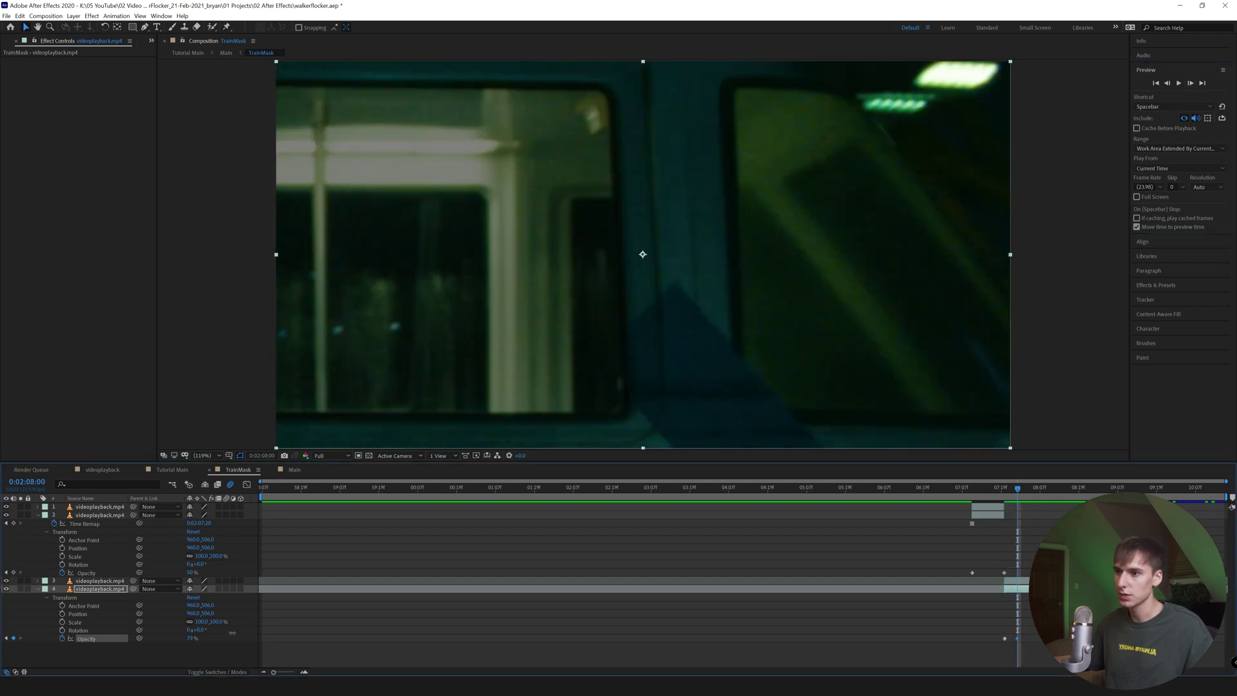
{"action": "left_click_drag", "start_coordinate": [199, 637], "coordinate": [544, 207]}
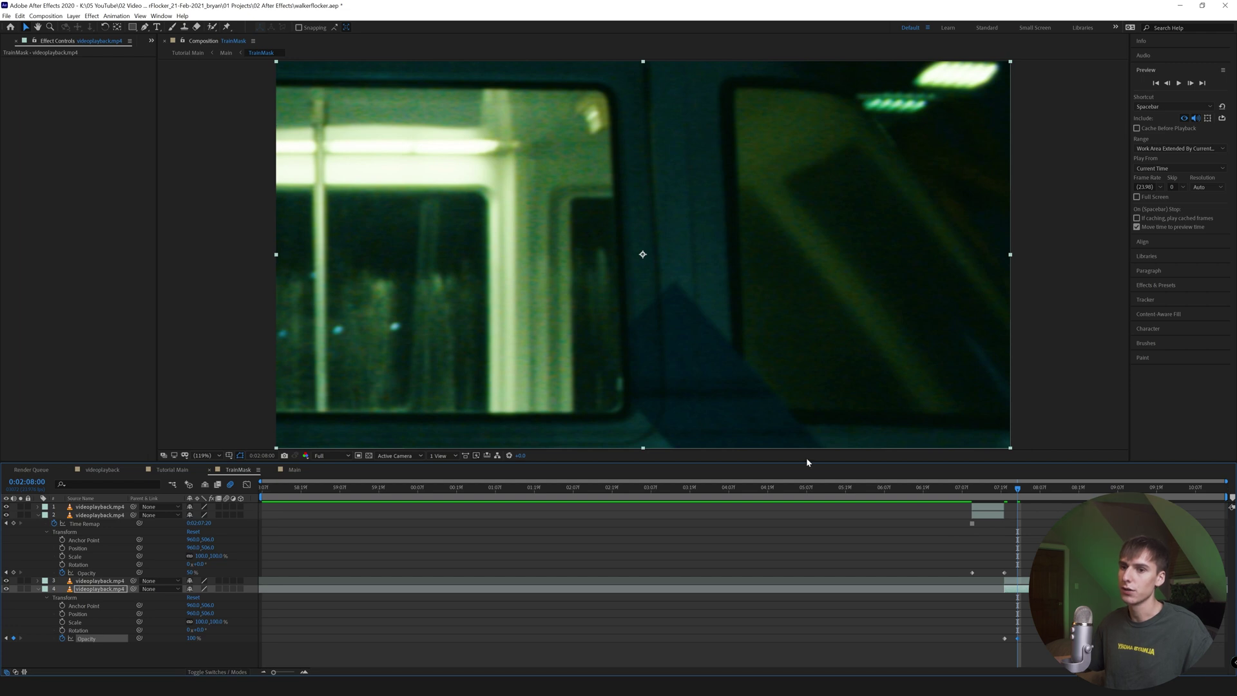
Close the TrainMask composition and apply the Lumetri Color effect to the videoplayback.mp4 layer in Main
{"action": "left_click_drag", "start_coordinate": [961, 498], "coordinate": [893, 517]}
{"action": "left_click", "coordinate": [210, 470]}
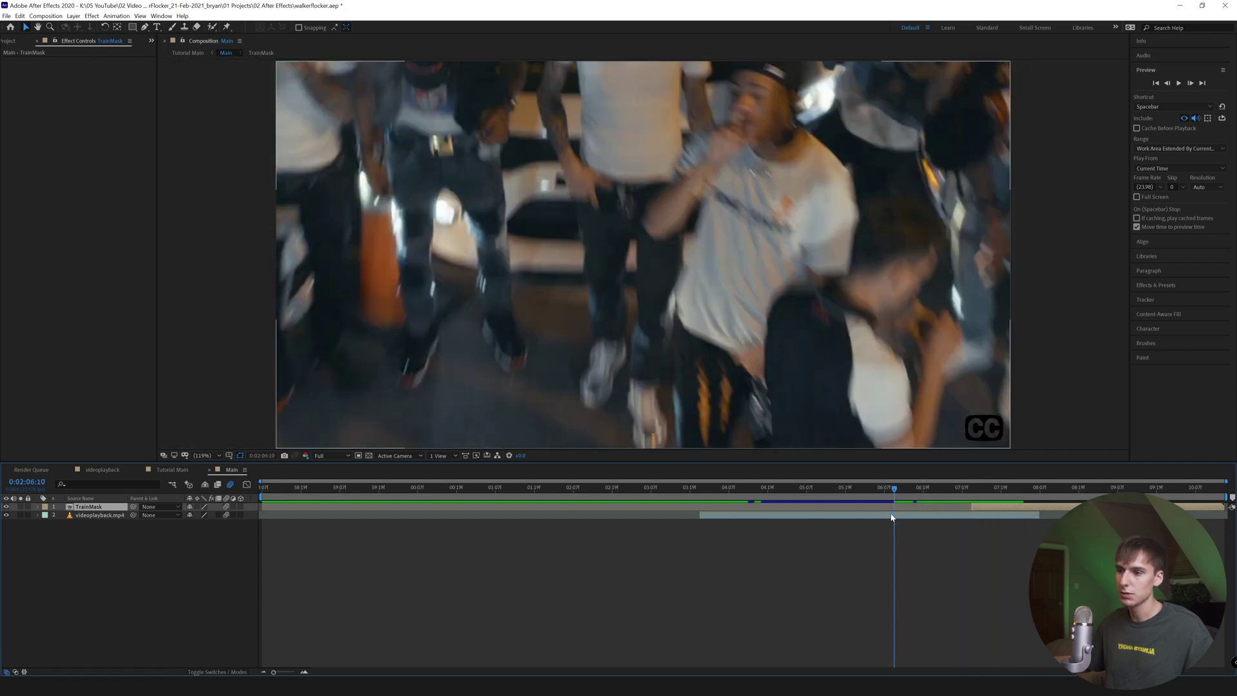
{"action": "left_click", "coordinate": [893, 517]}
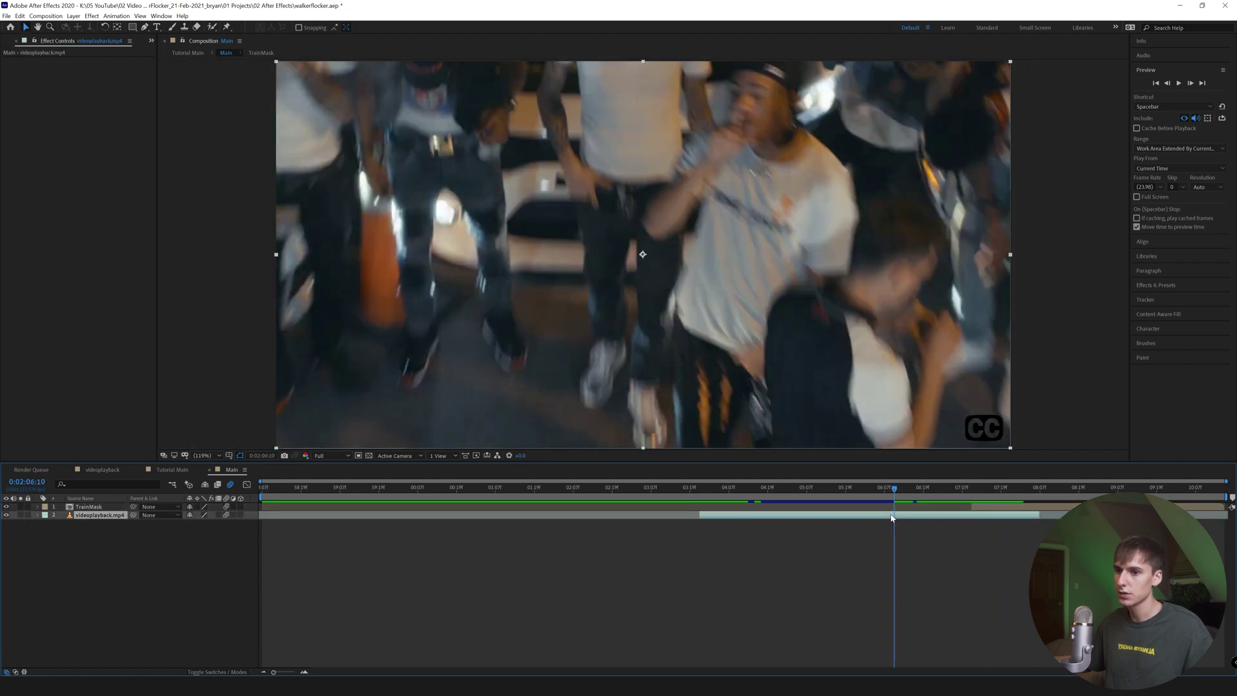
{"action": "left_click", "coordinate": [1170, 284]}
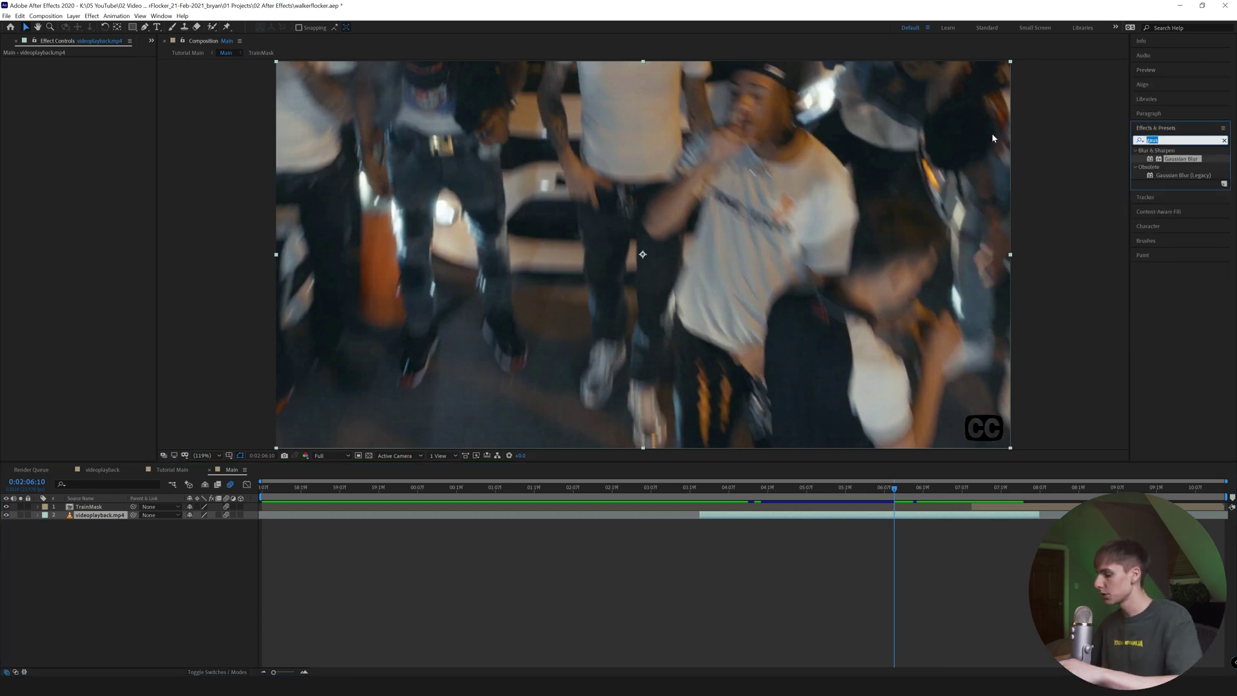
{"action": "type", "text": "lume"}
{"action": "left_click_drag", "start_coordinate": [1182, 158], "coordinate": [901, 515]}
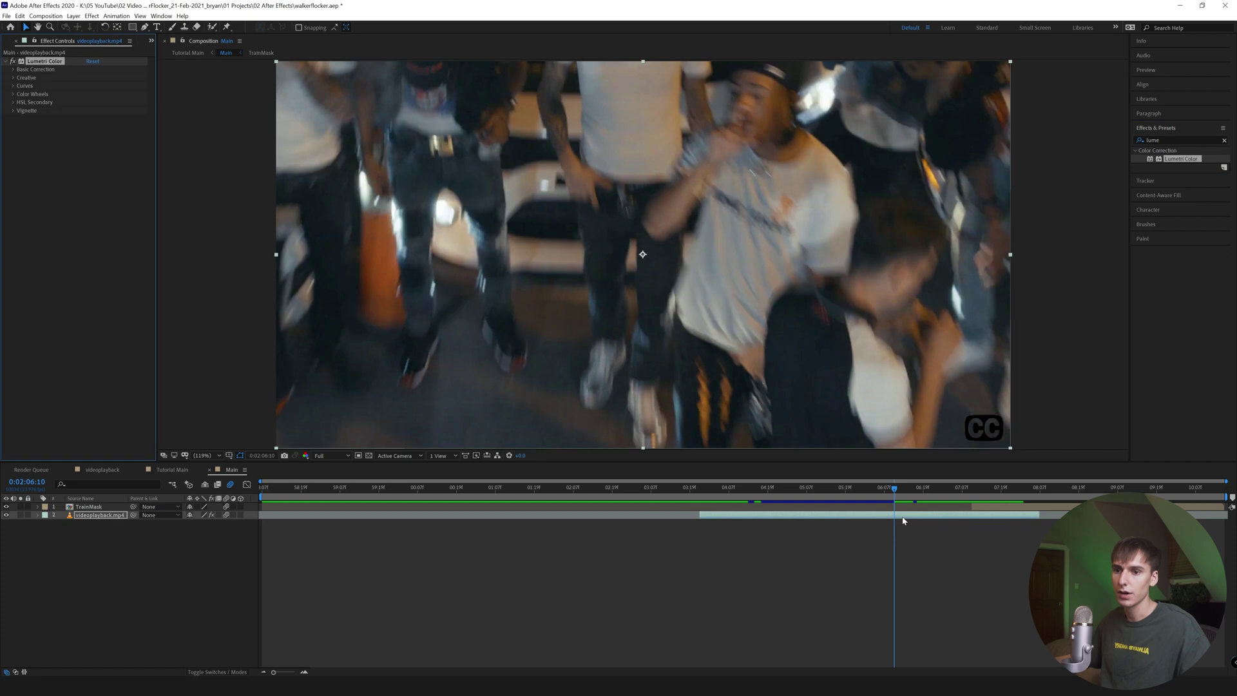
Animate the crowd clip's Lumetri tint from 0 at 0:02:06:10 to a strong green at 0:02:07:10
{"action": "left_click", "coordinate": [16, 69]}
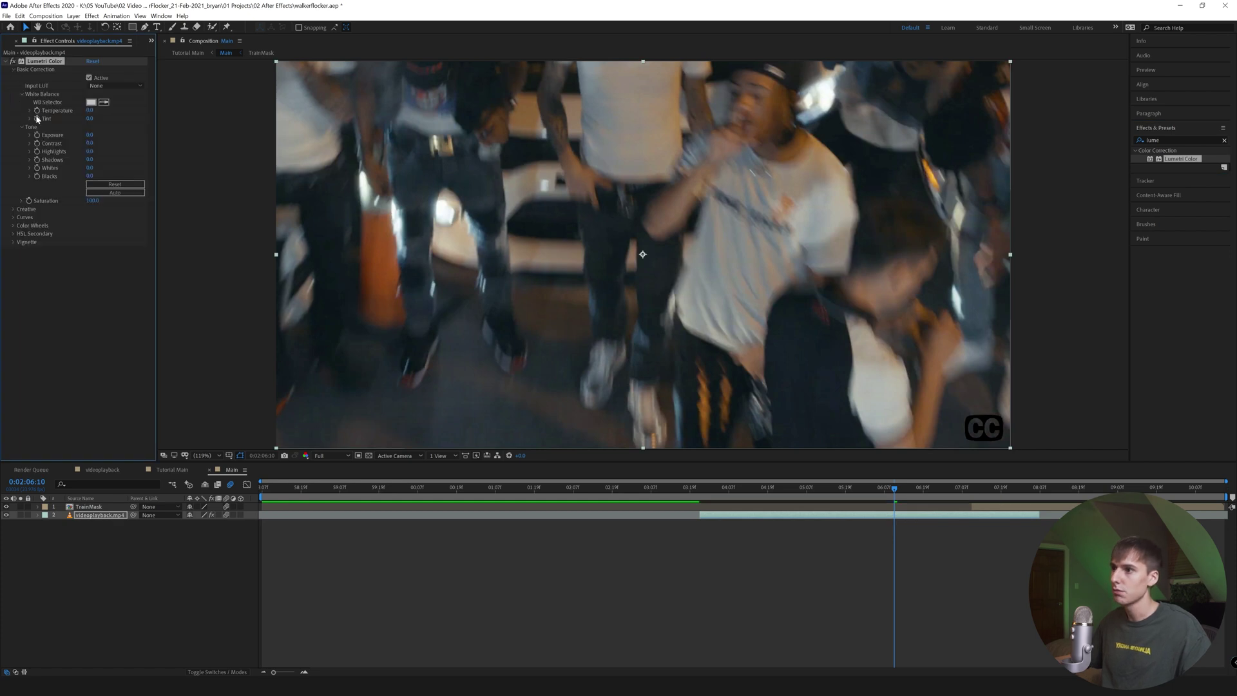
{"action": "left_click_drag", "start_coordinate": [897, 491], "coordinate": [998, 502]}
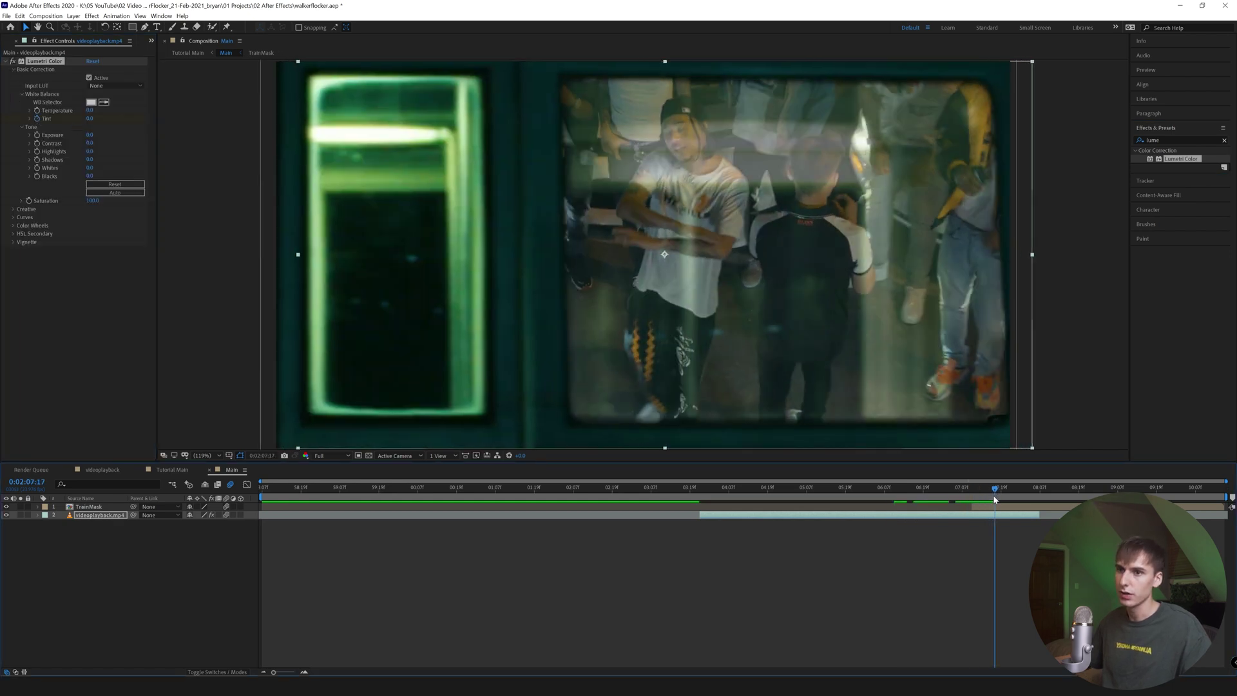
{"action": "left_click_drag", "start_coordinate": [89, 120], "coordinate": [103, 120]}
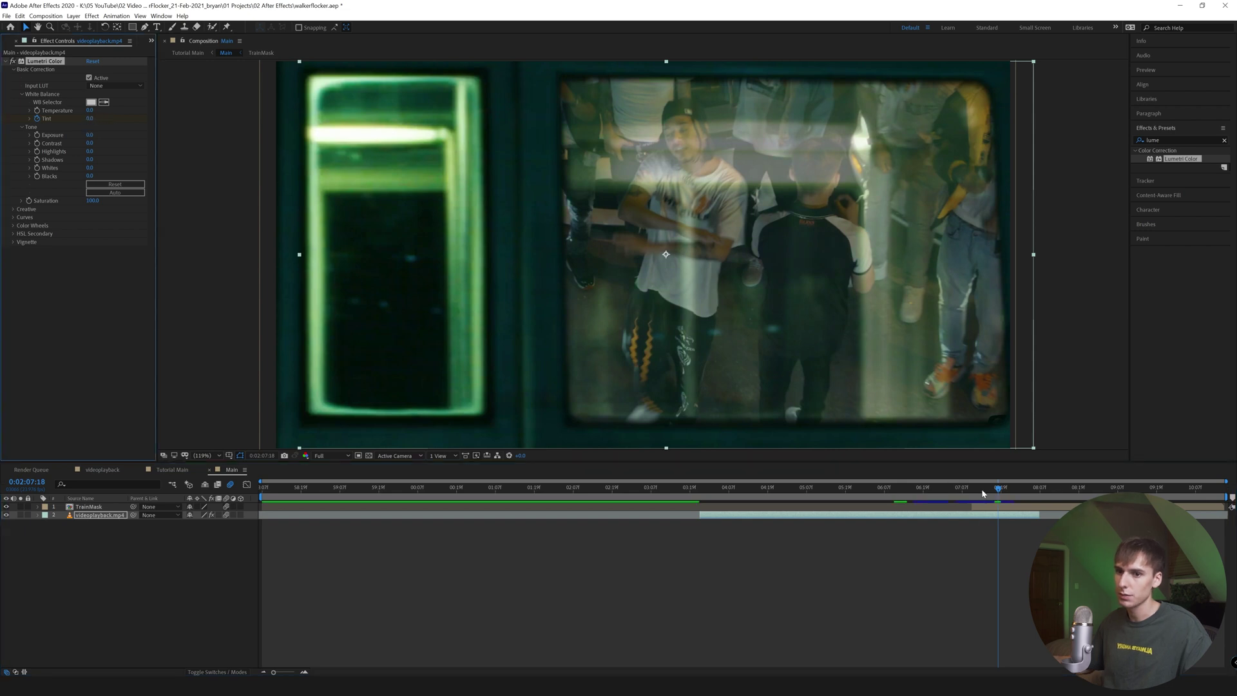
{"action": "left_click", "coordinate": [974, 494]}
{"action": "left_click_drag", "start_coordinate": [89, 119], "coordinate": [60, 120]}
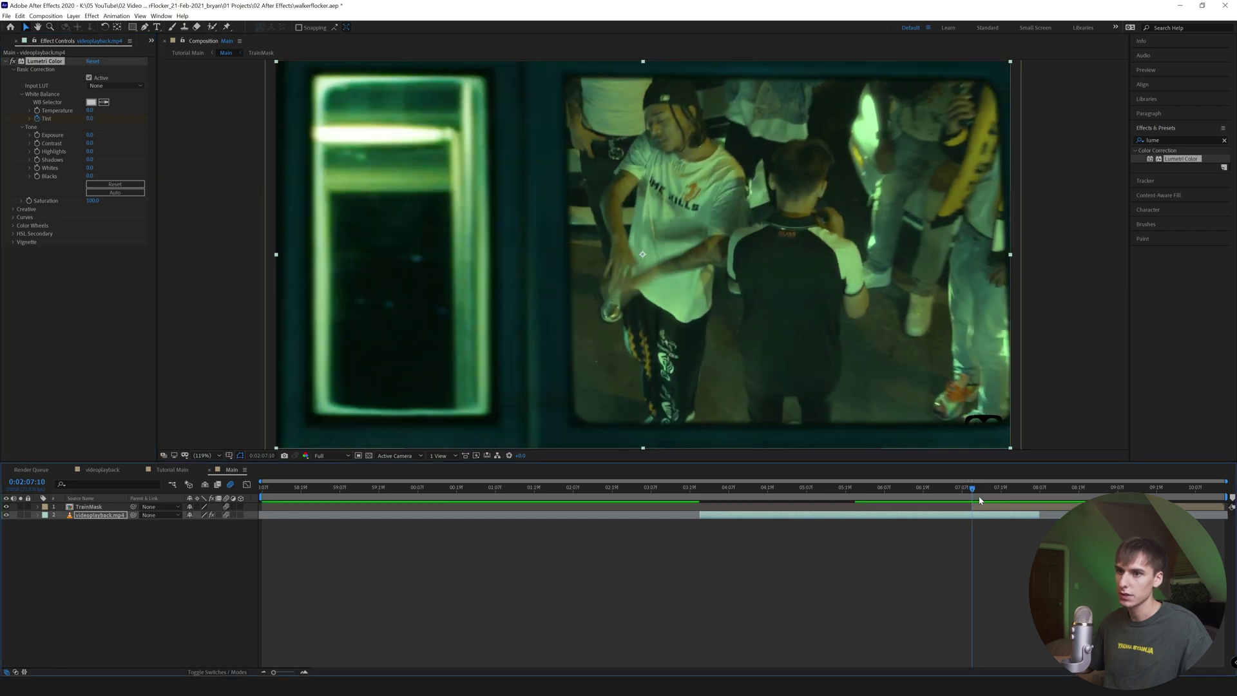
{"action": "left_click_drag", "start_coordinate": [975, 495], "coordinate": [1039, 496]}
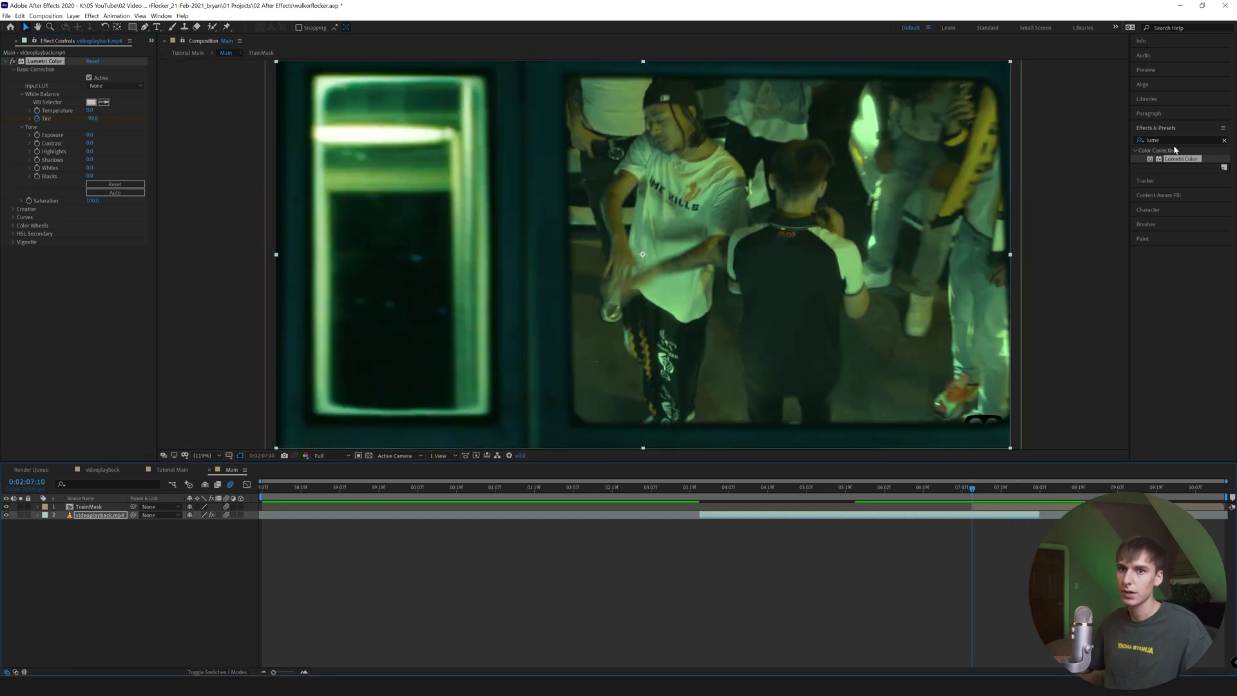
Find the Gaussian Blur effect and apply it to the videoplayback.mp4 layer
{"action": "left_click", "coordinate": [1174, 140]}
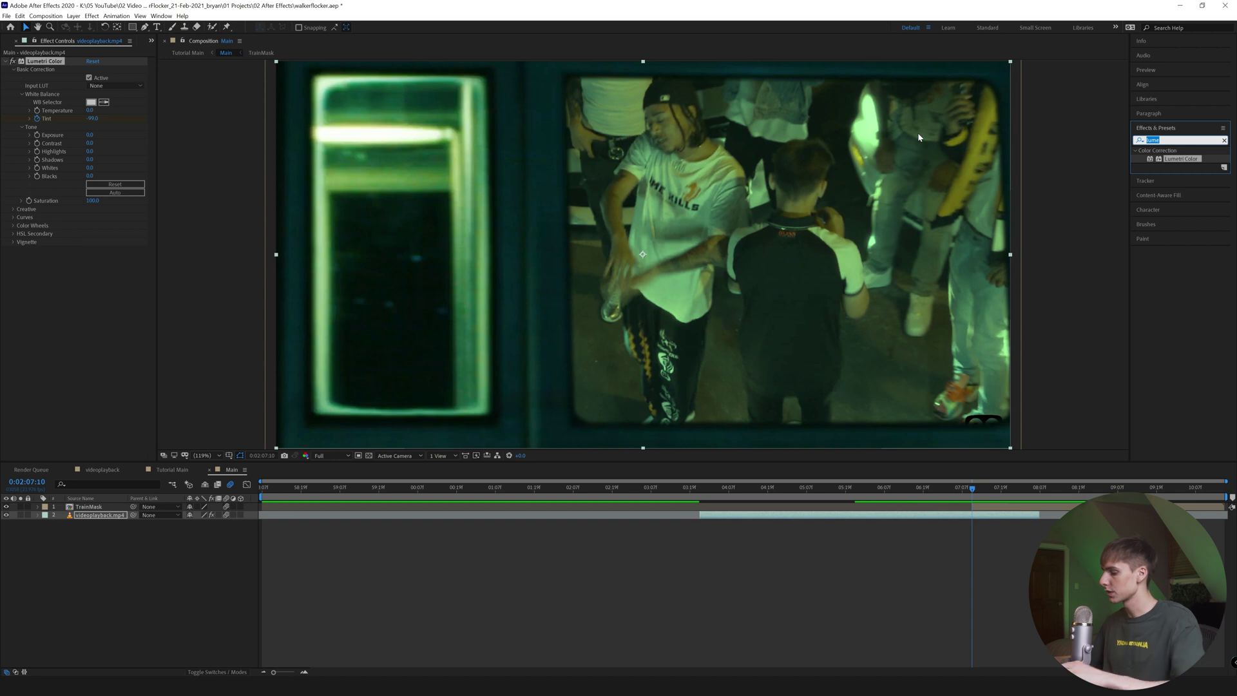
{"action": "type", "text": "gu"}
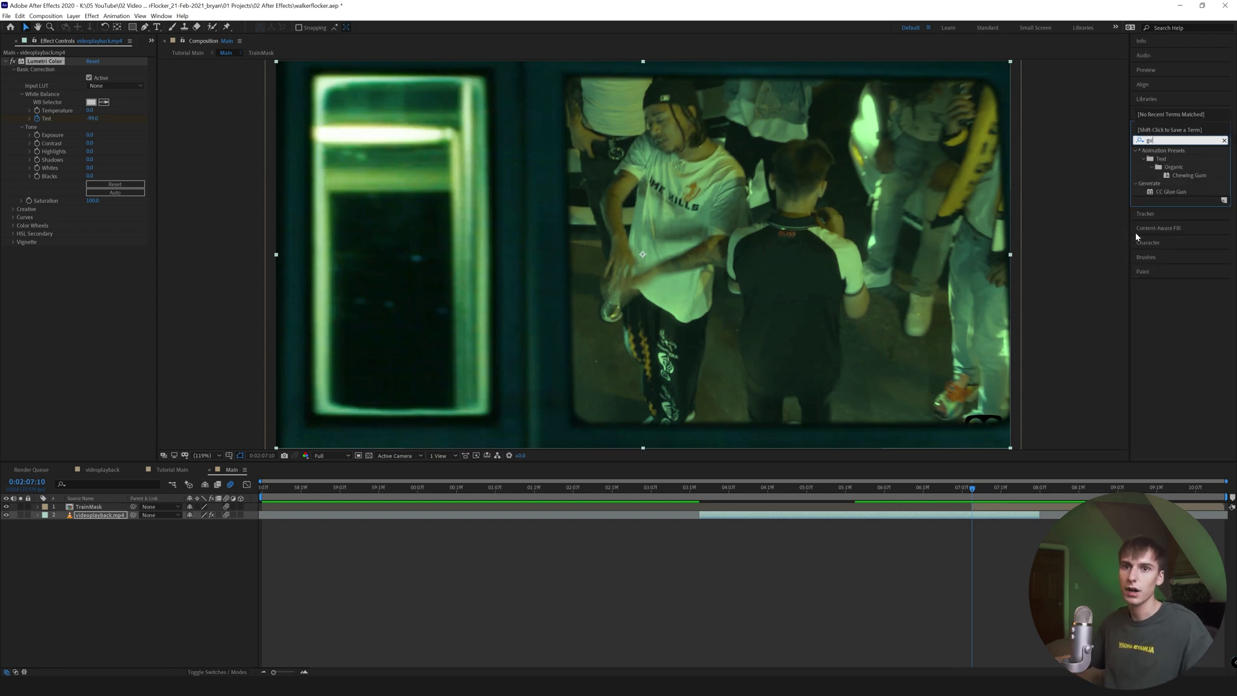
{"action": "key", "text": "BackSpace"}
{"action": "type", "text": "aus"}
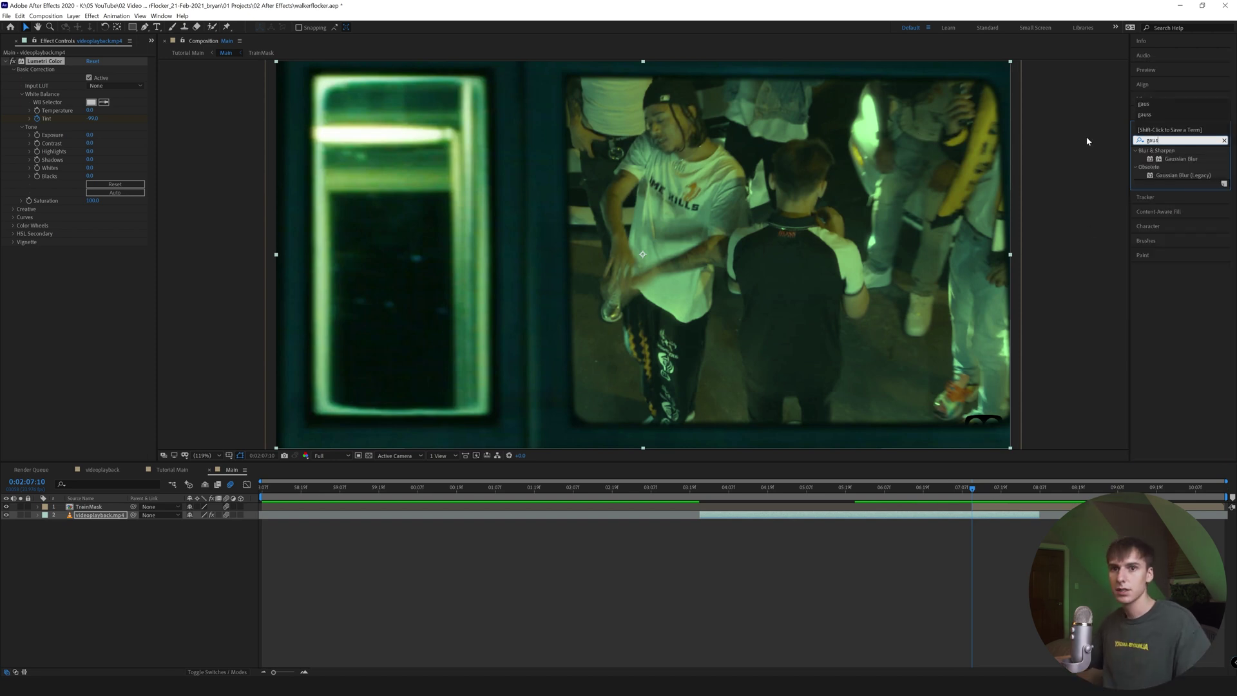
{"action": "left_click_drag", "start_coordinate": [1179, 158], "coordinate": [980, 521]}
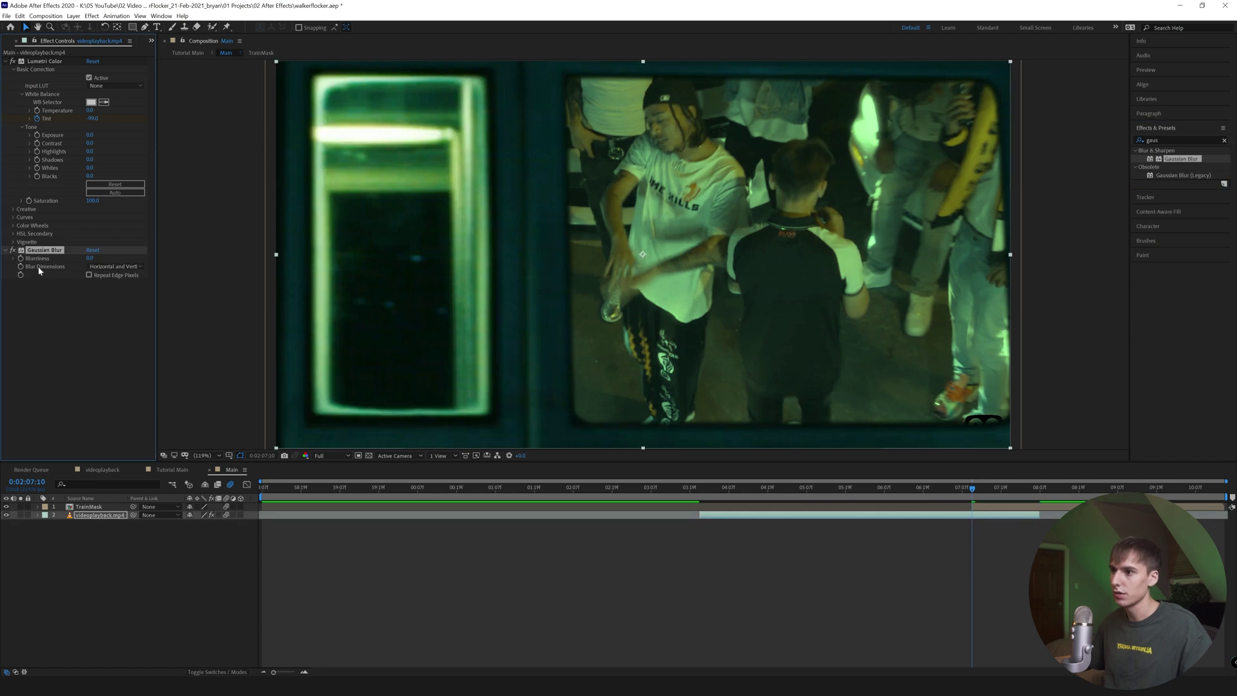
Turn on Repeat Edge Pixels and animate the Gaussian Blur's blurriness up to about 6 at 0:02:07:23
{"action": "left_click_drag", "start_coordinate": [1005, 499], "coordinate": [1014, 501]}
{"action": "left_click_drag", "start_coordinate": [89, 259], "coordinate": [95, 261]}
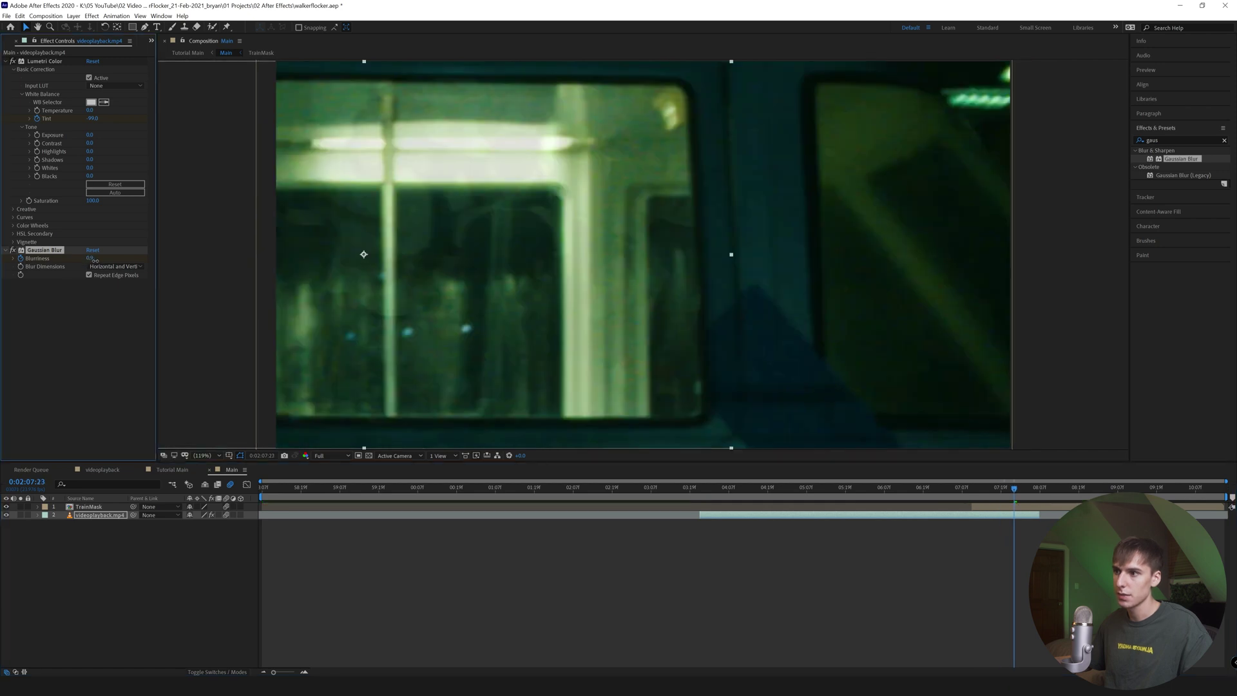
{"action": "left_click_drag", "start_coordinate": [998, 499], "coordinate": [1011, 499]}
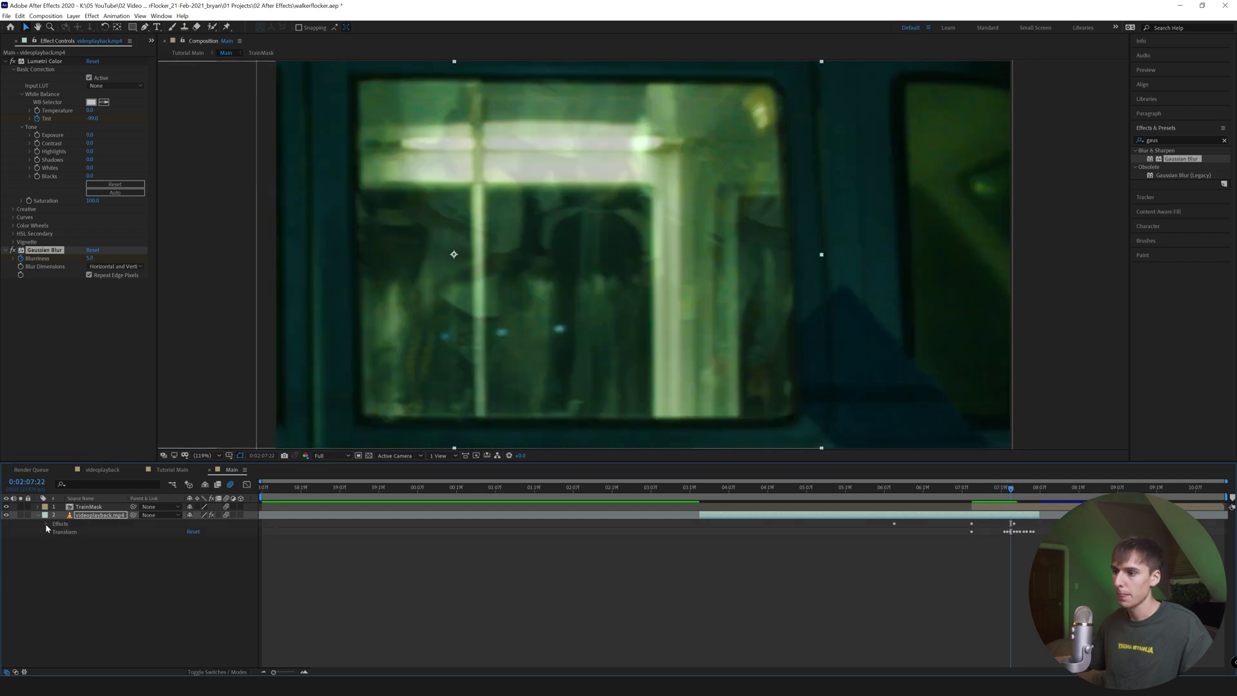
Move the crowd clip's two blurriness keyframes earlier, ending at 0:02:07:16, and increase the blurriness on the second keyframe
{"action": "left_click", "coordinate": [54, 540]}
{"action": "key", "text": "Page_Down"}
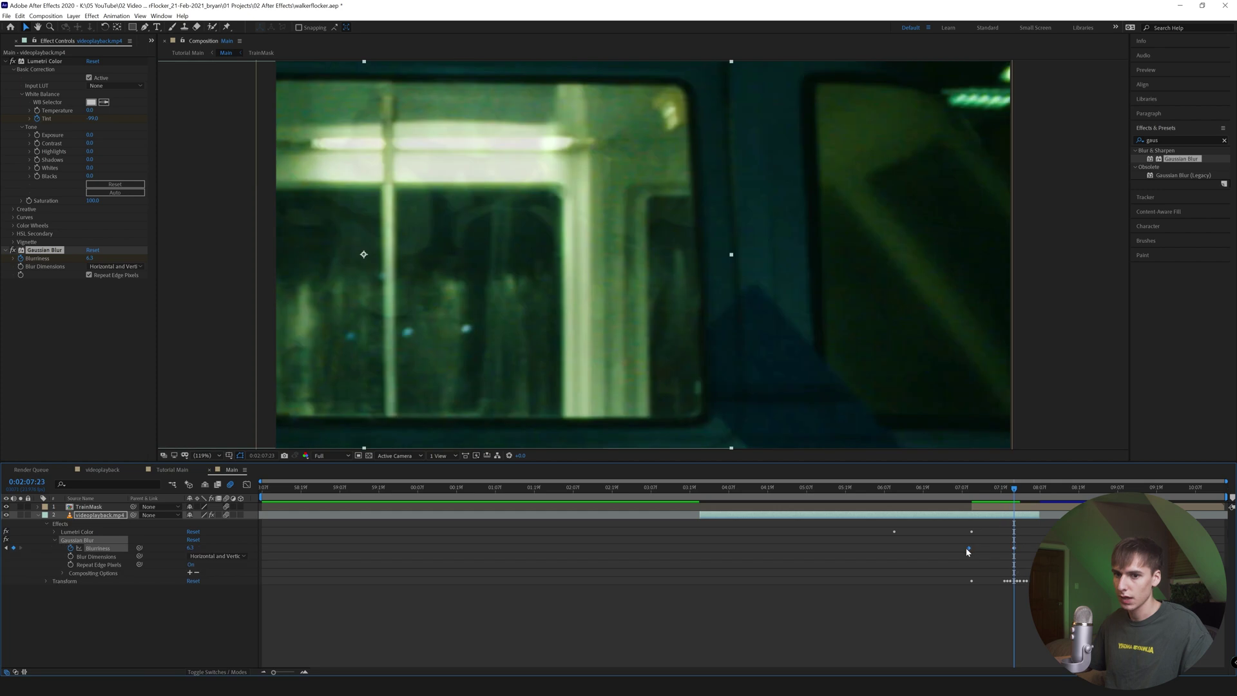
{"action": "left_click_drag", "start_coordinate": [951, 496], "coordinate": [1015, 503]}
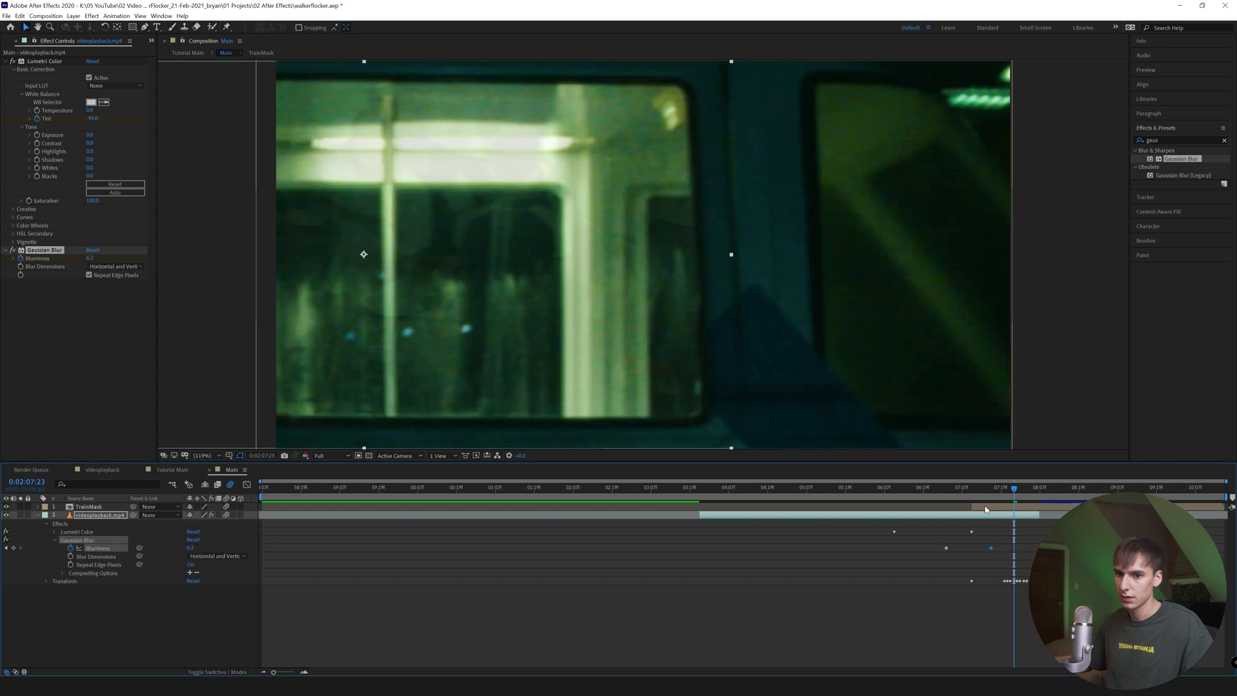
{"action": "left_click", "coordinate": [993, 502]}
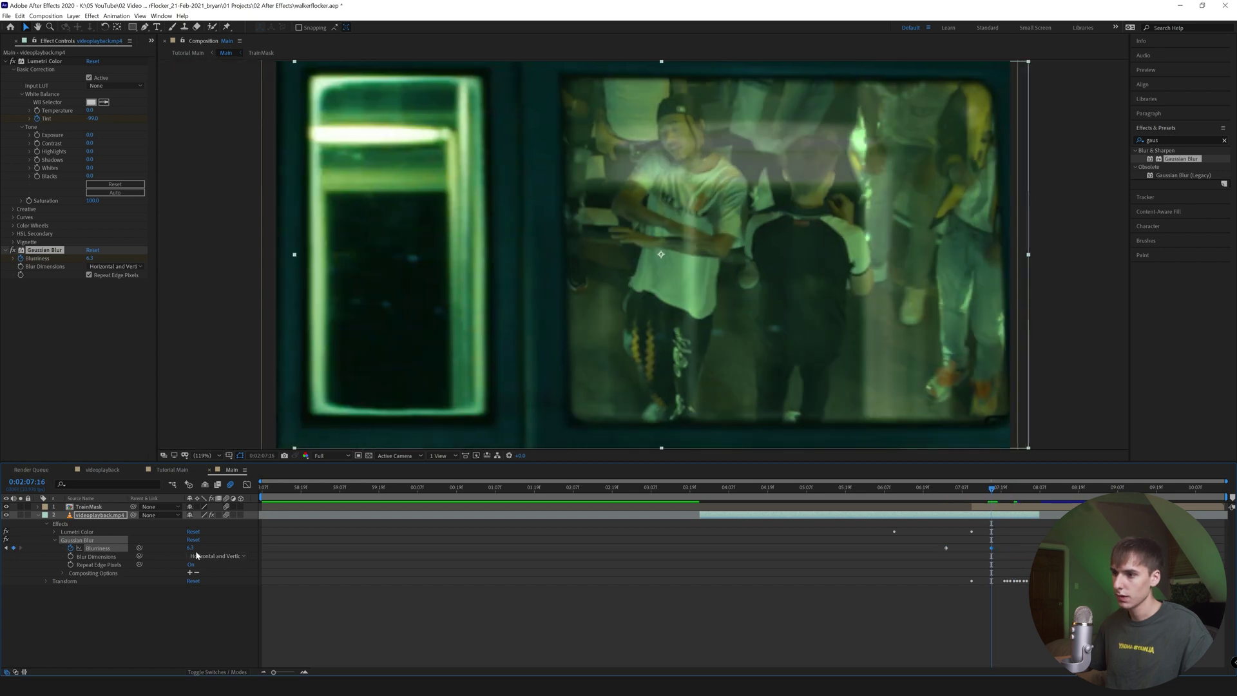
{"action": "left_click_drag", "start_coordinate": [204, 548], "coordinate": [254, 549]}
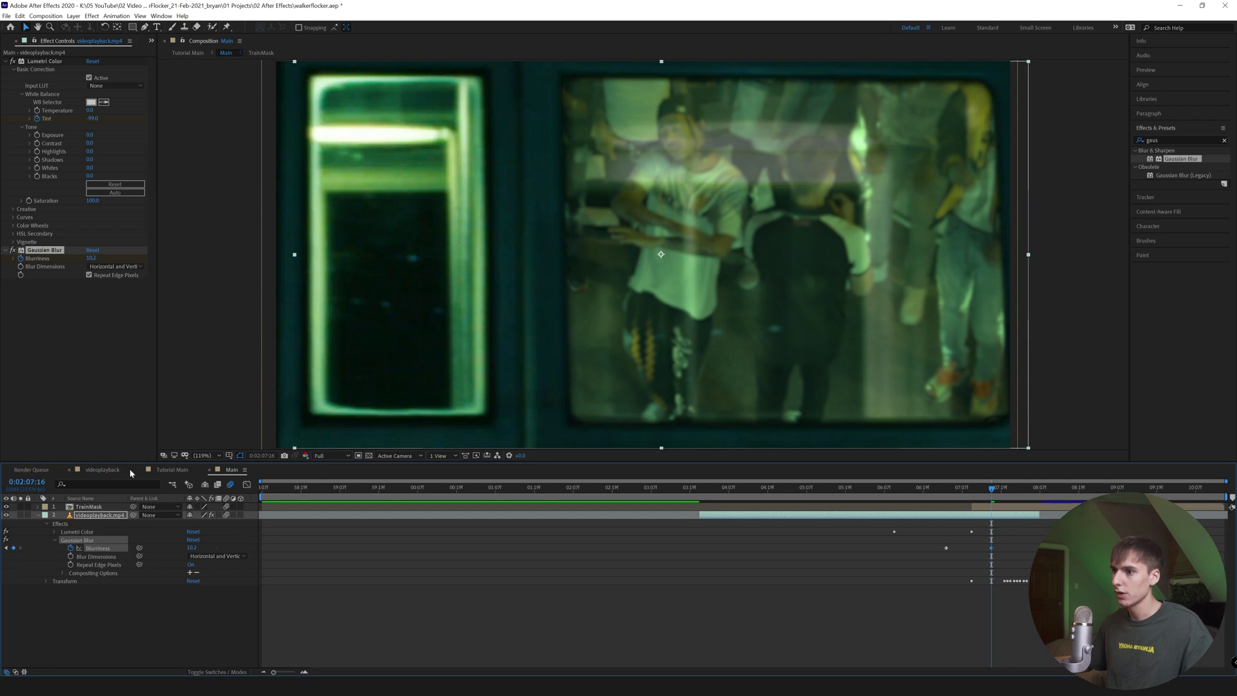
Play back the Tutorial Main composition to check the transition with the opacity, tint and blur animation
{"action": "left_click", "coordinate": [171, 470]}
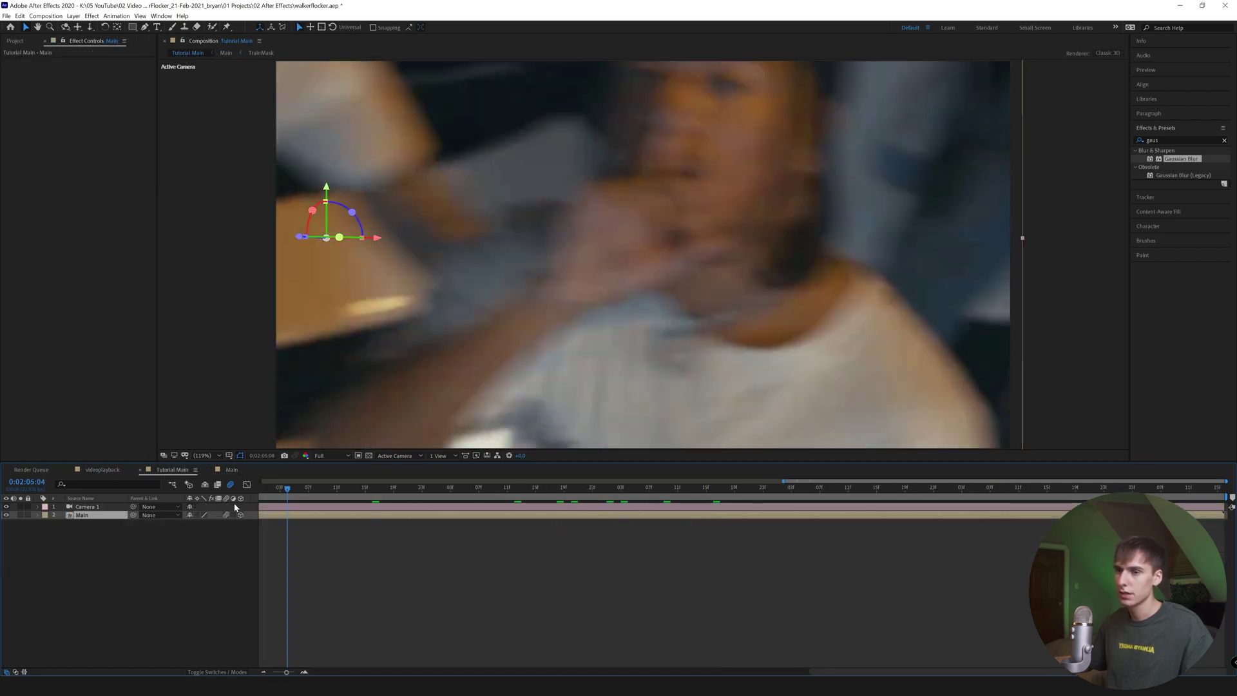
{"action": "key", "text": "space"}
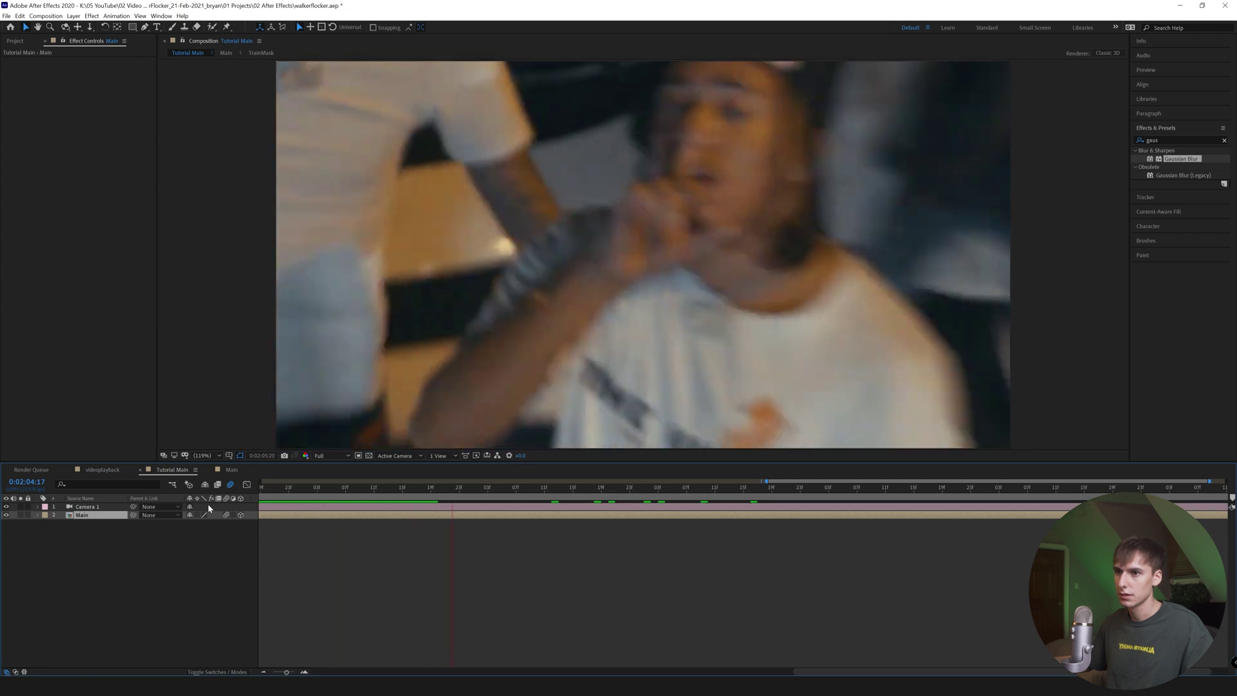